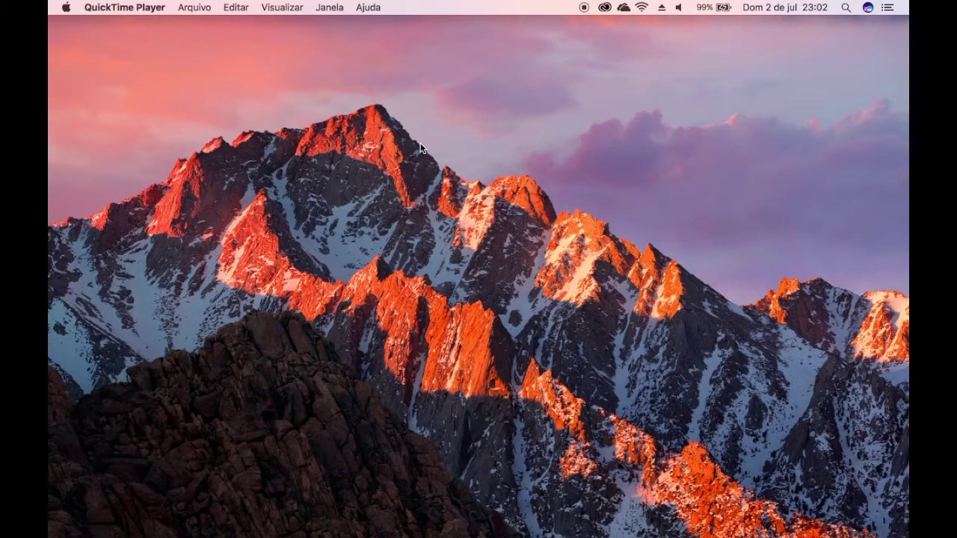
Step: Launch Safari and load aws.amazon.com
{"action": "mouse_move", "coordinate": [329, 517]}
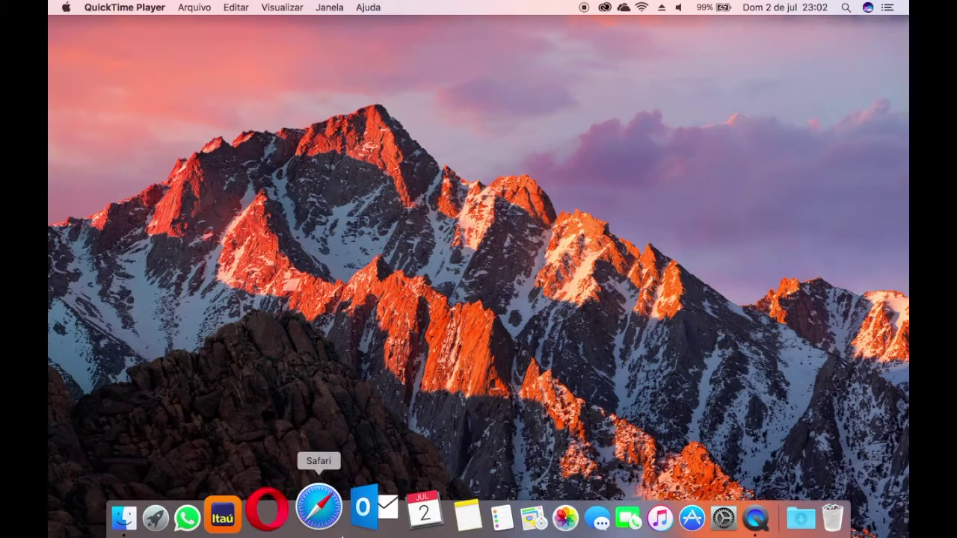
{"action": "left_click", "coordinate": [333, 518]}
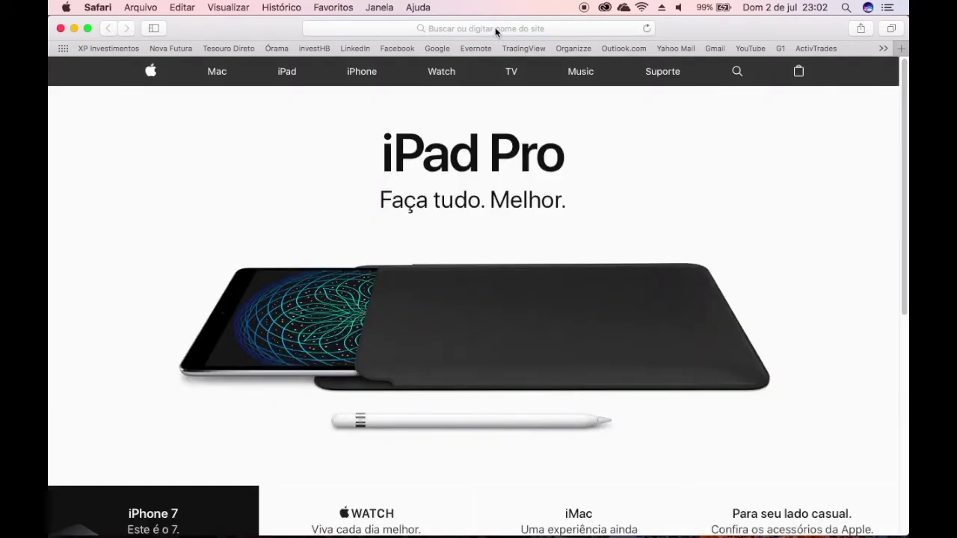
{"action": "left_click", "coordinate": [495, 28]}
{"action": "type", "text": "aws.amazon.com"}
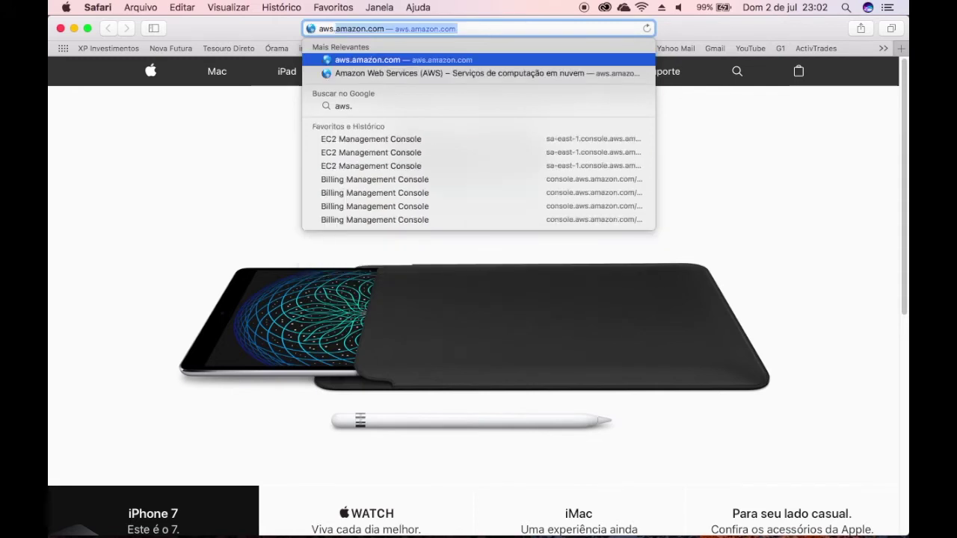
{"action": "key", "text": "Return"}
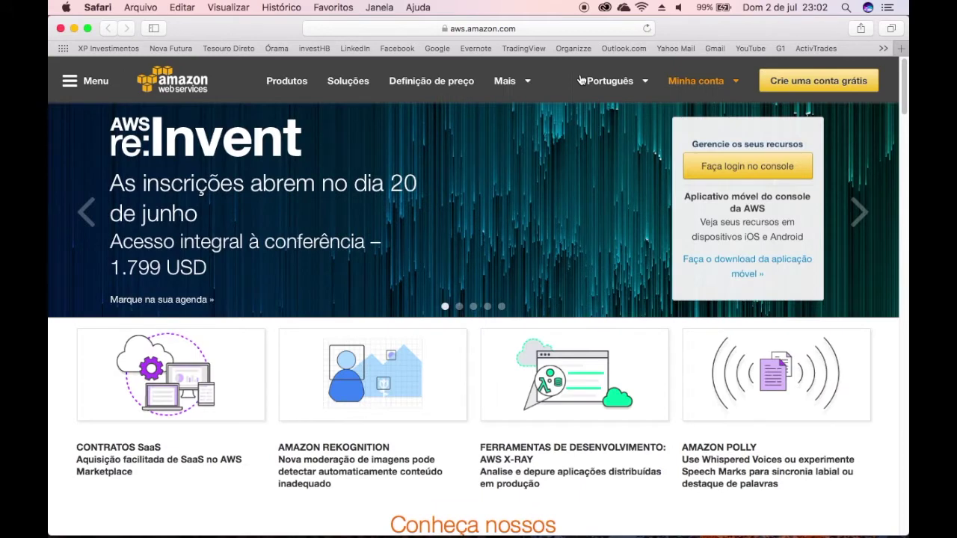
{"action": "mouse_move", "coordinate": [690, 82]}
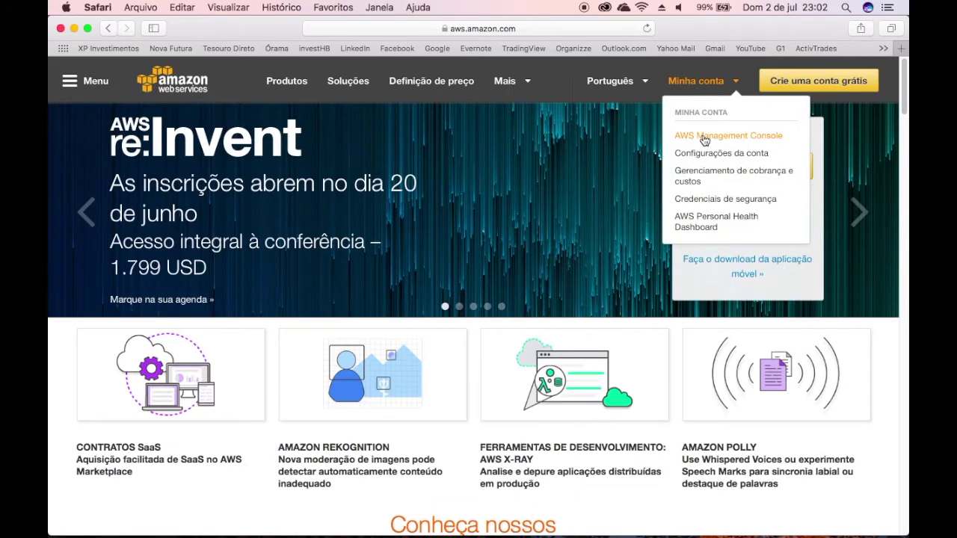
Step: Choose AWS Management Console under Minha conta and sign in with the account password
{"action": "left_click", "coordinate": [704, 137]}
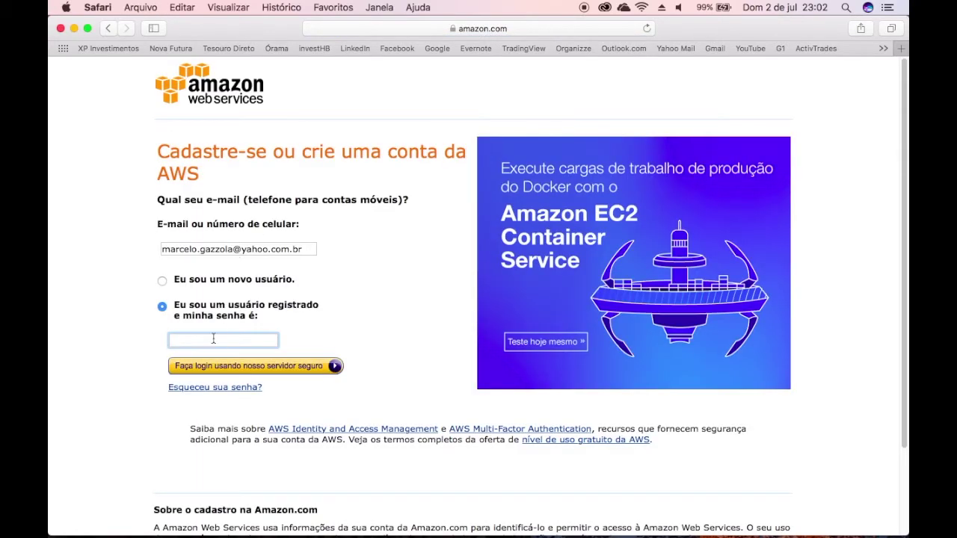
{"action": "type", "text": "********"}
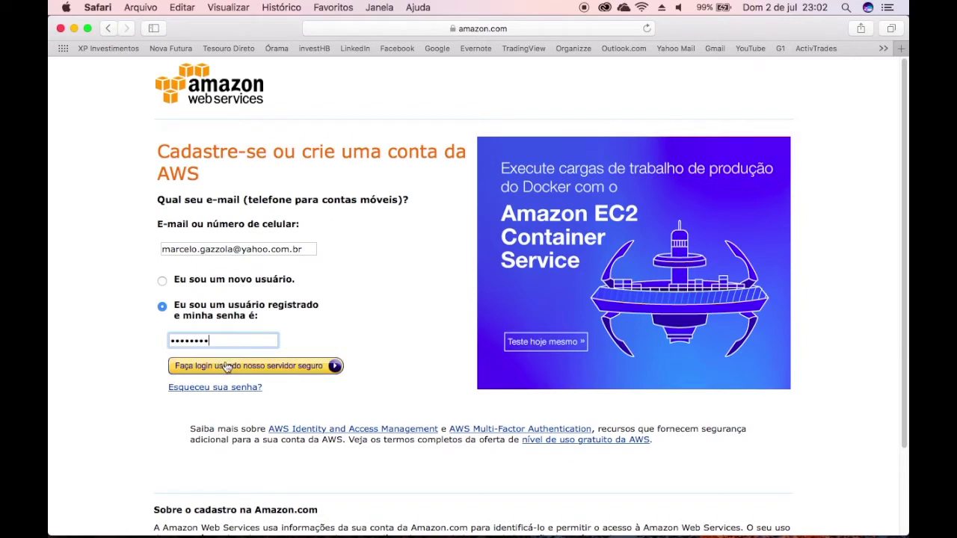
{"action": "left_click", "coordinate": [226, 368]}
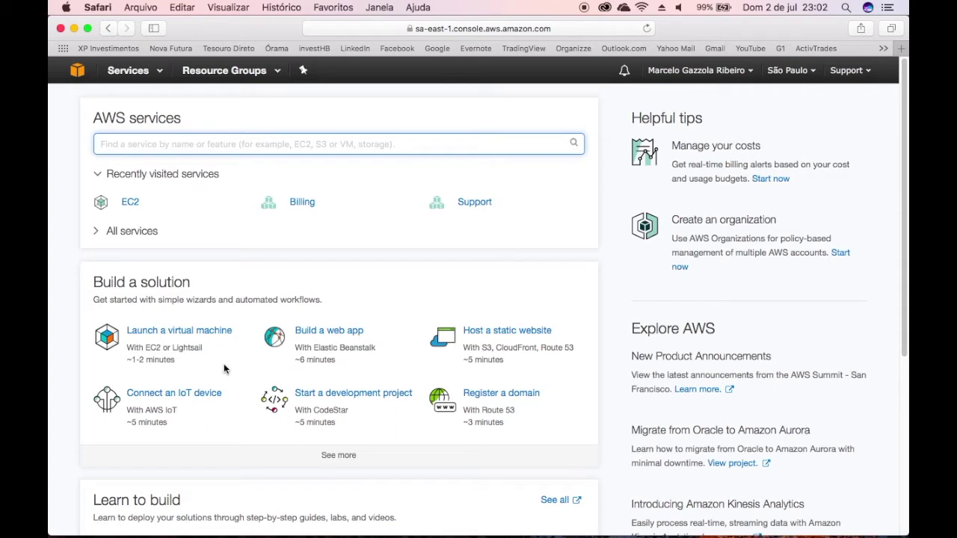
Step: Open EC2 from Services and list the running t2.micro and t2.medium instances, reviewing all columns
{"action": "left_click", "coordinate": [140, 75]}
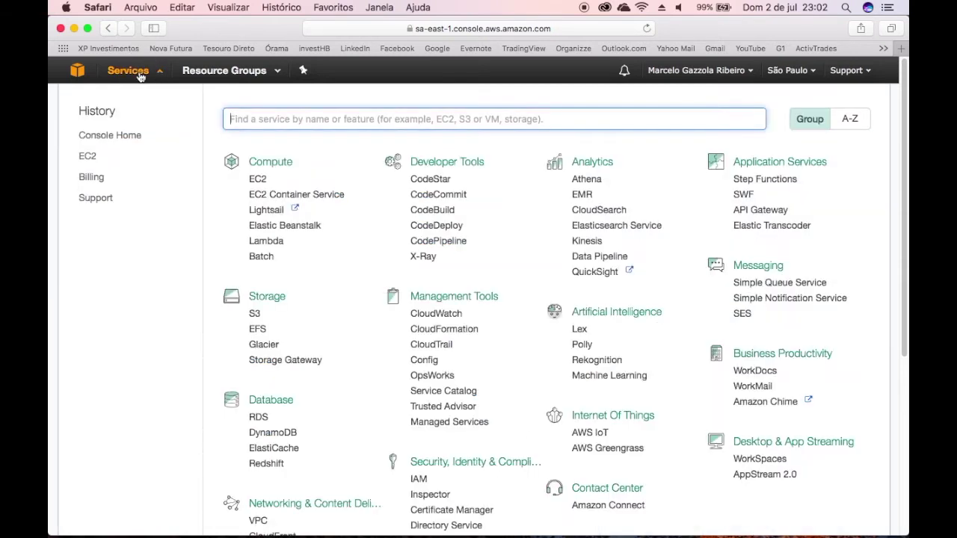
{"action": "left_click", "coordinate": [259, 181]}
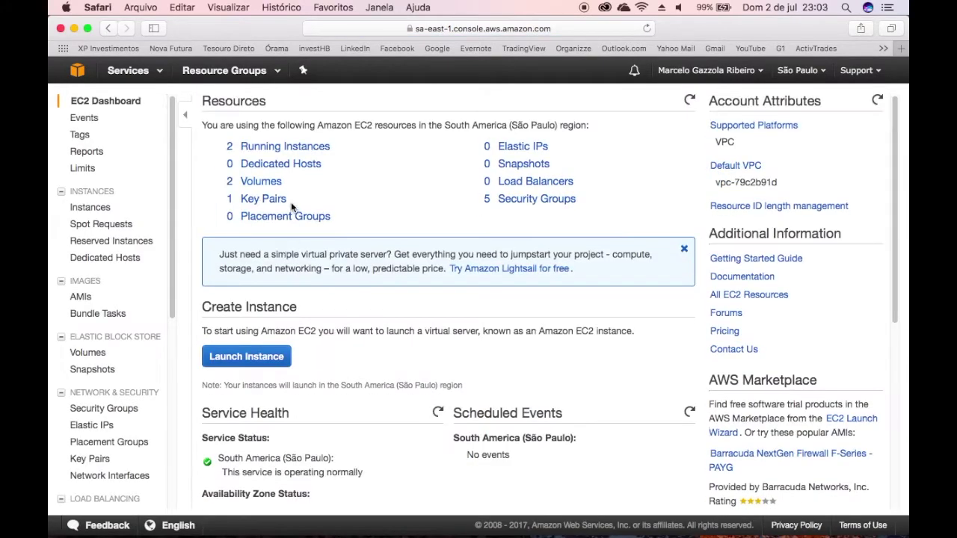
{"action": "left_click", "coordinate": [272, 151]}
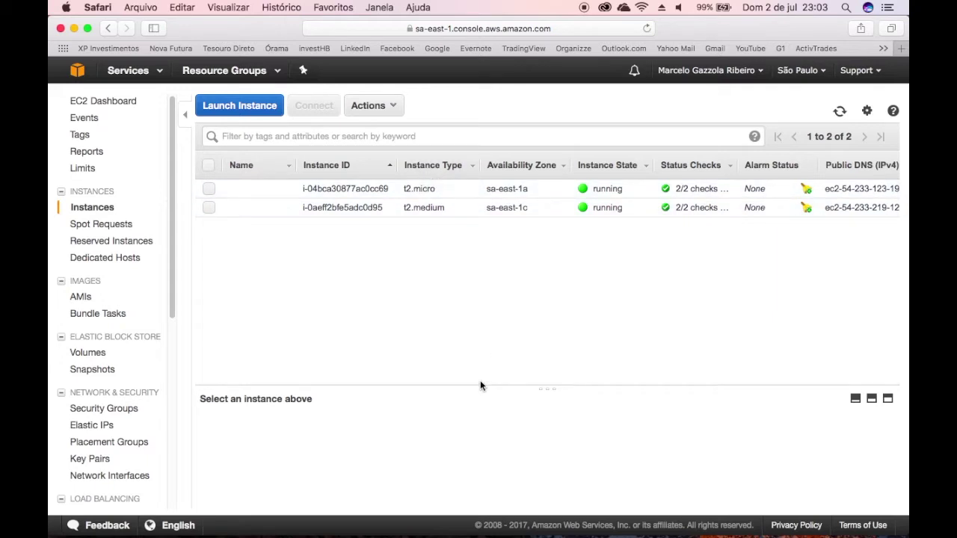
{"action": "left_click_drag", "start_coordinate": [478, 380], "coordinate": [408, 355]}
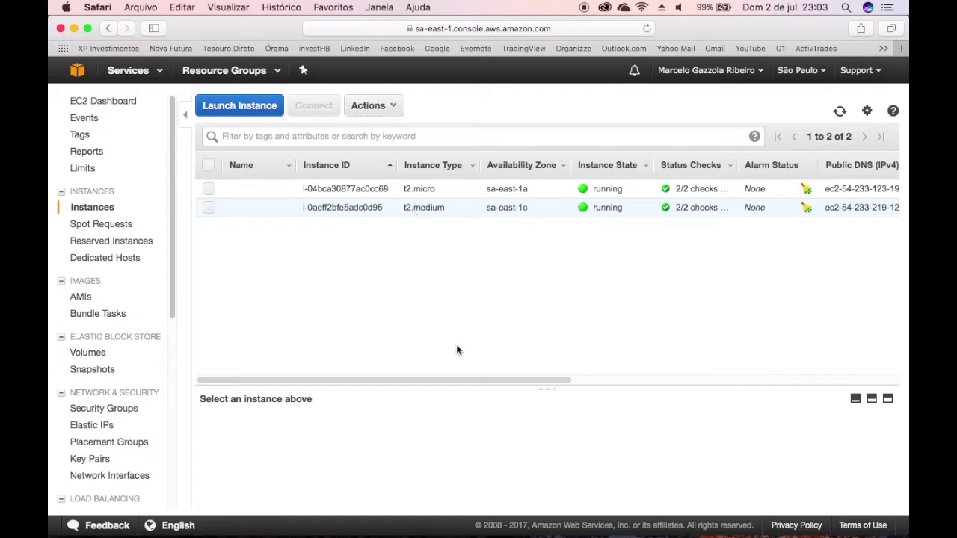
{"action": "left_click_drag", "start_coordinate": [456, 386], "coordinate": [726, 388]}
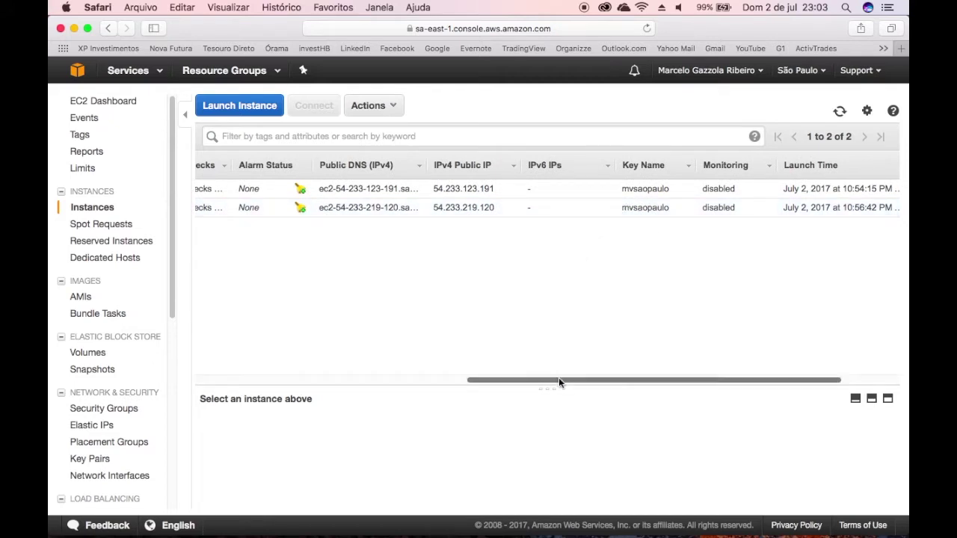
{"action": "left_click_drag", "start_coordinate": [558, 381], "coordinate": [278, 381]}
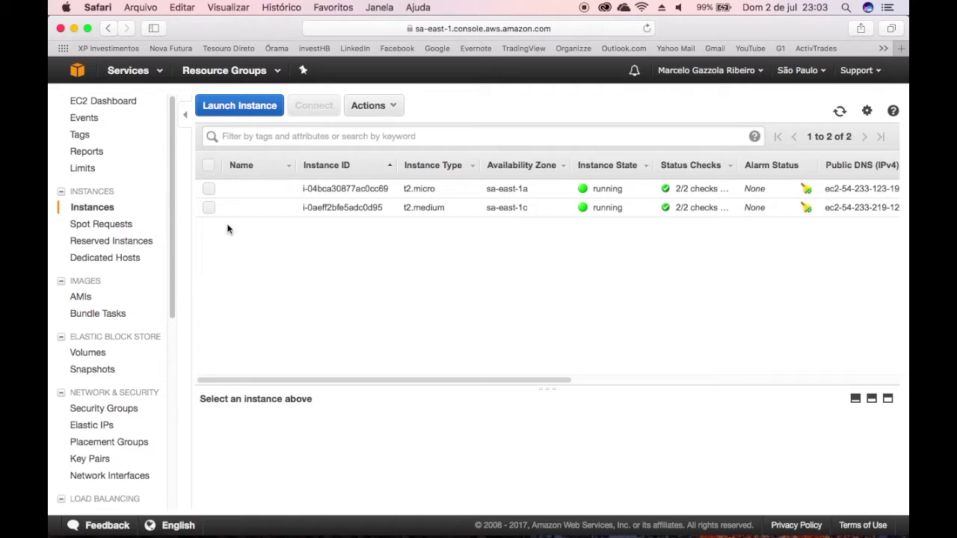
Step: Select the t2.micro instance and download its Remote Desktop file
{"action": "left_click", "coordinate": [209, 189]}
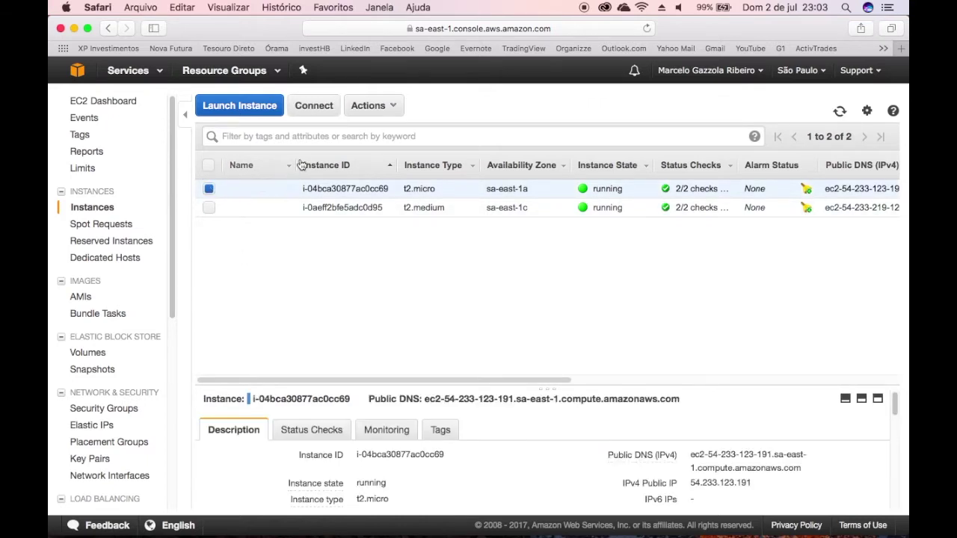
{"action": "left_click", "coordinate": [329, 110]}
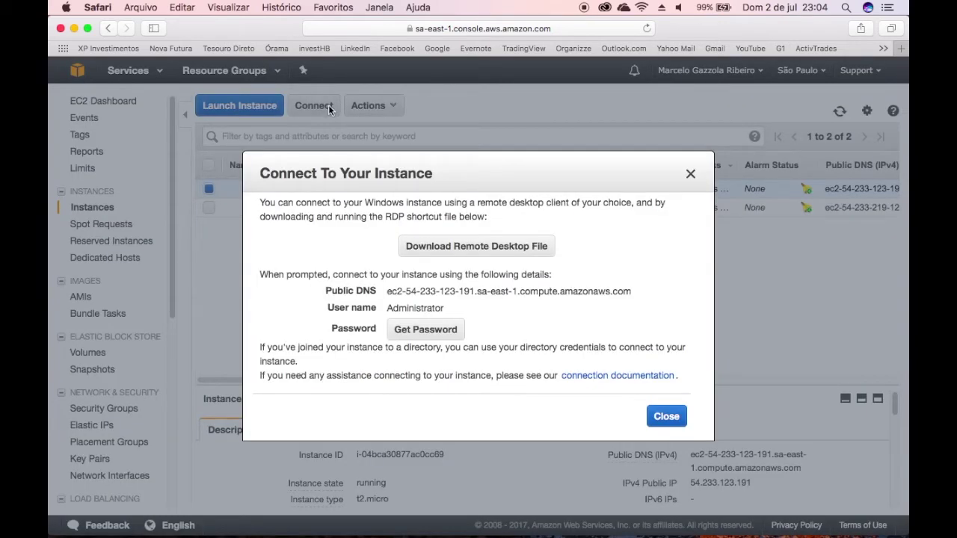
{"action": "left_click", "coordinate": [431, 251]}
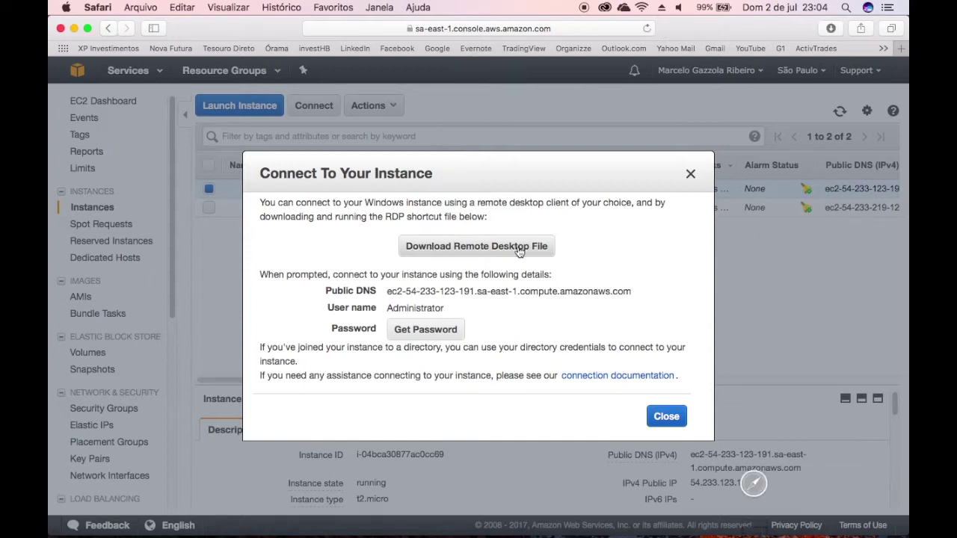
{"action": "left_click", "coordinate": [830, 28]}
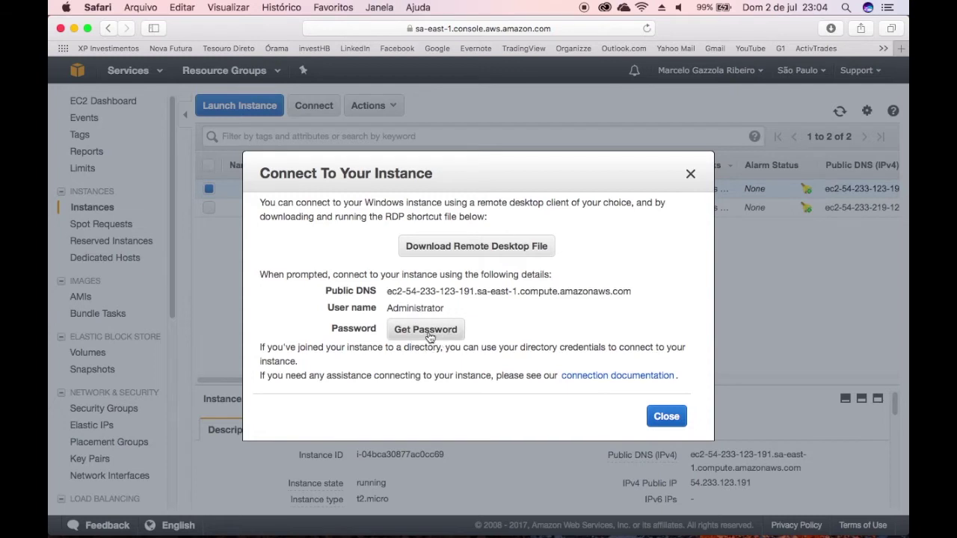
Step: Load mvsaopaulo.pem in Get Password and decrypt the Administrator password
{"action": "left_click", "coordinate": [428, 330]}
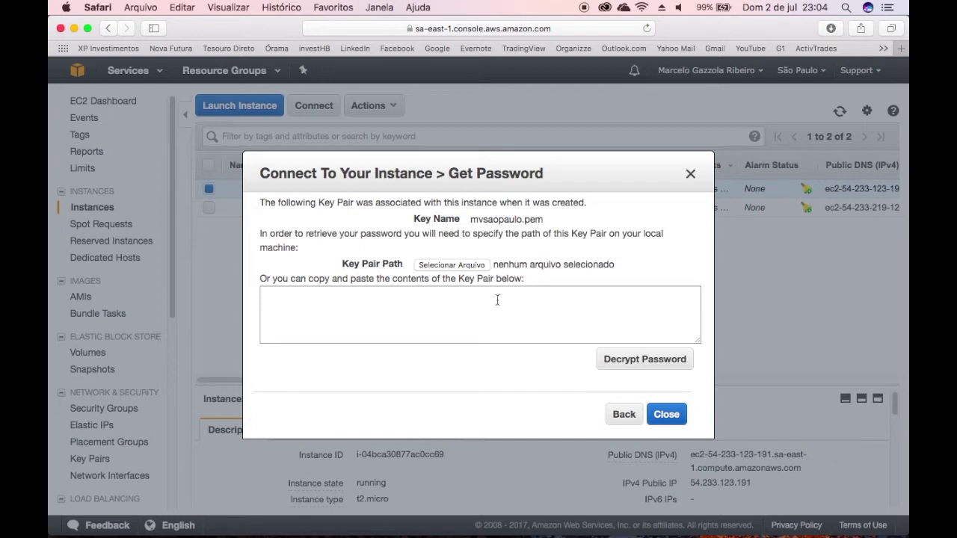
{"action": "left_click", "coordinate": [462, 266]}
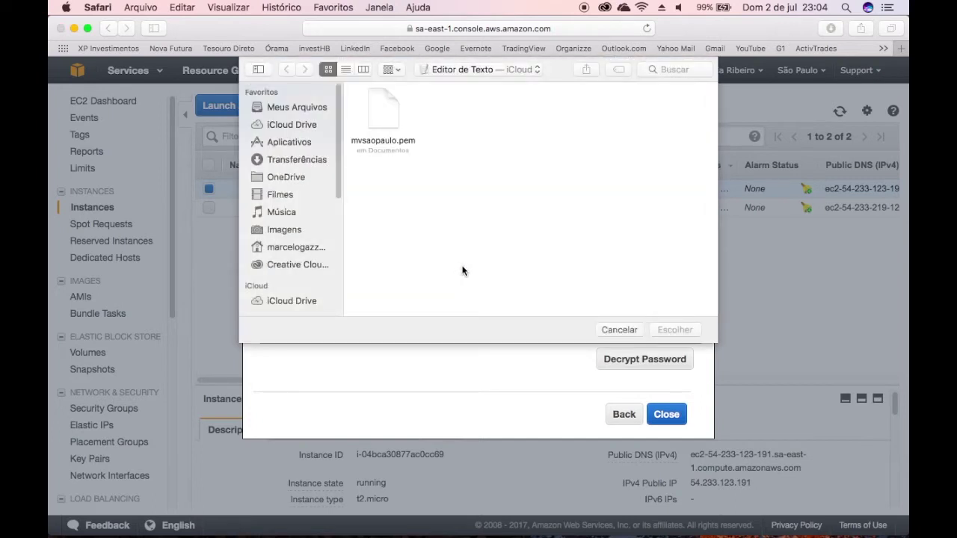
{"action": "left_click", "coordinate": [381, 110]}
{"action": "left_click", "coordinate": [673, 329]}
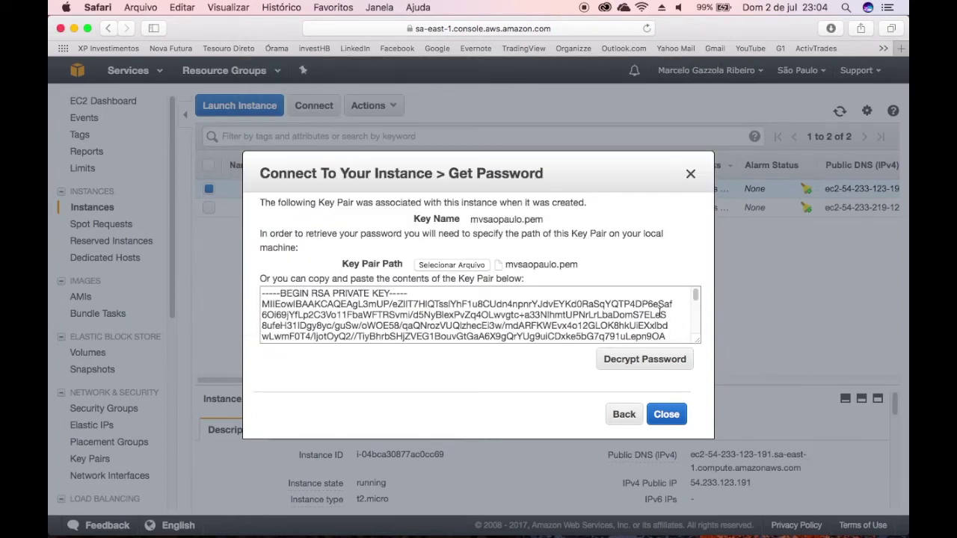
{"action": "left_click_drag", "start_coordinate": [695, 297], "coordinate": [696, 333]}
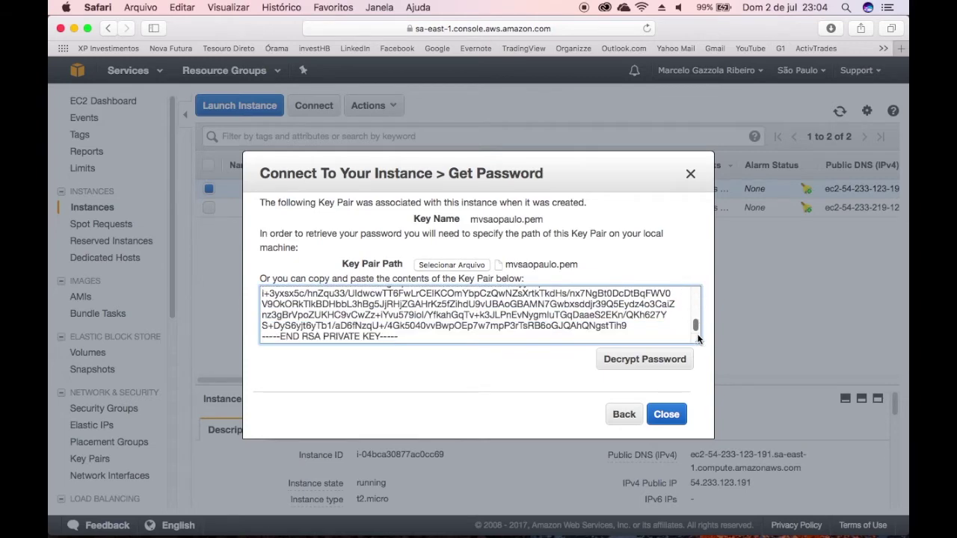
{"action": "left_click", "coordinate": [654, 362]}
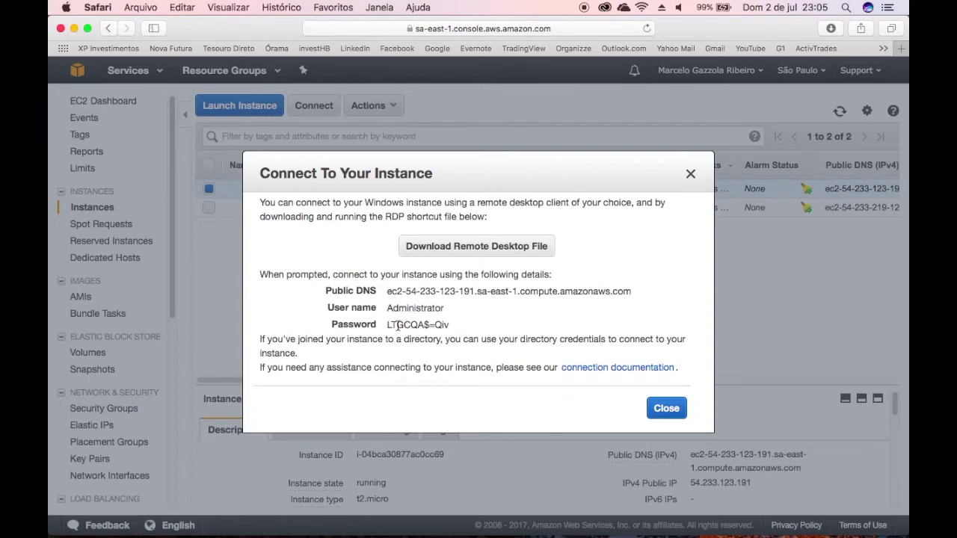
Step: Copy the decrypted Administrator password from the Connect dialog
{"action": "left_click_drag", "start_coordinate": [387, 325], "coordinate": [452, 325]}
{"action": "right_click", "coordinate": [434, 323]}
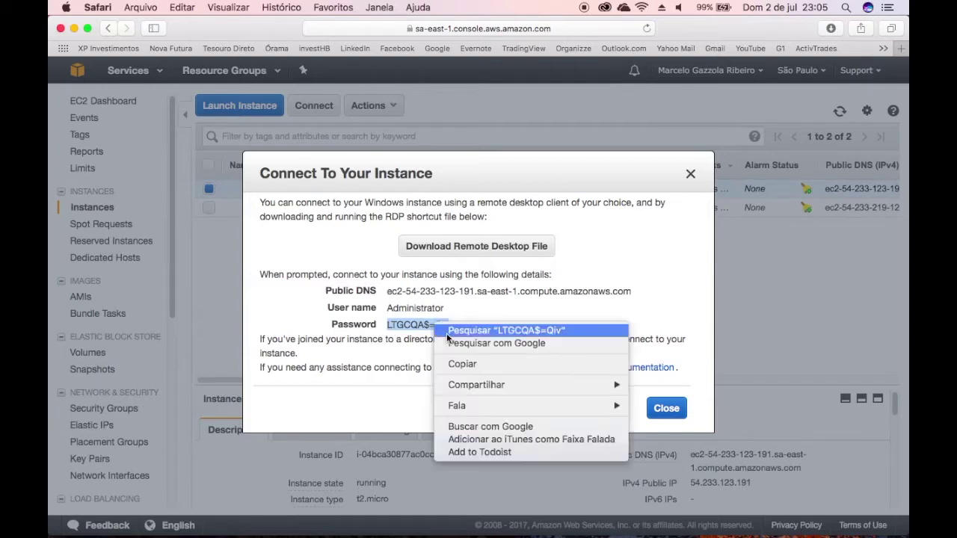
{"action": "left_click", "coordinate": [470, 364]}
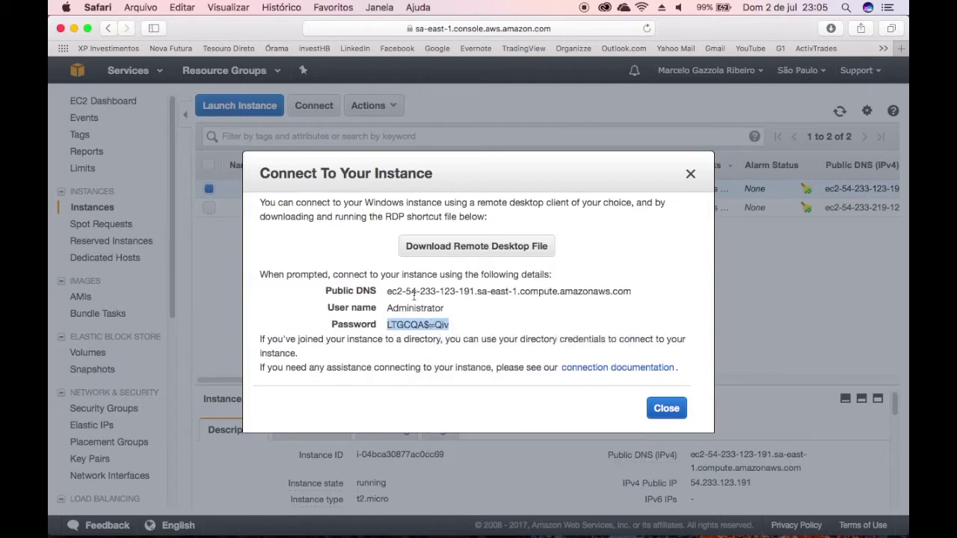
Step: Paste the password into a new TextEdit document in iCloud's Editor de Texto folder, then minimize it
{"action": "left_click", "coordinate": [847, 9]}
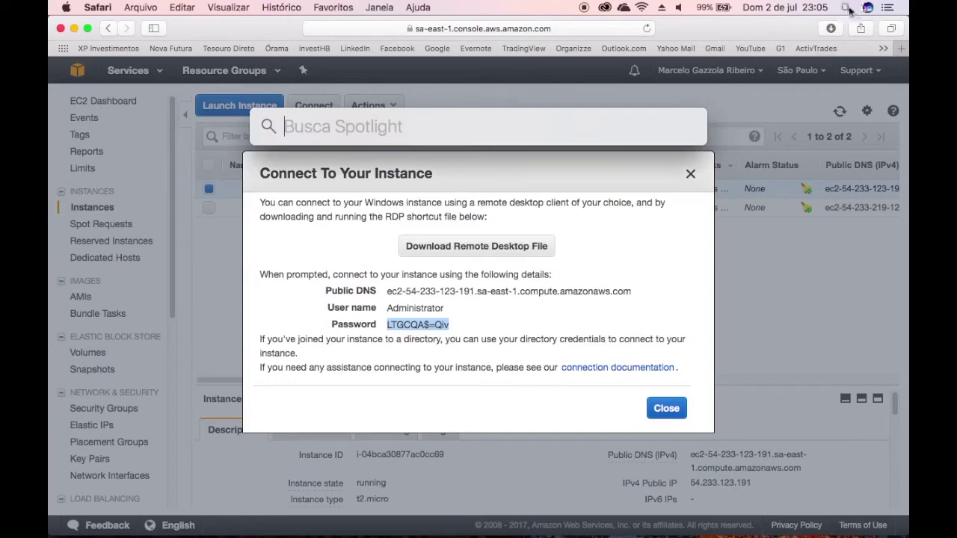
{"action": "type", "text": "editor"}
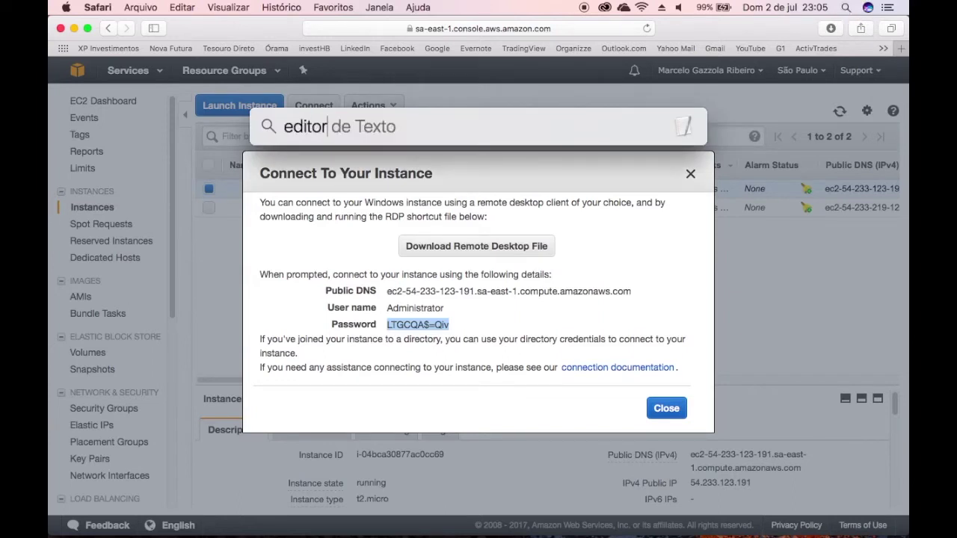
{"action": "key", "text": "Return"}
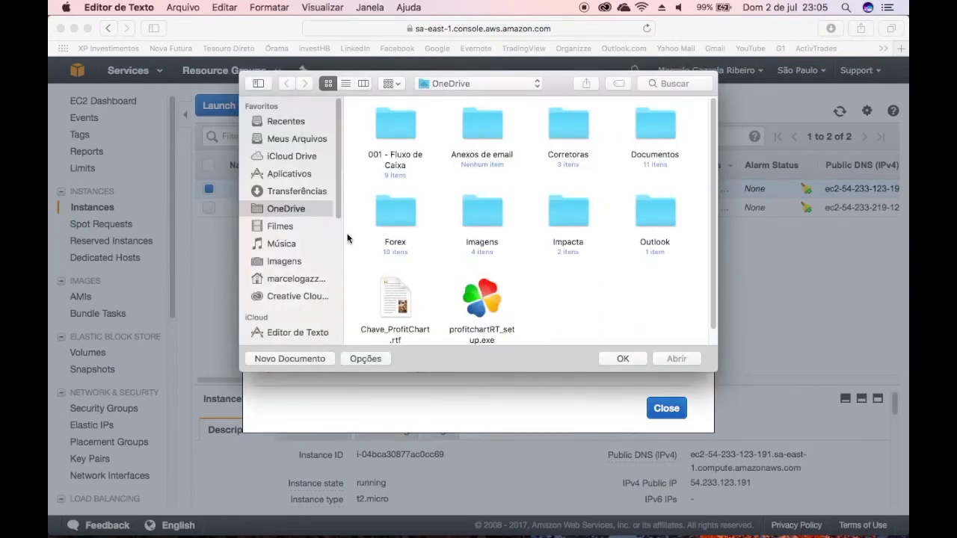
{"action": "left_click", "coordinate": [305, 158]}
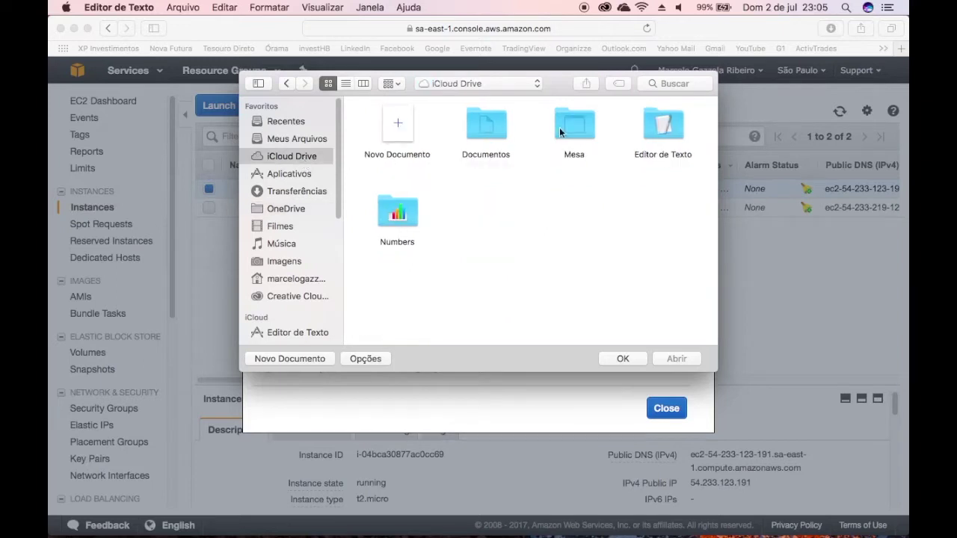
{"action": "double_click", "coordinate": [661, 128]}
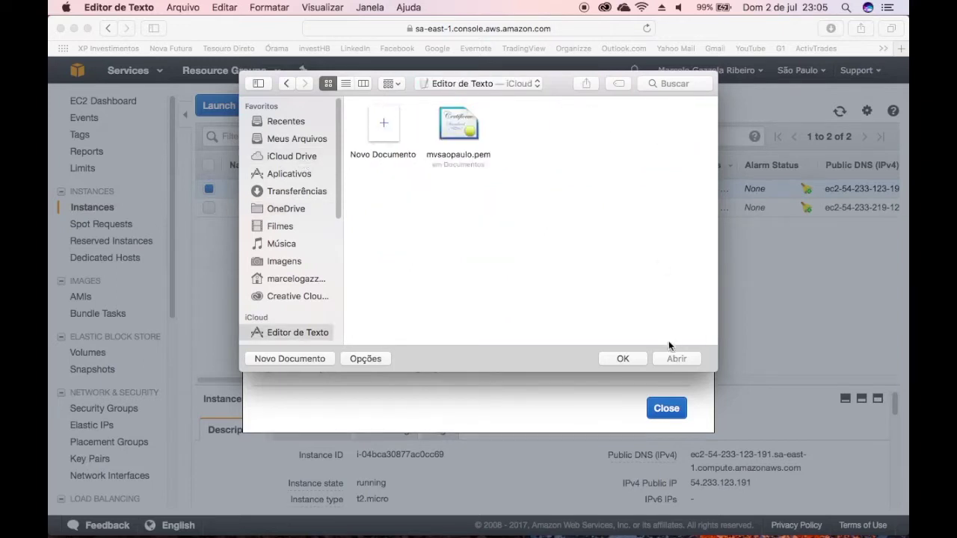
{"action": "left_click", "coordinate": [328, 360]}
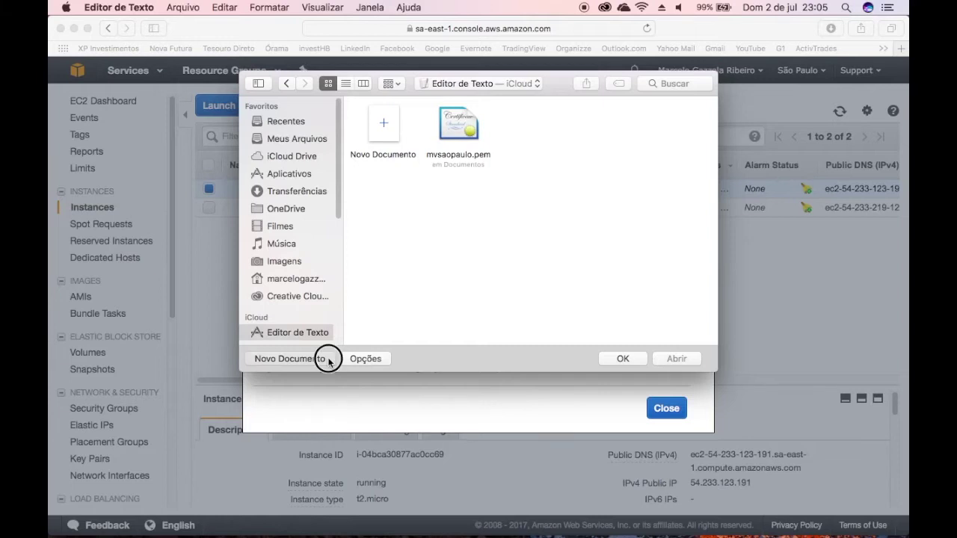
{"action": "right_click", "coordinate": [348, 127]}
{"action": "left_click", "coordinate": [367, 158]}
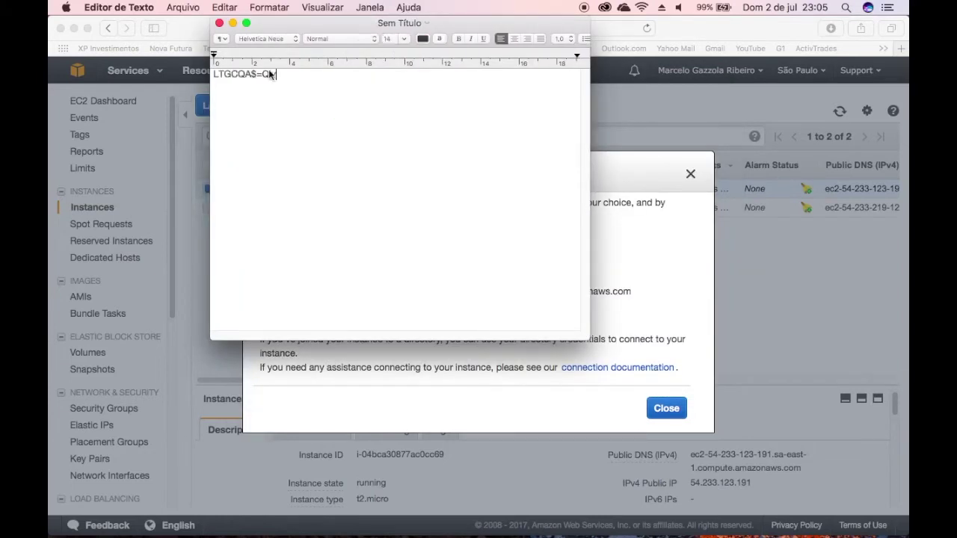
{"action": "left_click_drag", "start_coordinate": [280, 28], "coordinate": [181, 67]}
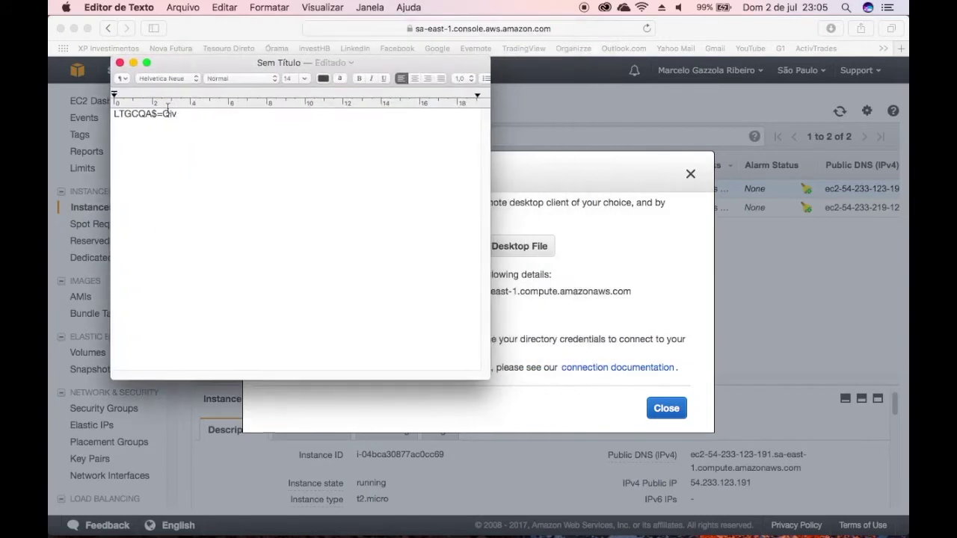
{"action": "left_click", "coordinate": [133, 62]}
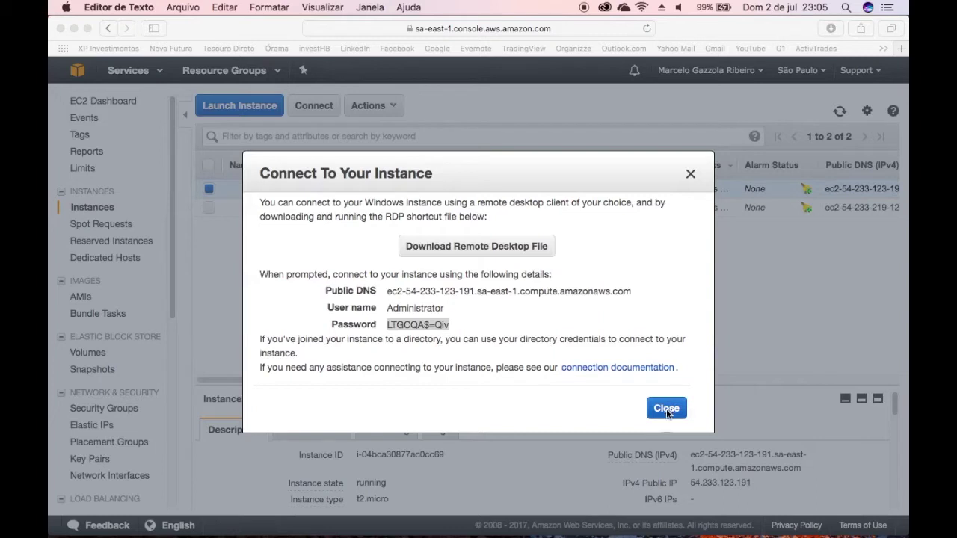
Step: Search the App Store for 'microsoft remote desktop' and open its app page
{"action": "left_click", "coordinate": [614, 513]}
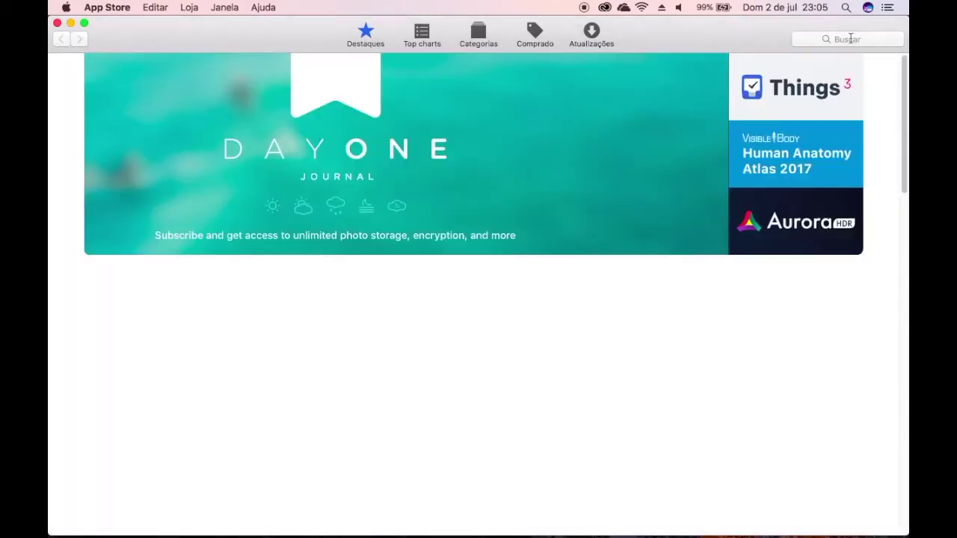
{"action": "left_click", "coordinate": [850, 38]}
{"action": "type", "text": "micro"}
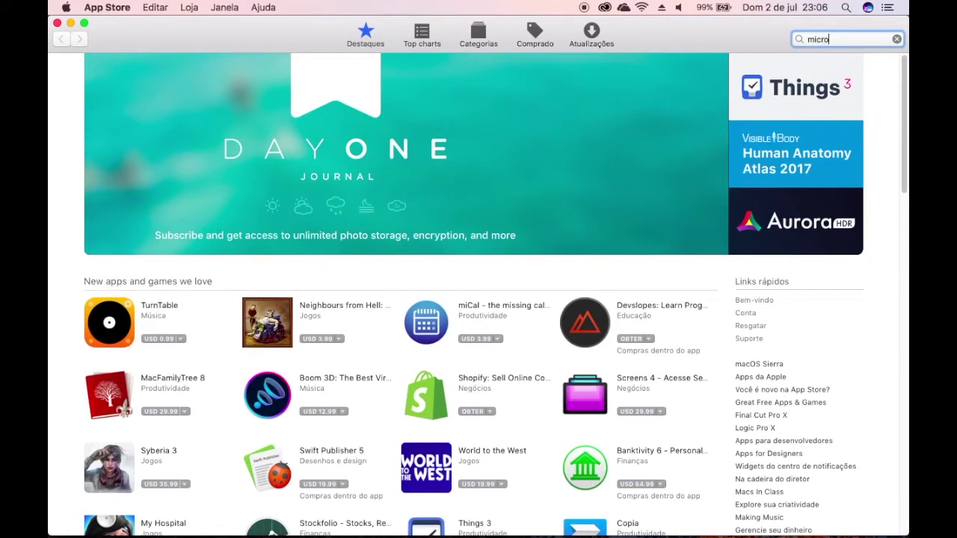
{"action": "type", "text": "soft remote desktop"}
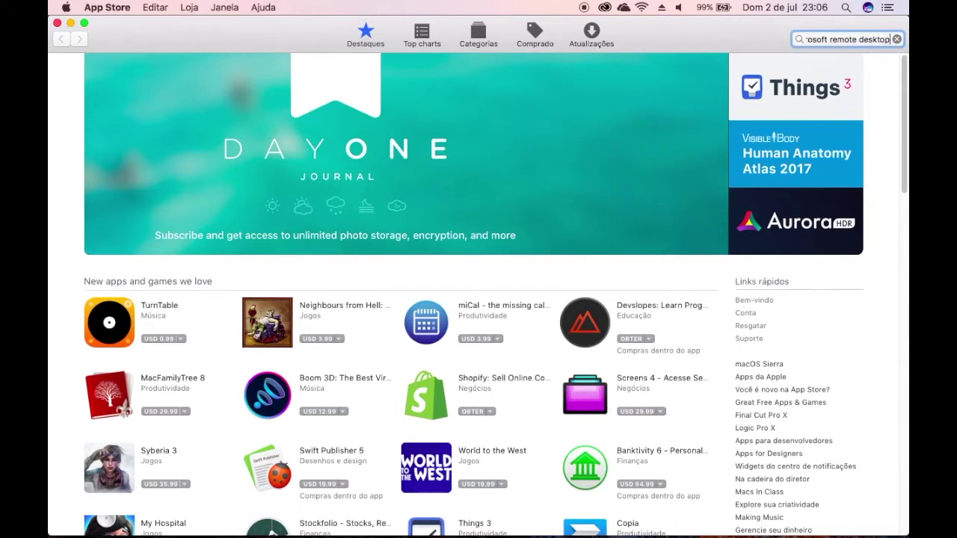
{"action": "key", "text": "Return"}
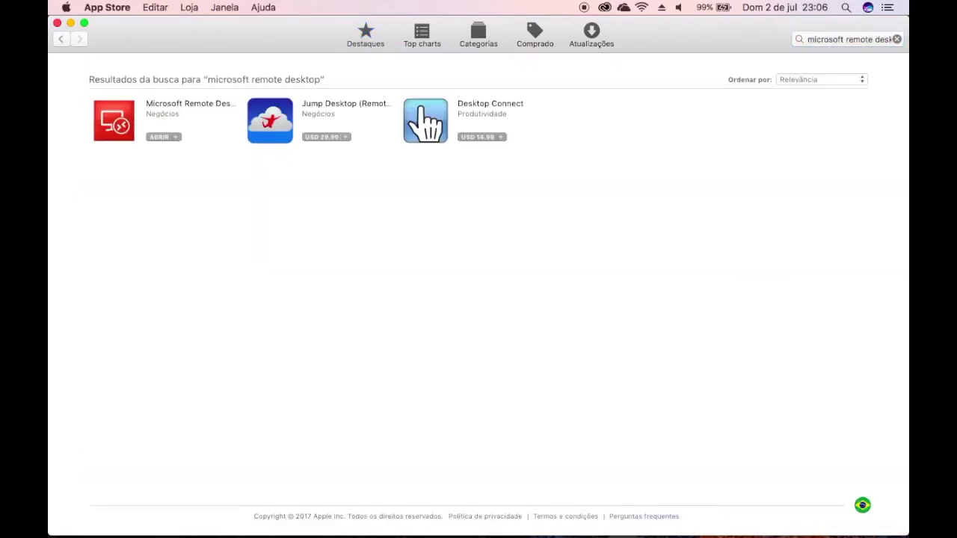
{"action": "left_click", "coordinate": [177, 110]}
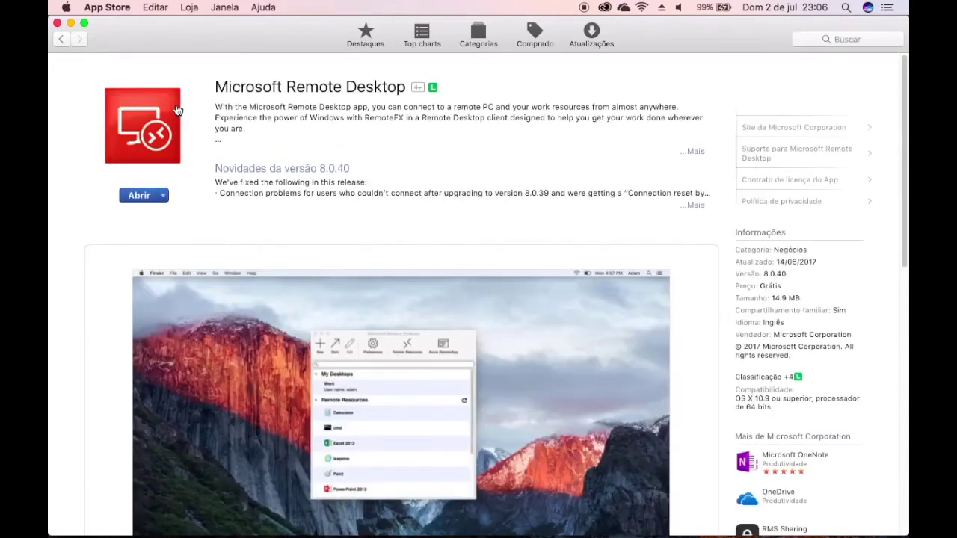
Step: Browse the app's five screenshots, then launch the installed Microsoft Remote Desktop
{"action": "left_click_drag", "start_coordinate": [903, 134], "coordinate": [902, 199]}
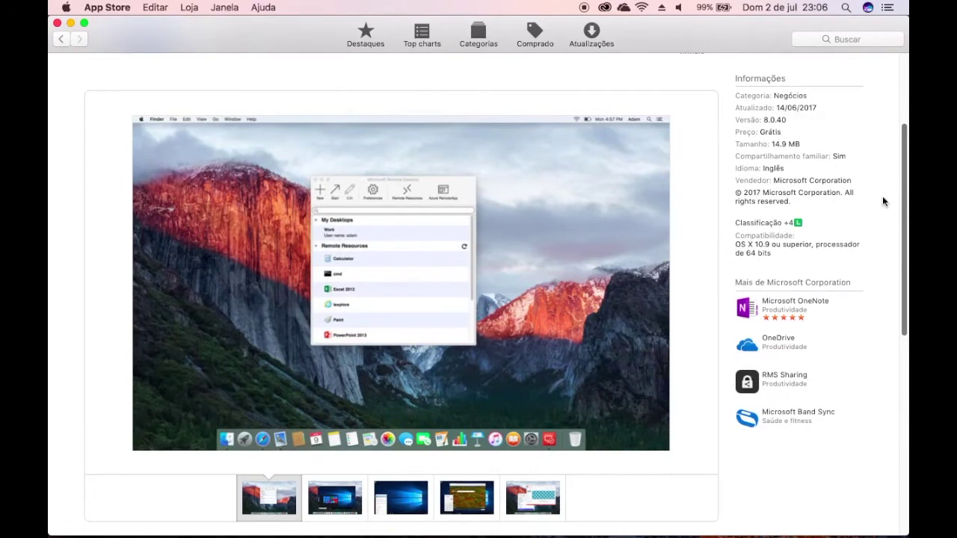
{"action": "left_click", "coordinate": [332, 507]}
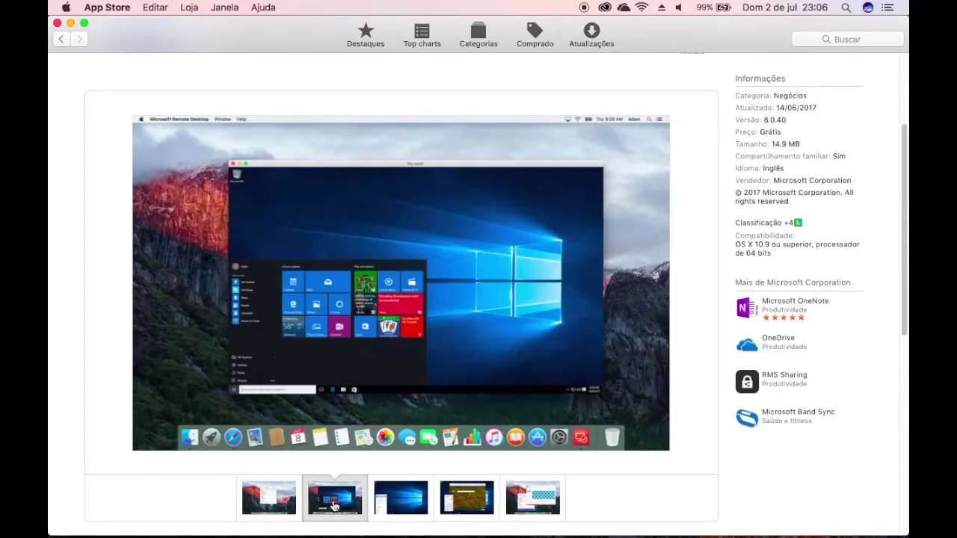
{"action": "left_click", "coordinate": [424, 506]}
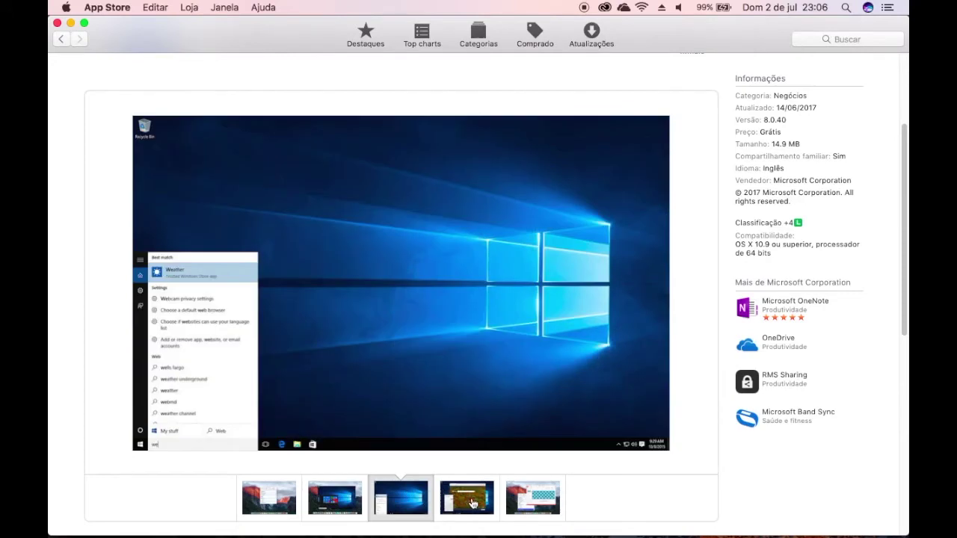
{"action": "left_click", "coordinate": [471, 503]}
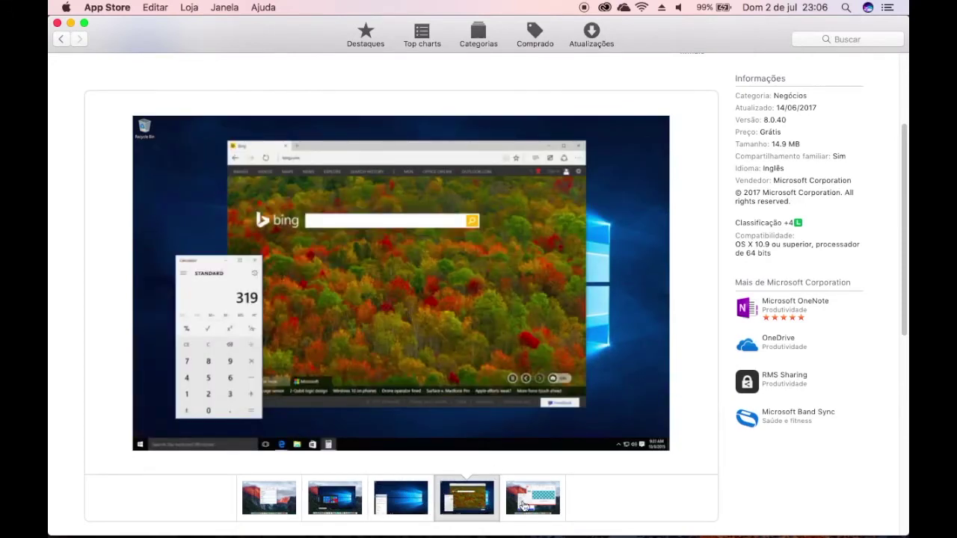
{"action": "left_click", "coordinate": [523, 507]}
{"action": "left_click", "coordinate": [274, 506]}
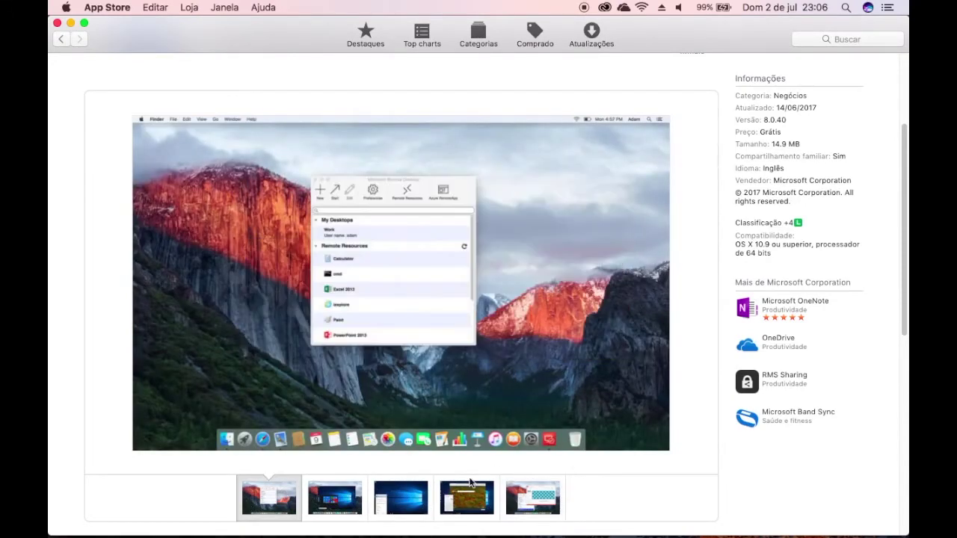
{"action": "scroll", "coordinate": [905, 261], "scroll_direction": "up", "scroll_amount": 5}
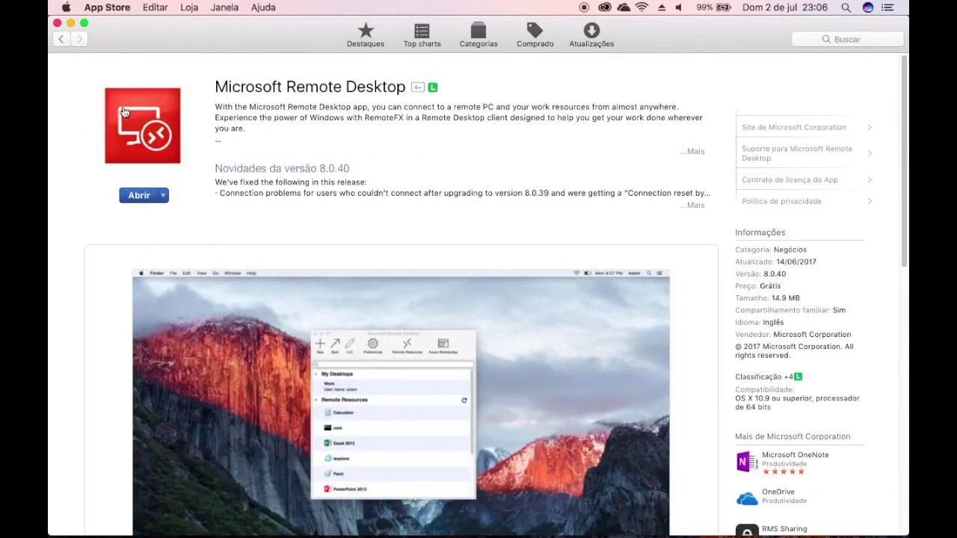
{"action": "left_click", "coordinate": [138, 201]}
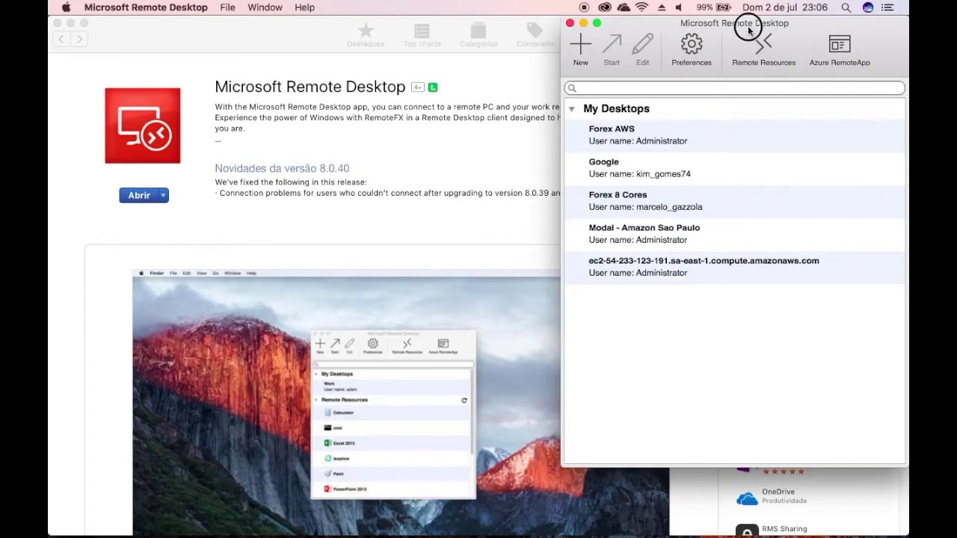
Step: Center the Remote Desktop window, then minimize it, the App Store and Safari
{"action": "left_click_drag", "start_coordinate": [747, 25], "coordinate": [500, 52]}
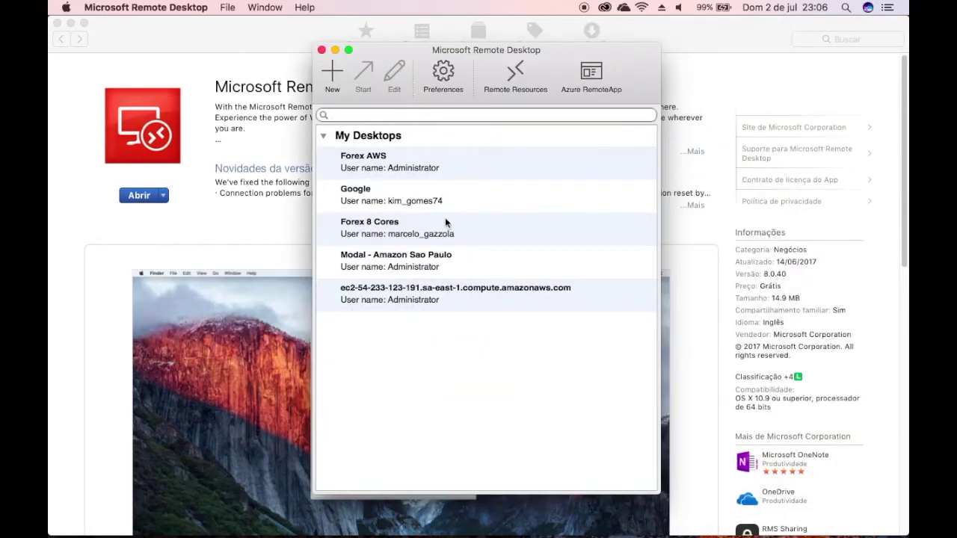
{"action": "left_click", "coordinate": [335, 49]}
{"action": "left_click", "coordinate": [71, 24]}
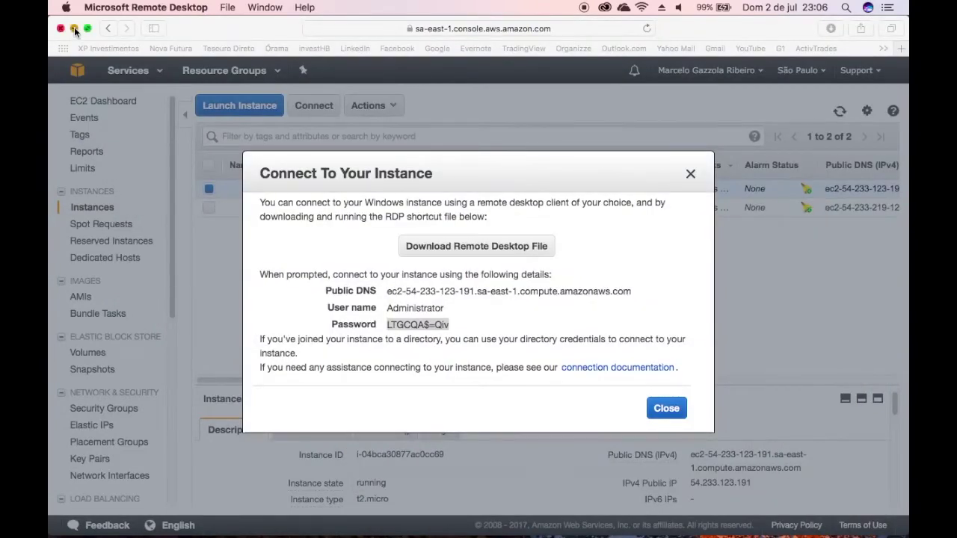
{"action": "left_click", "coordinate": [74, 27]}
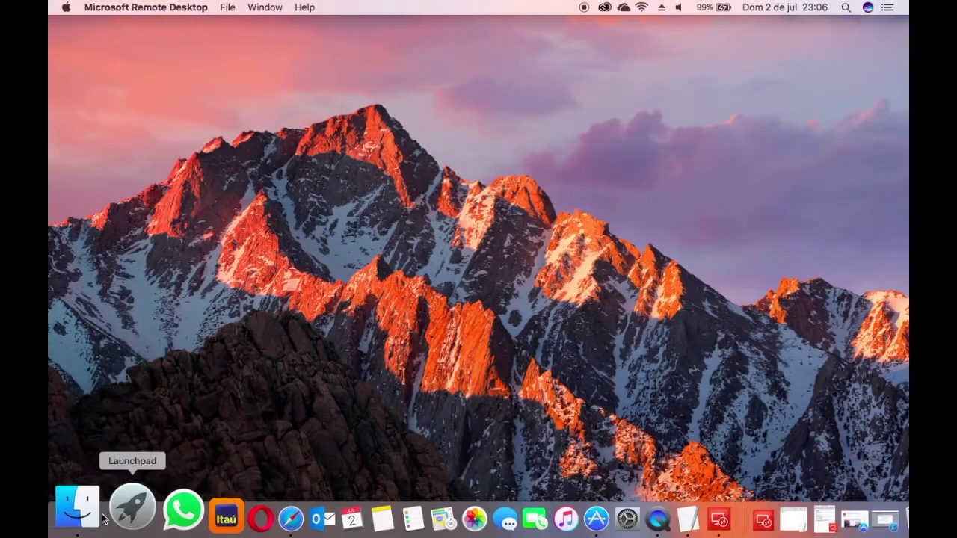
Step: Open the downloaded .rdp file from Finder's Transferências folder
{"action": "left_click", "coordinate": [91, 513]}
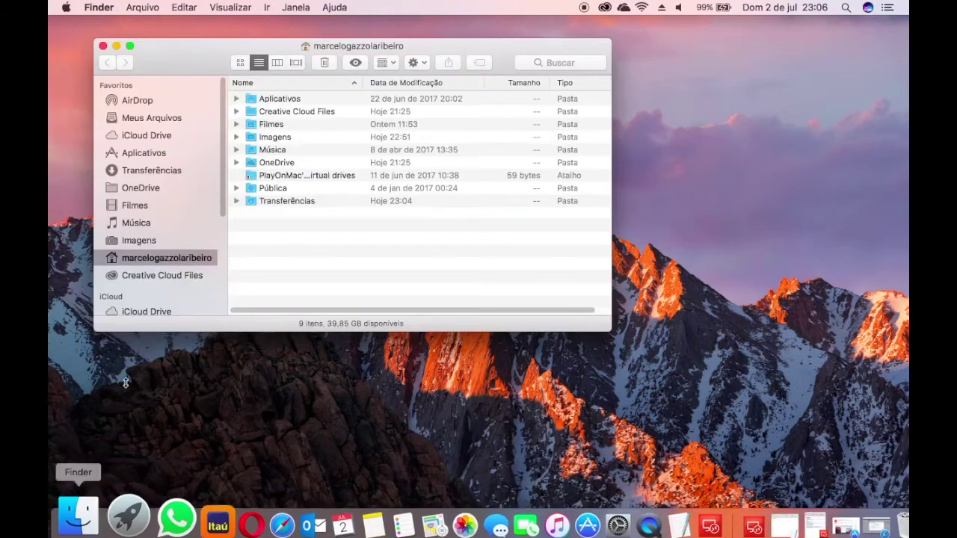
{"action": "left_click", "coordinate": [154, 170]}
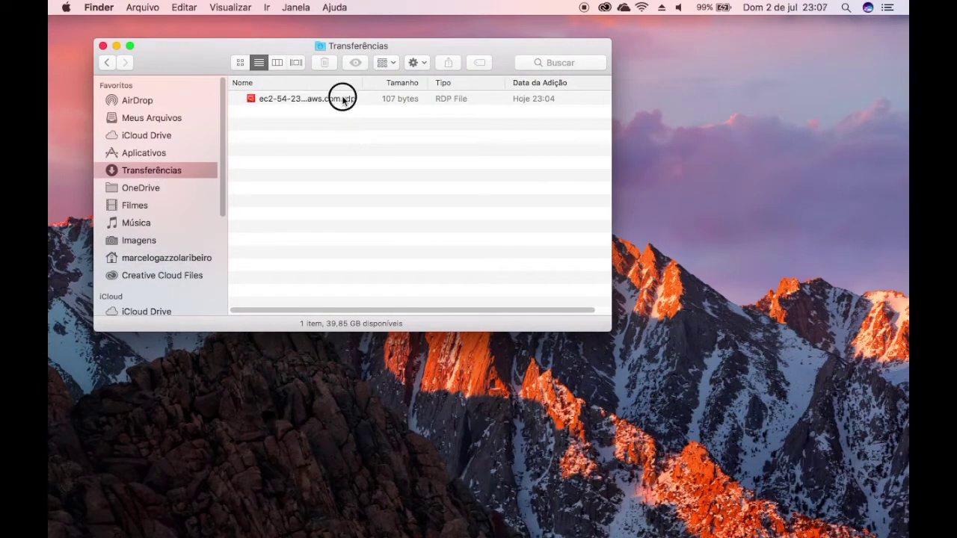
{"action": "double_click", "coordinate": [341, 99]}
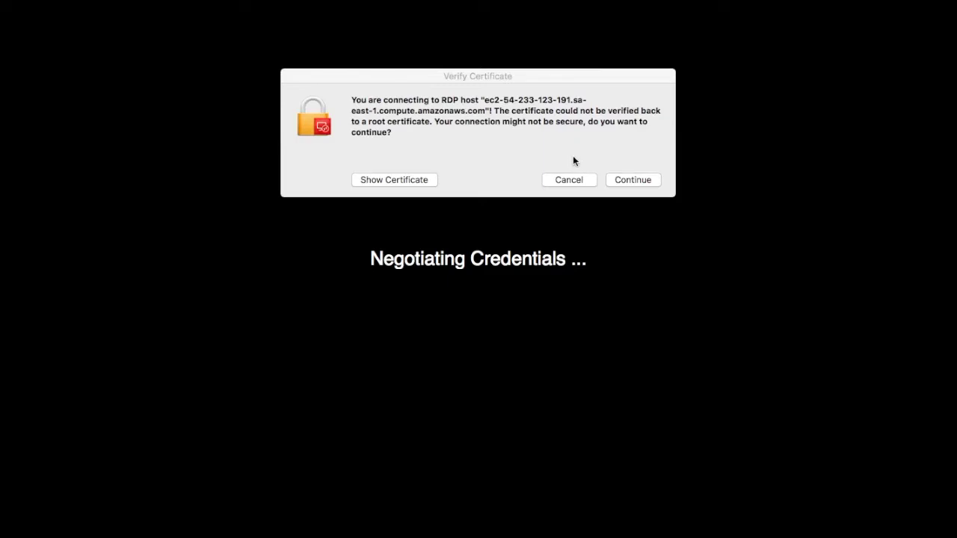
Step: Accept the unverified certificate and pick the Administrator account on the remote login screen
{"action": "left_click", "coordinate": [645, 183]}
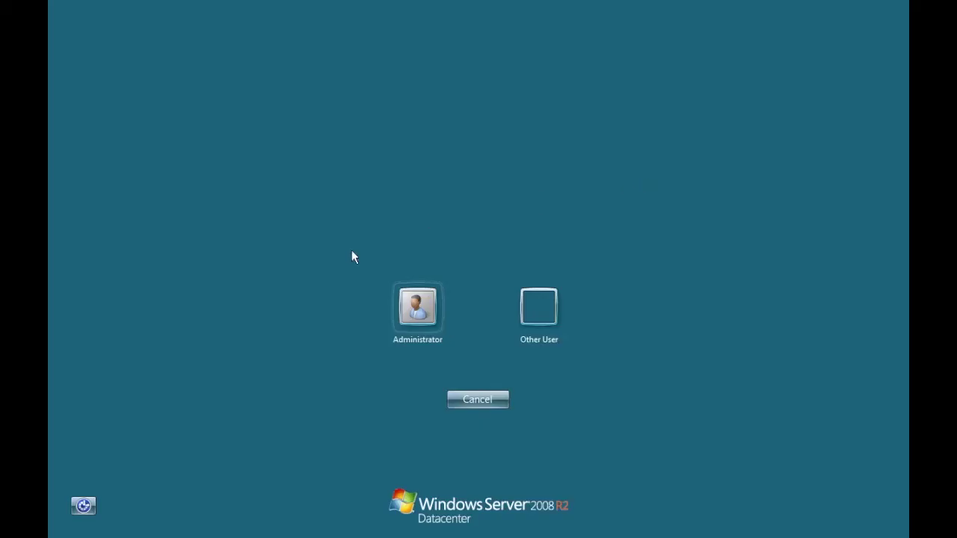
{"action": "left_click", "coordinate": [413, 312]}
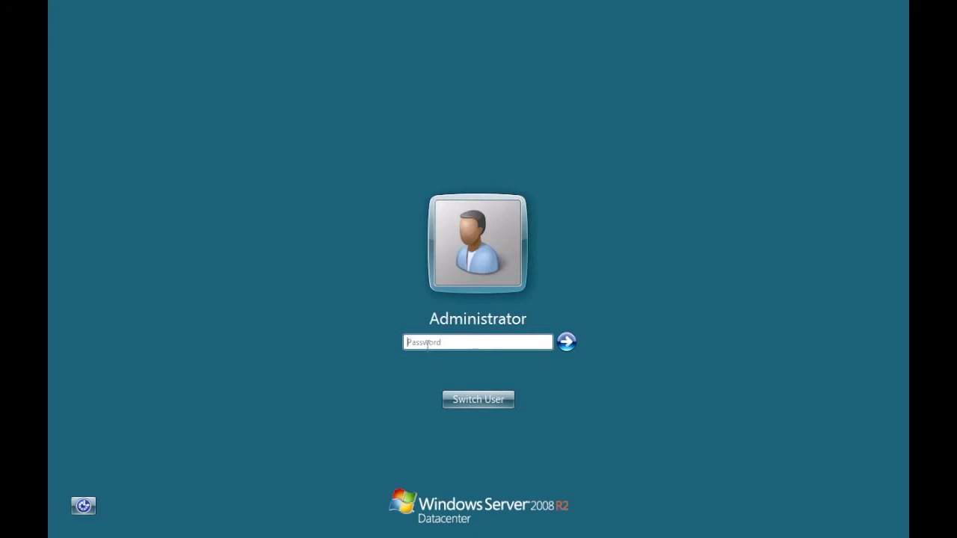
{"action": "left_click", "coordinate": [441, 344]}
Step: Exit full screen, reposition the remote session window, and minimize the Finder window
{"action": "mouse_move", "coordinate": [173, 5]}
{"action": "left_click", "coordinate": [85, 23]}
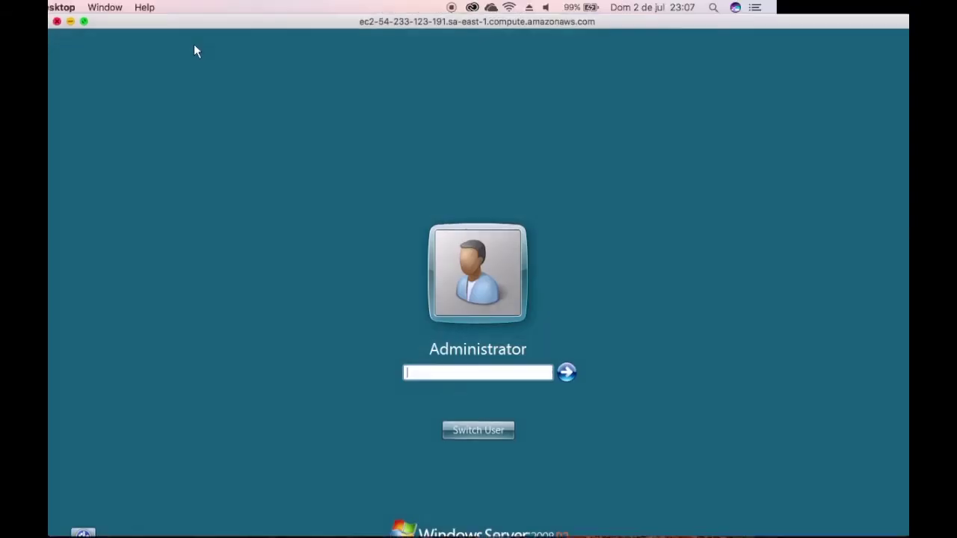
{"action": "left_click_drag", "start_coordinate": [205, 22], "coordinate": [523, 163]}
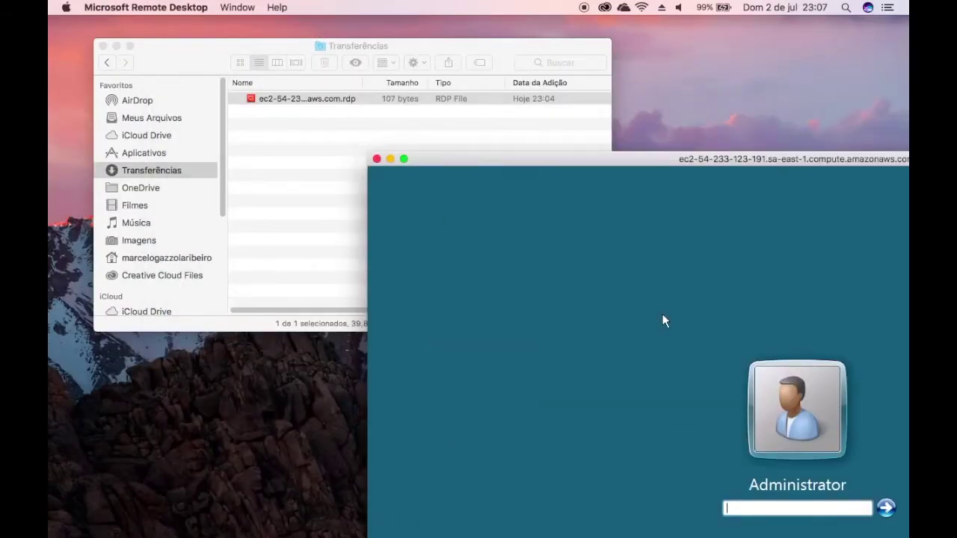
{"action": "left_click_drag", "start_coordinate": [656, 164], "coordinate": [401, 48]}
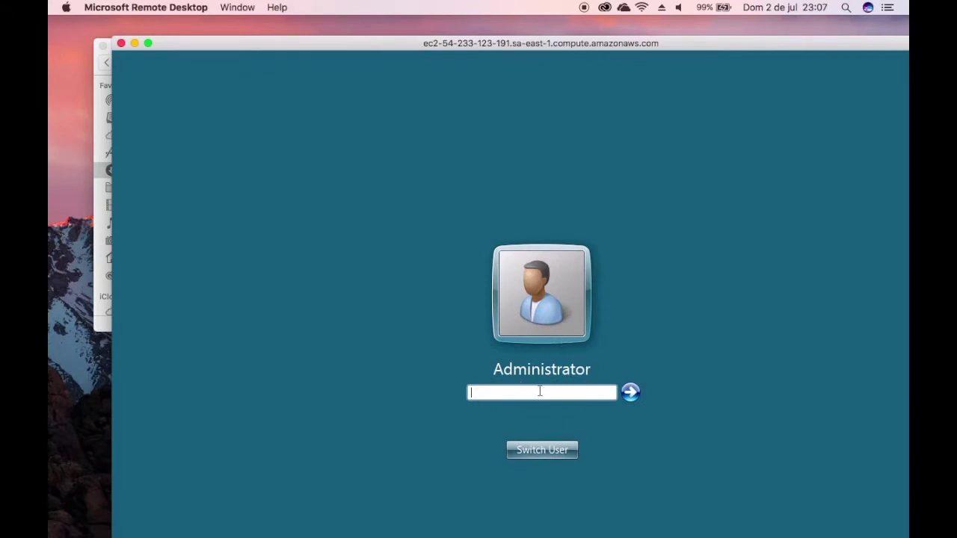
{"action": "left_click_drag", "start_coordinate": [376, 46], "coordinate": [684, 36]}
{"action": "left_click", "coordinate": [117, 46]}
Step: Close the remote login session window and minimize the TextEdit password note
{"action": "key", "text": "ctrl+Up"}
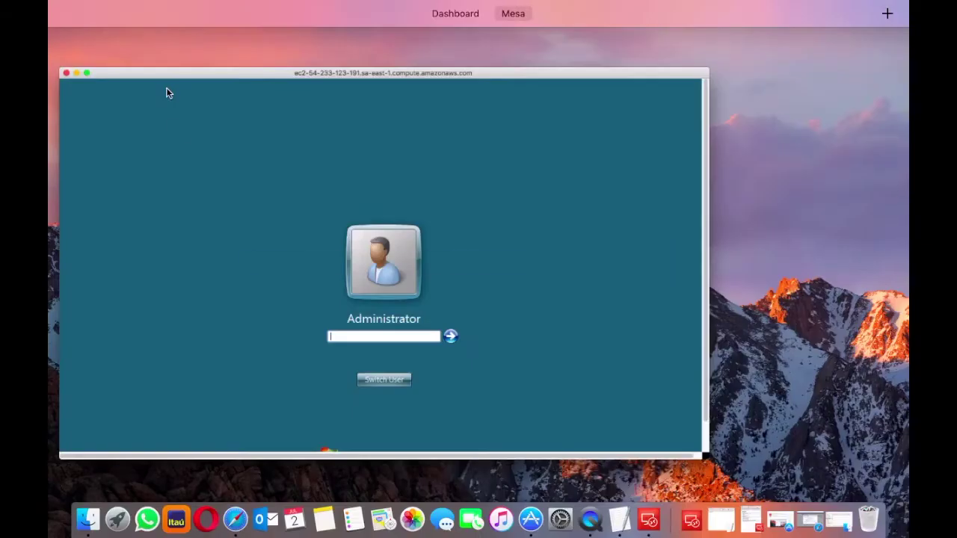
{"action": "left_click", "coordinate": [625, 522]}
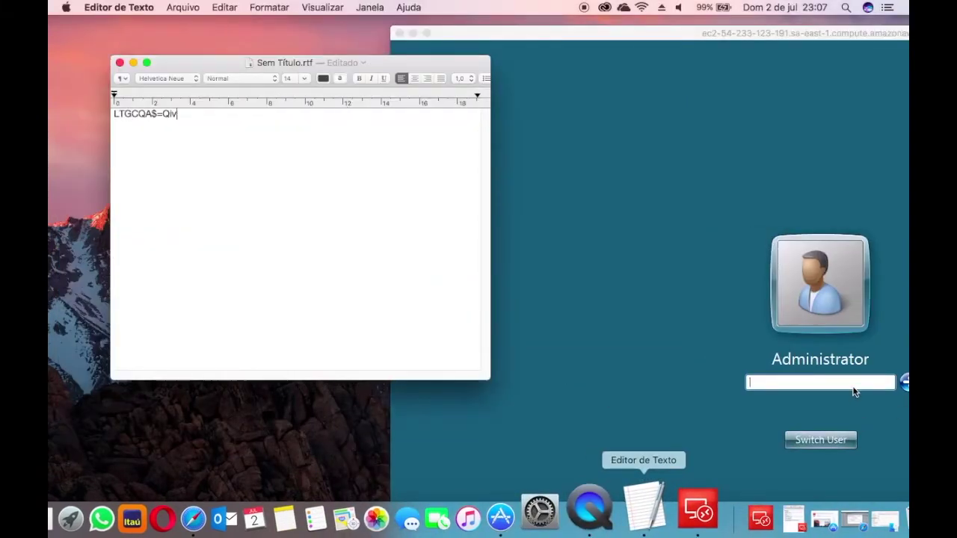
{"action": "left_click", "coordinate": [854, 387]}
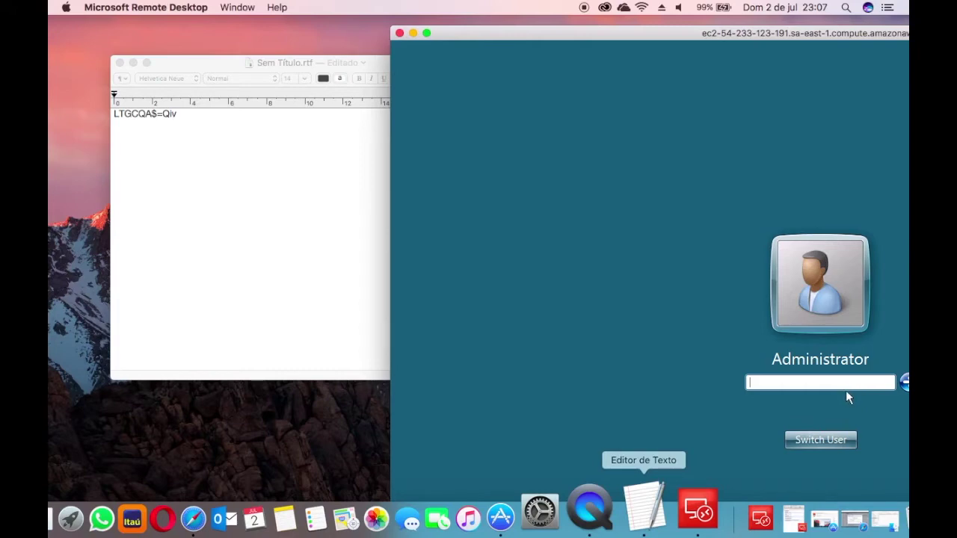
{"action": "left_click", "coordinate": [400, 33]}
{"action": "left_click", "coordinate": [133, 64]}
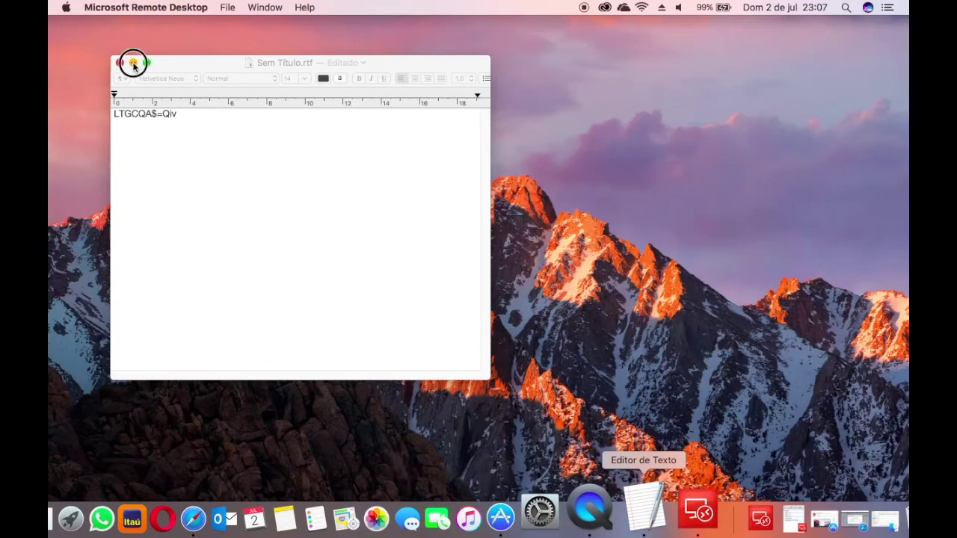
Step: Restore Safari, copy the instance's Public DNS value, and bring back Microsoft Remote Desktop
{"action": "left_click", "coordinate": [227, 510]}
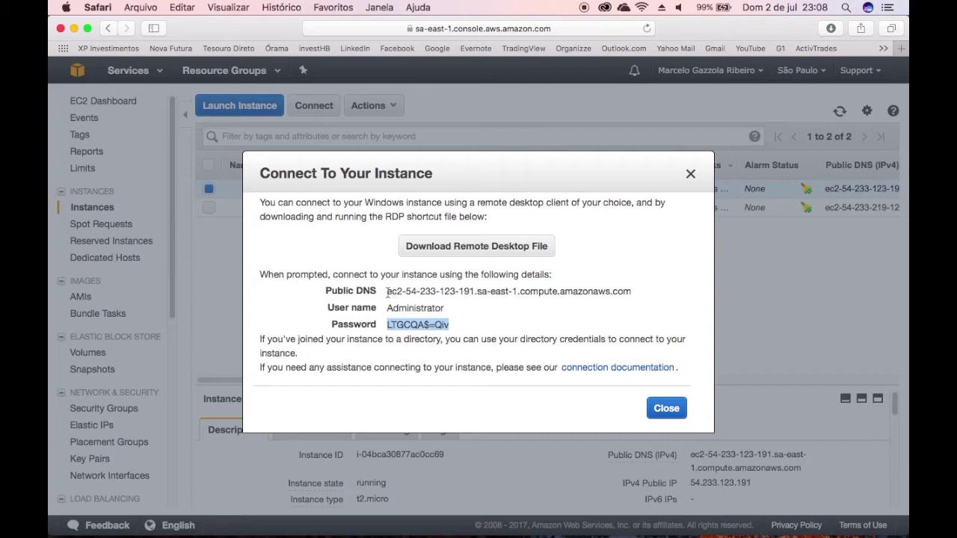
{"action": "left_click_drag", "start_coordinate": [387, 291], "coordinate": [625, 293]}
{"action": "right_click", "coordinate": [624, 293]}
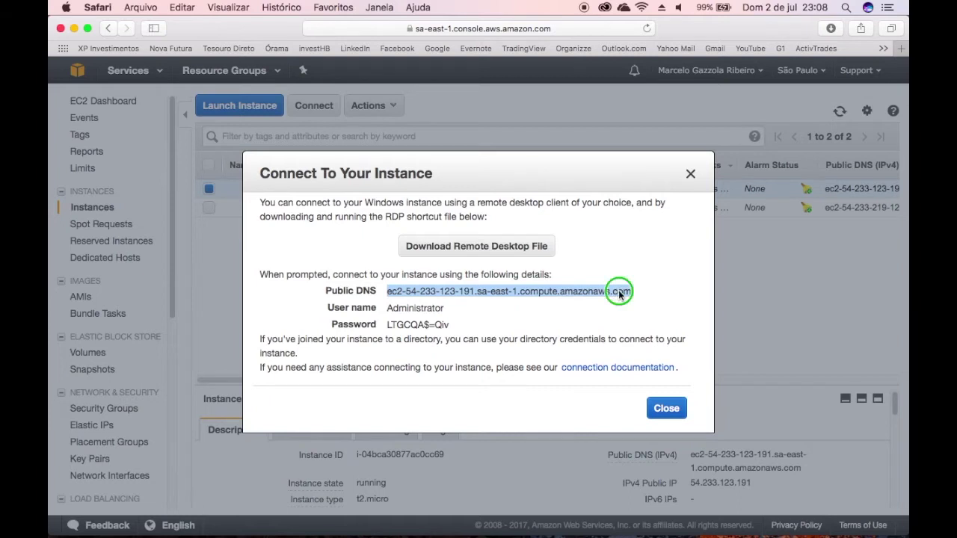
{"action": "left_click", "coordinate": [648, 330]}
{"action": "mouse_move", "coordinate": [702, 523]}
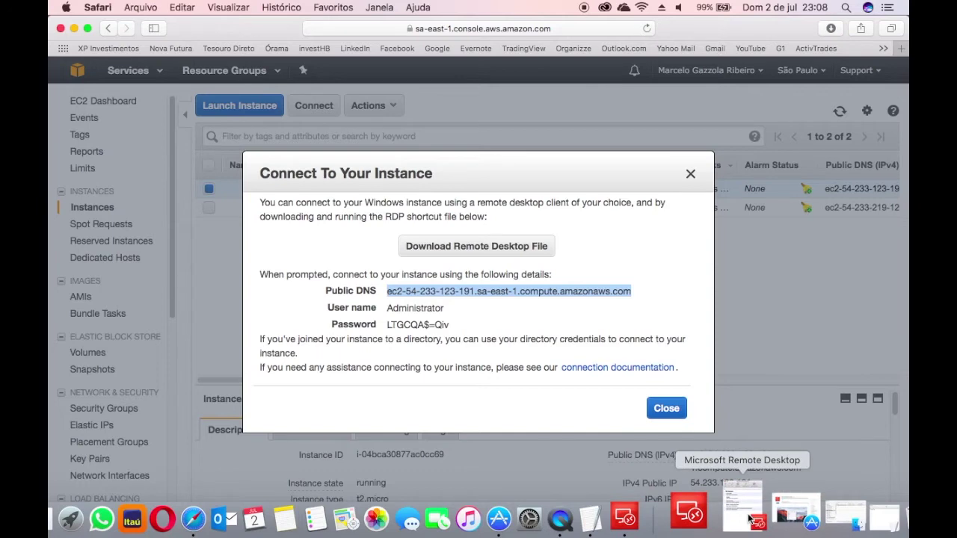
{"action": "left_click", "coordinate": [750, 519]}
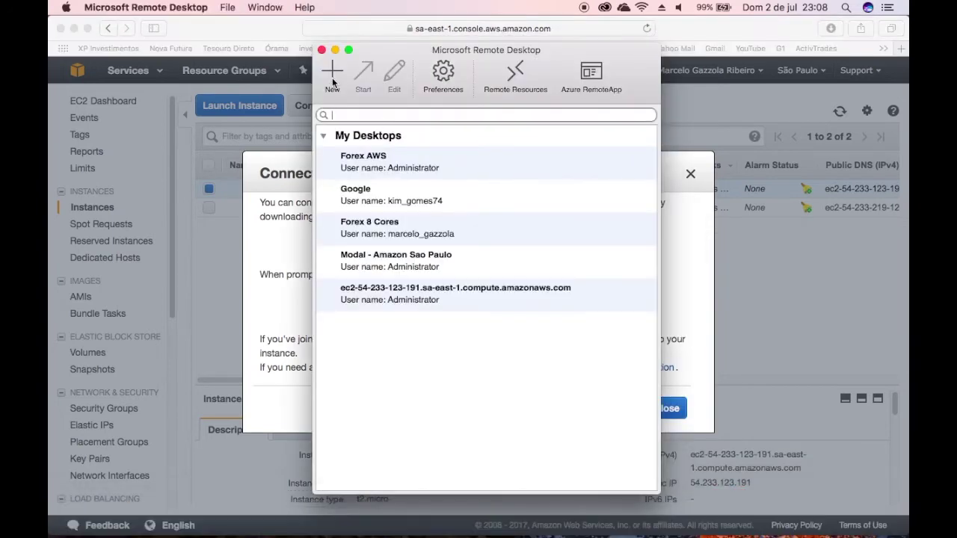
Step: Create a new connection named MVSaoPaulo with the instance's public DNS as PC name
{"action": "left_click", "coordinate": [332, 72]}
{"action": "left_click_drag", "start_coordinate": [404, 160], "coordinate": [432, 58]}
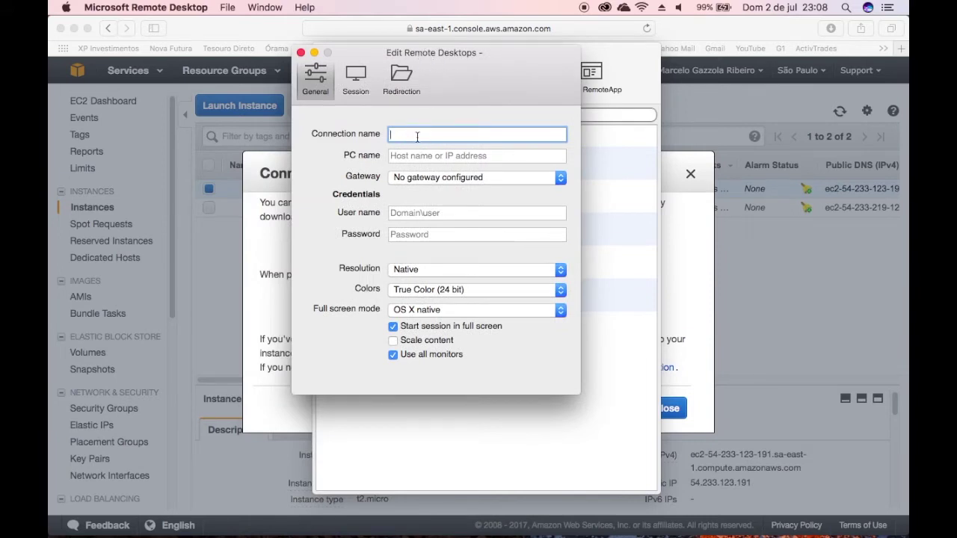
{"action": "type", "text": "MV"}
{"action": "type", "text": "SaoPaulo"}
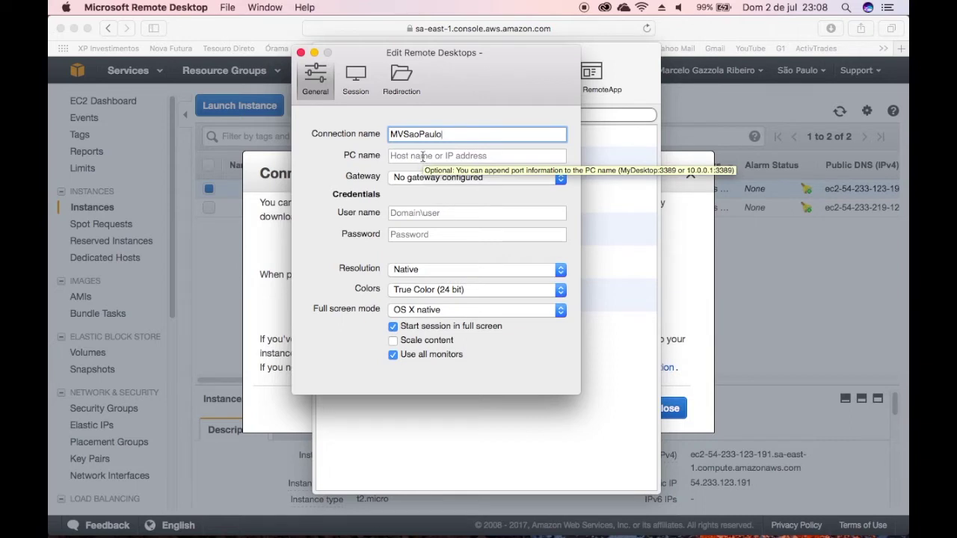
{"action": "left_click", "coordinate": [423, 157]}
{"action": "right_click", "coordinate": [422, 157]}
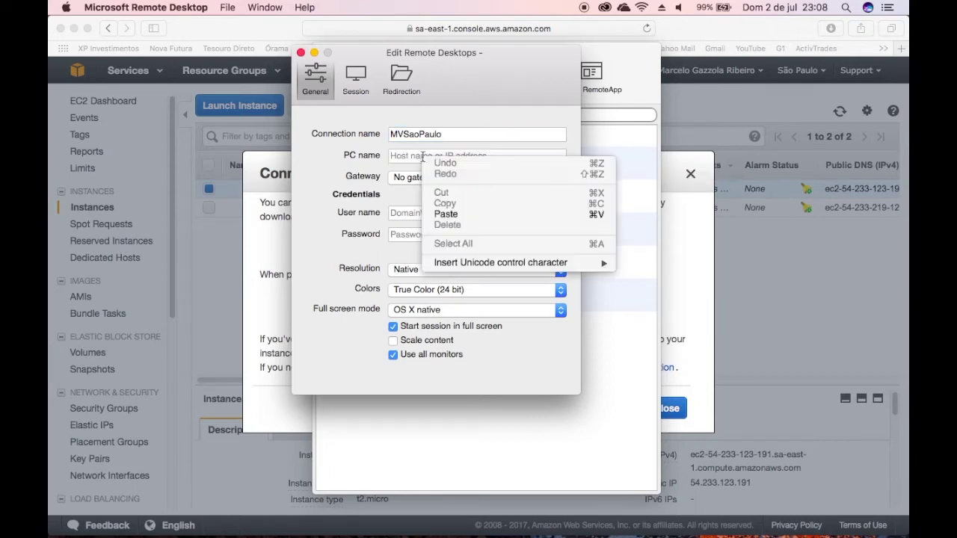
{"action": "left_click", "coordinate": [449, 214]}
{"action": "left_click", "coordinate": [452, 214]}
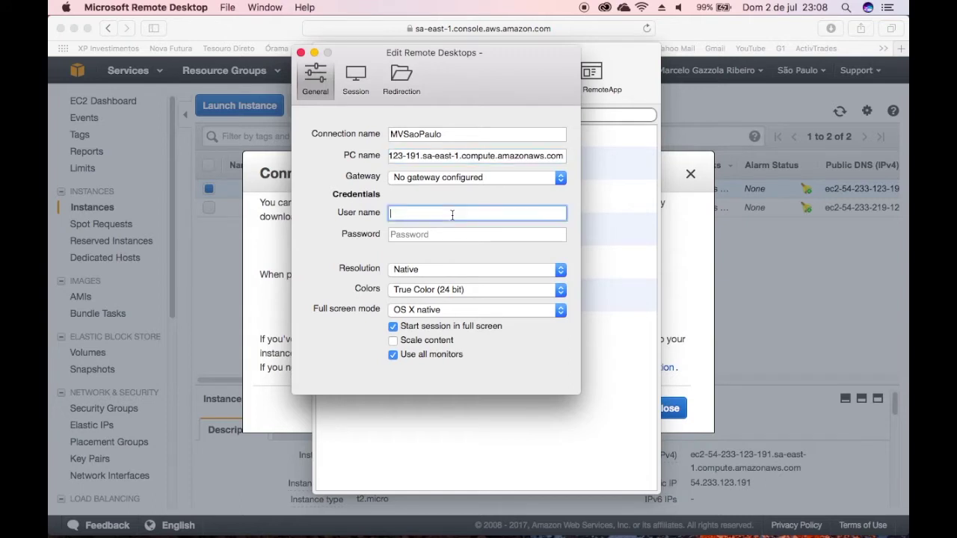
{"action": "left_click_drag", "start_coordinate": [465, 72], "coordinate": [788, 166]}
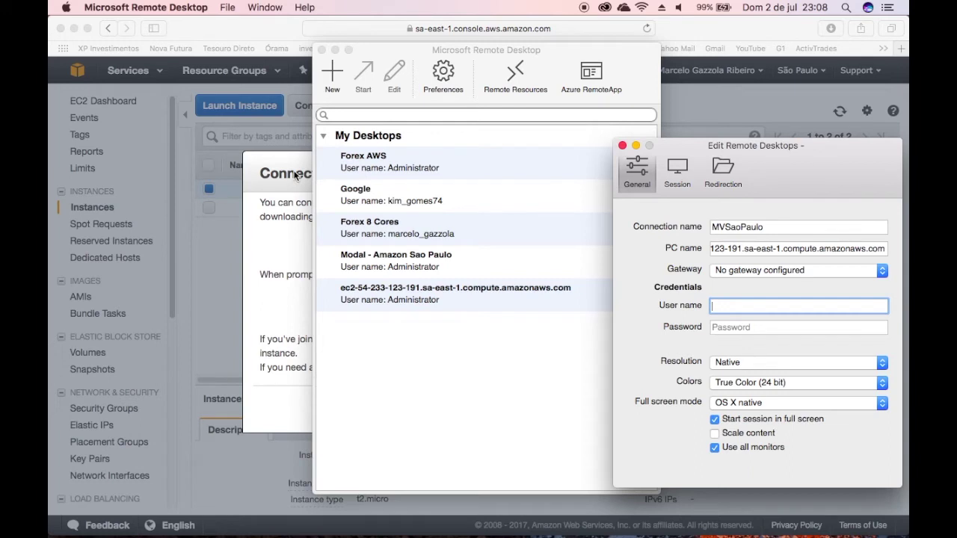
Step: Copy Administrator from Safari's connection details and paste it as the user name
{"action": "left_click", "coordinate": [336, 49]}
{"action": "left_click", "coordinate": [410, 309]}
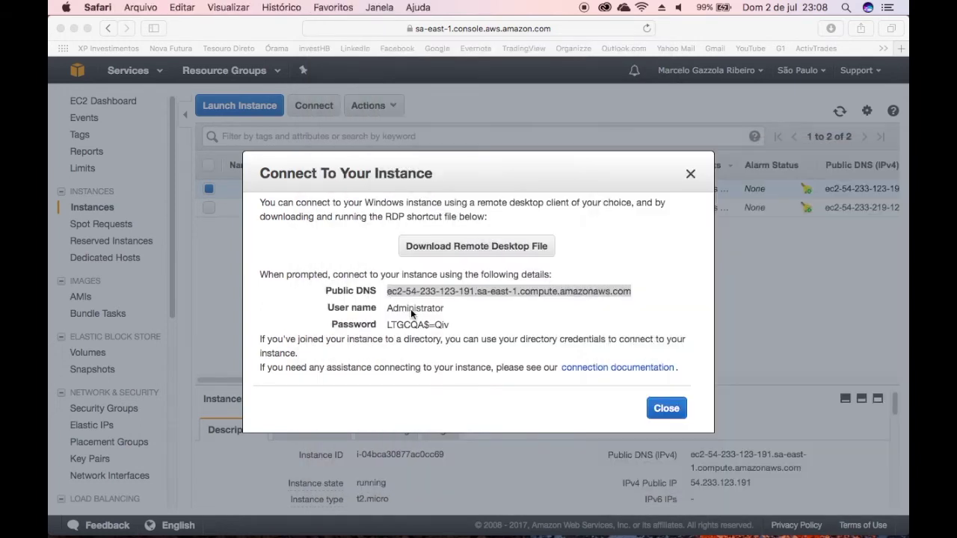
{"action": "double_click", "coordinate": [411, 309]}
{"action": "right_click", "coordinate": [411, 308]}
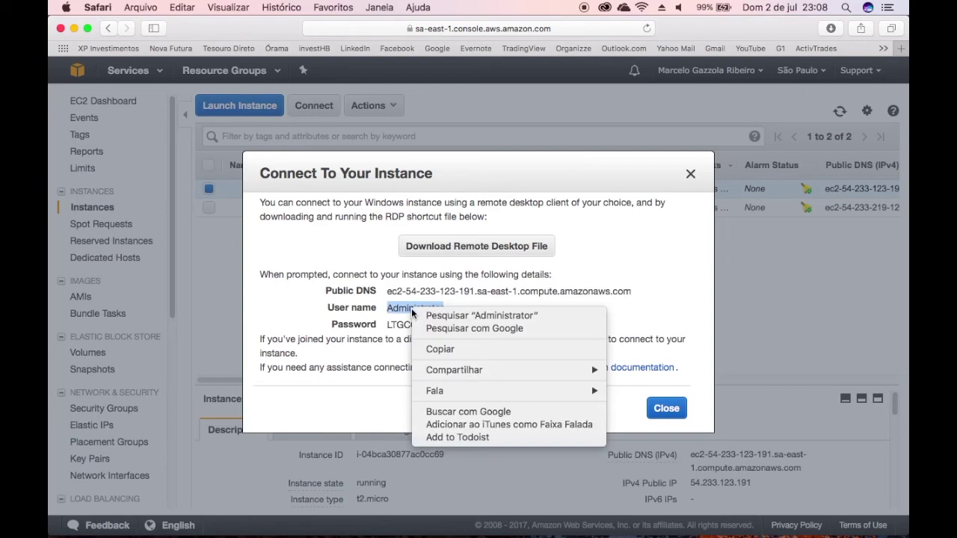
{"action": "left_click", "coordinate": [445, 350]}
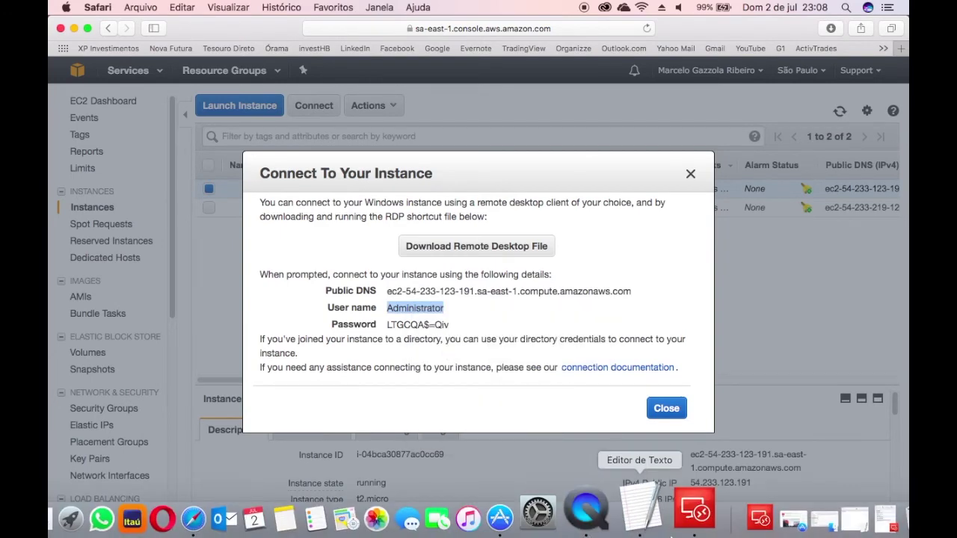
{"action": "left_click", "coordinate": [866, 514]}
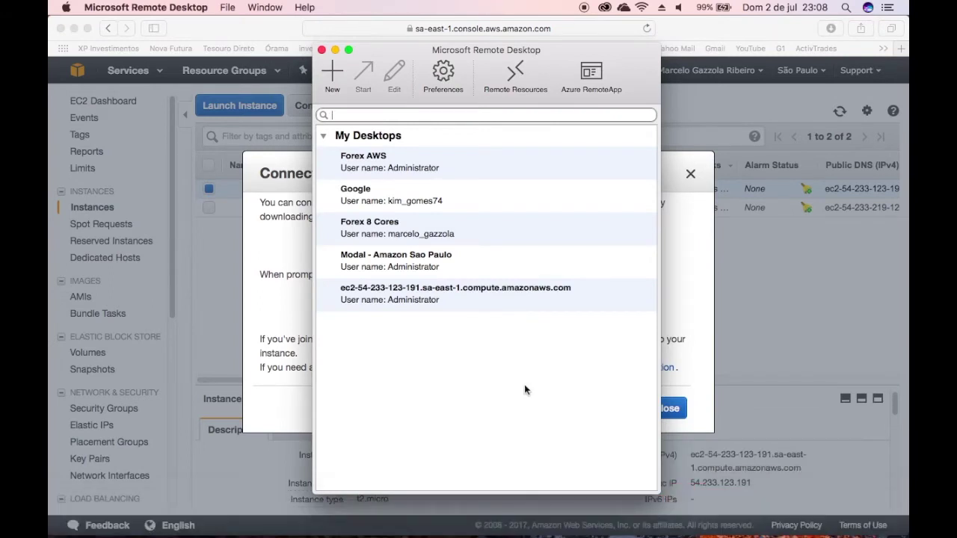
{"action": "key", "text": "ctrl+Up"}
{"action": "left_click", "coordinate": [793, 160]}
{"action": "left_click", "coordinate": [728, 308]}
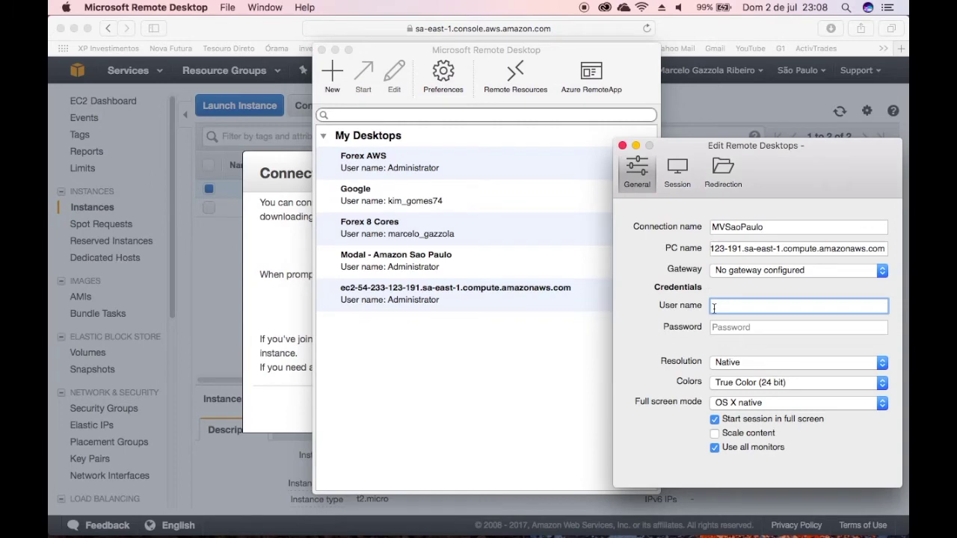
{"action": "right_click", "coordinate": [728, 307]}
{"action": "left_click", "coordinate": [738, 364]}
Step: Paste the decrypted password from TextEdit into the Password field and save the connection
{"action": "key", "text": "ctrl+Up"}
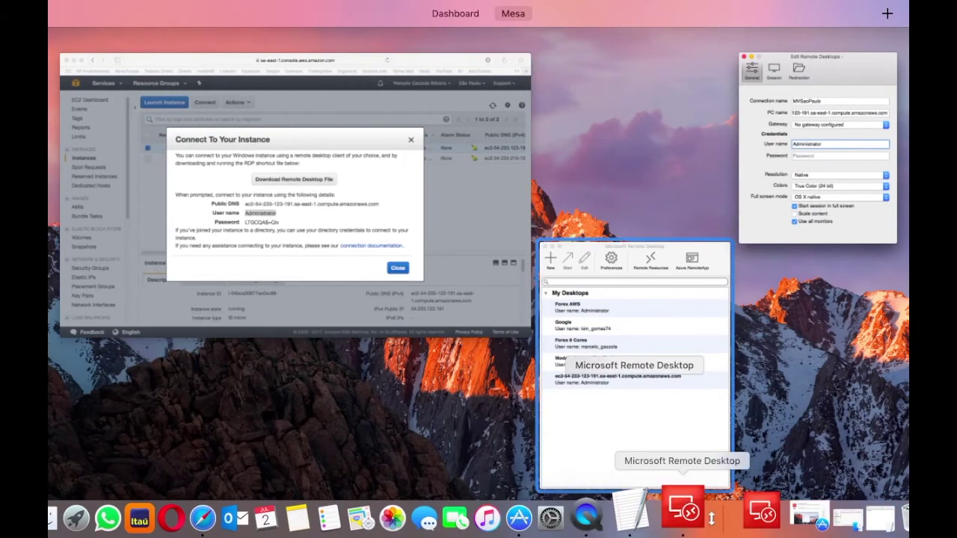
{"action": "left_click", "coordinate": [668, 512]}
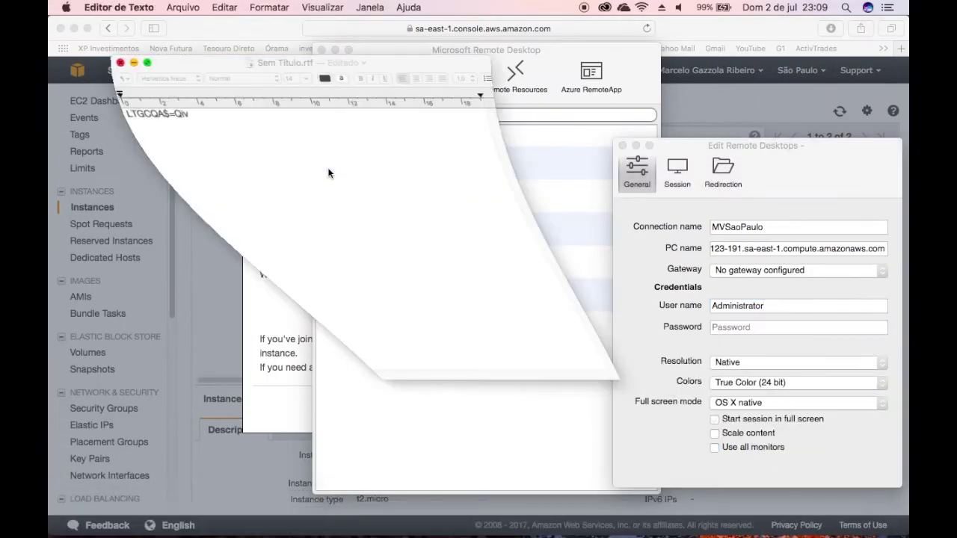
{"action": "left_click_drag", "start_coordinate": [196, 116], "coordinate": [113, 114]}
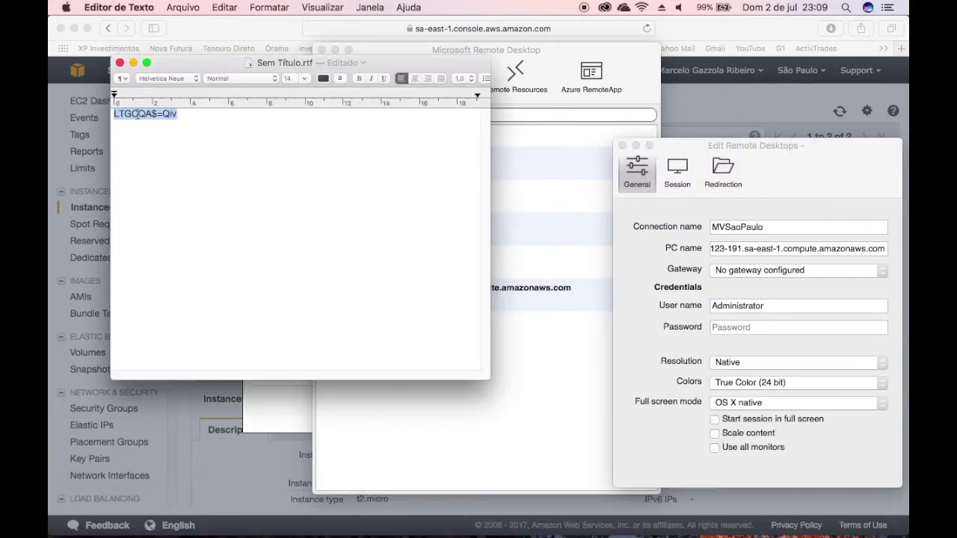
{"action": "right_click", "coordinate": [137, 113]}
{"action": "left_click", "coordinate": [171, 166]}
{"action": "left_click", "coordinate": [830, 180]}
{"action": "right_click", "coordinate": [746, 328]}
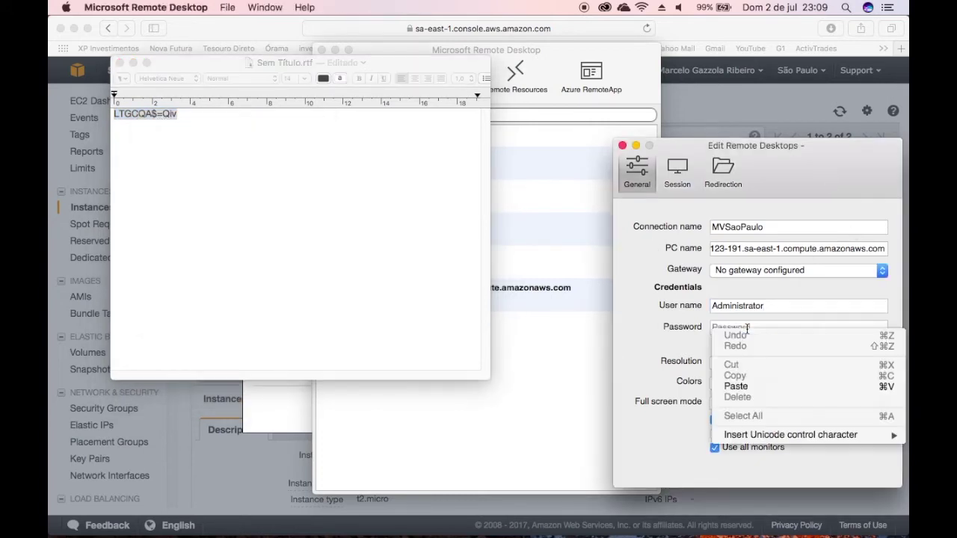
{"action": "left_click", "coordinate": [748, 386]}
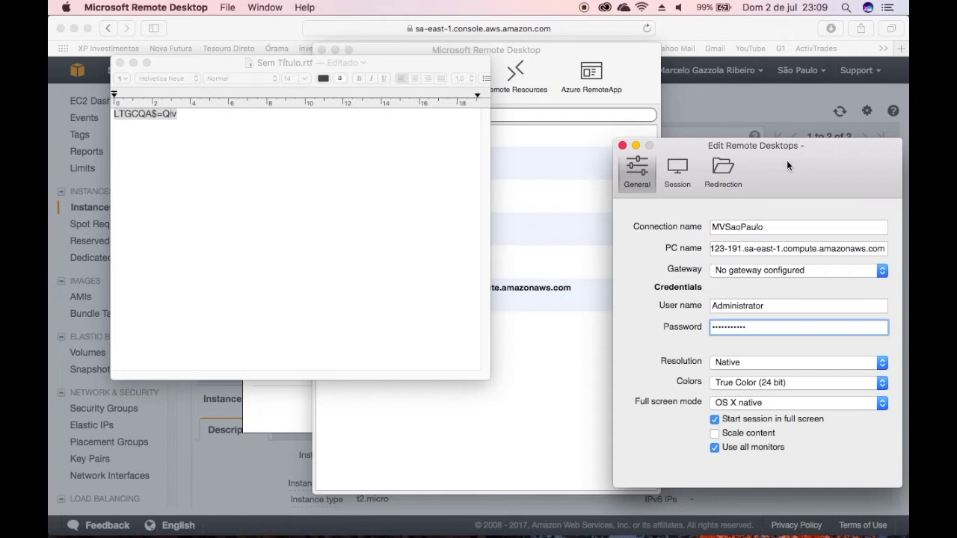
{"action": "left_click_drag", "start_coordinate": [787, 160], "coordinate": [664, 77]}
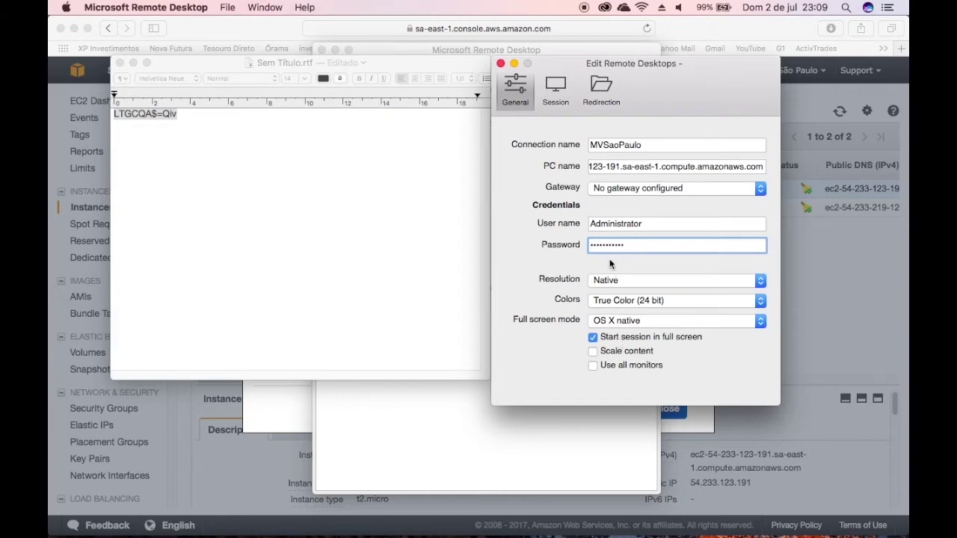
{"action": "left_click", "coordinate": [500, 64]}
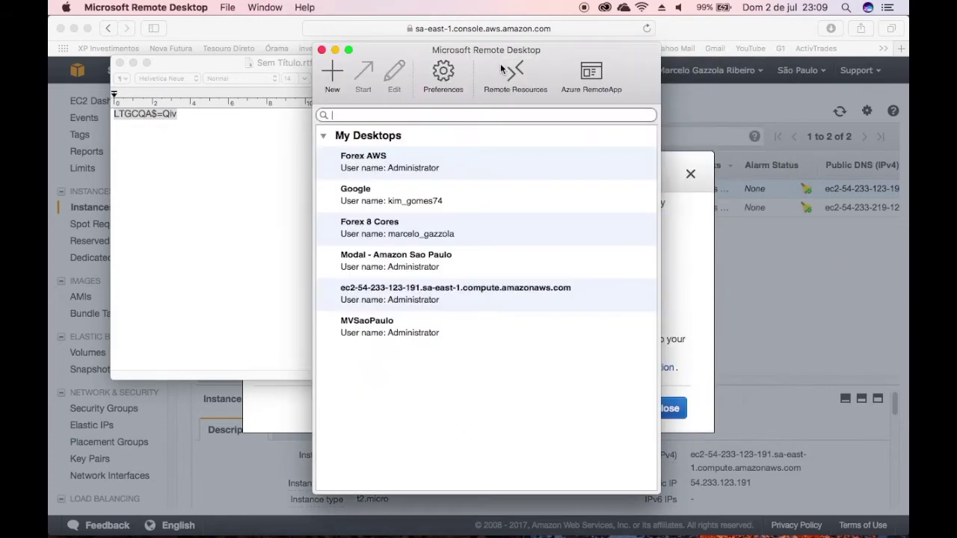
Step: Launch the MVSaoPaulo session, always trusting its certificate and confirming with the Mac password
{"action": "left_click", "coordinate": [385, 334]}
{"action": "double_click", "coordinate": [432, 333]}
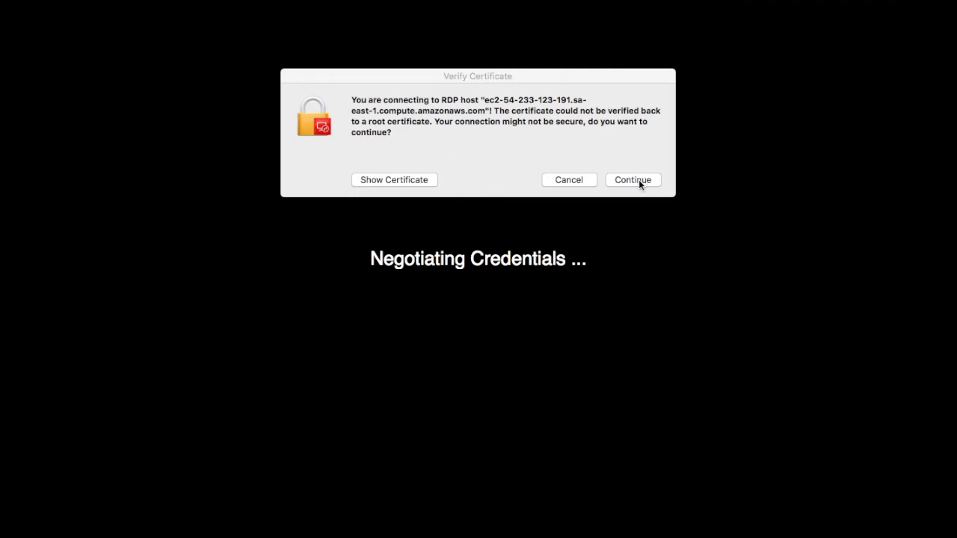
{"action": "left_click", "coordinate": [530, 78]}
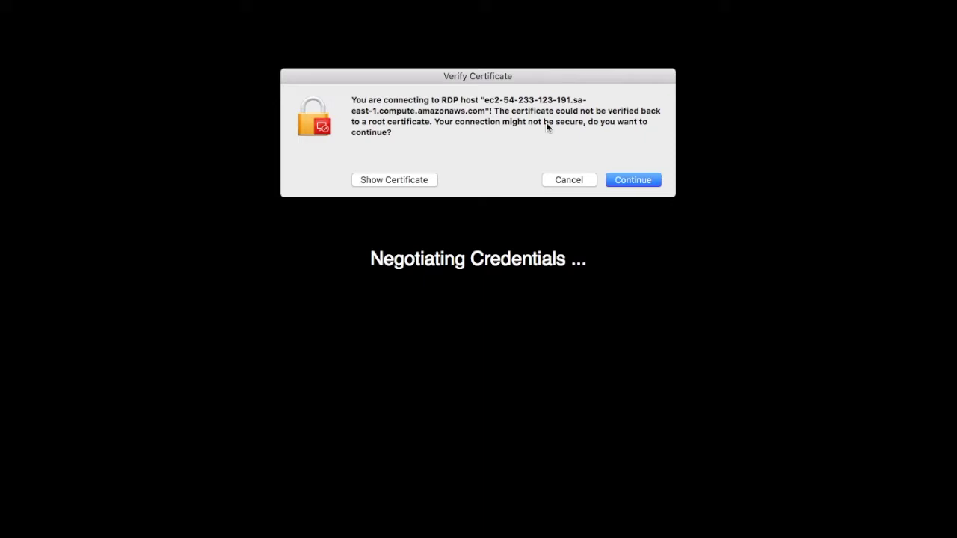
{"action": "left_click", "coordinate": [419, 179]}
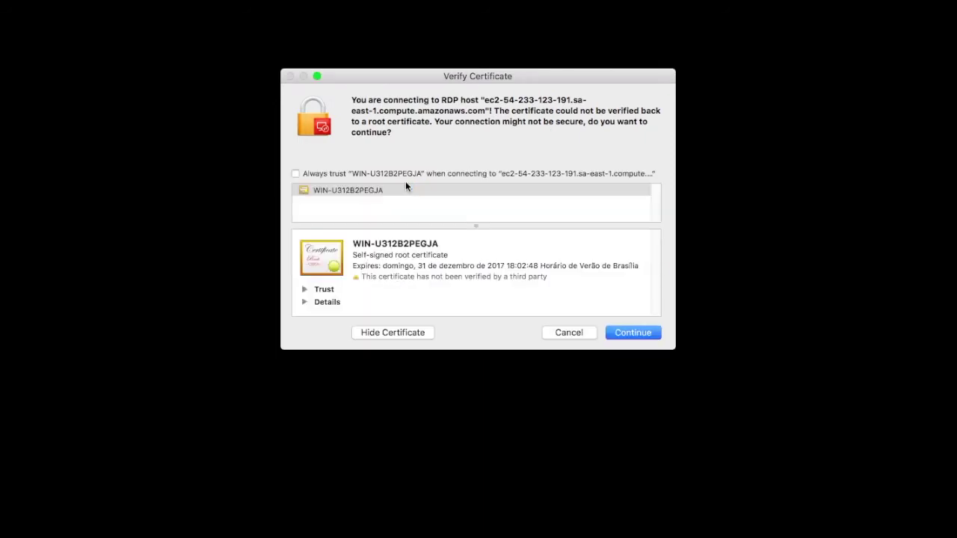
{"action": "left_click", "coordinate": [328, 175]}
{"action": "left_click", "coordinate": [622, 334]}
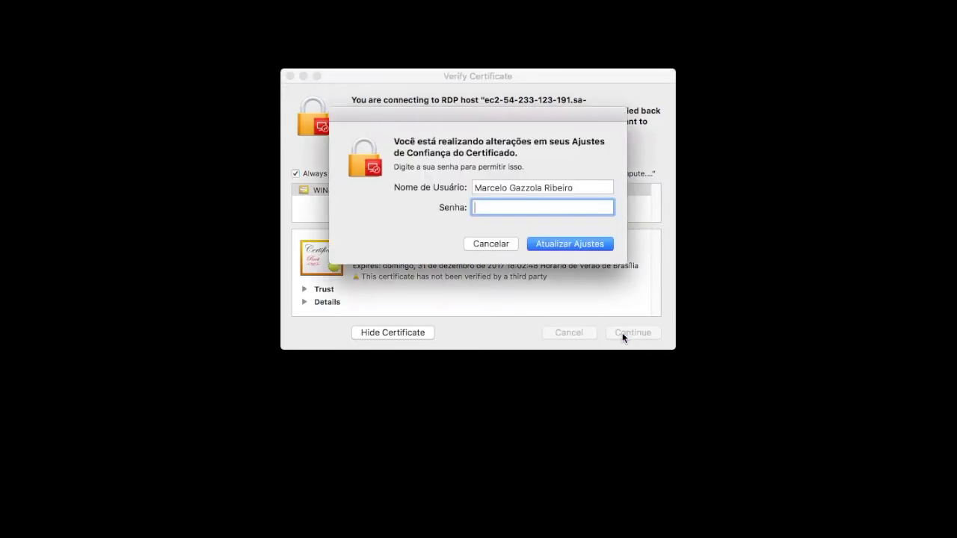
{"action": "type", "text": "********"}
{"action": "key", "text": "Return"}
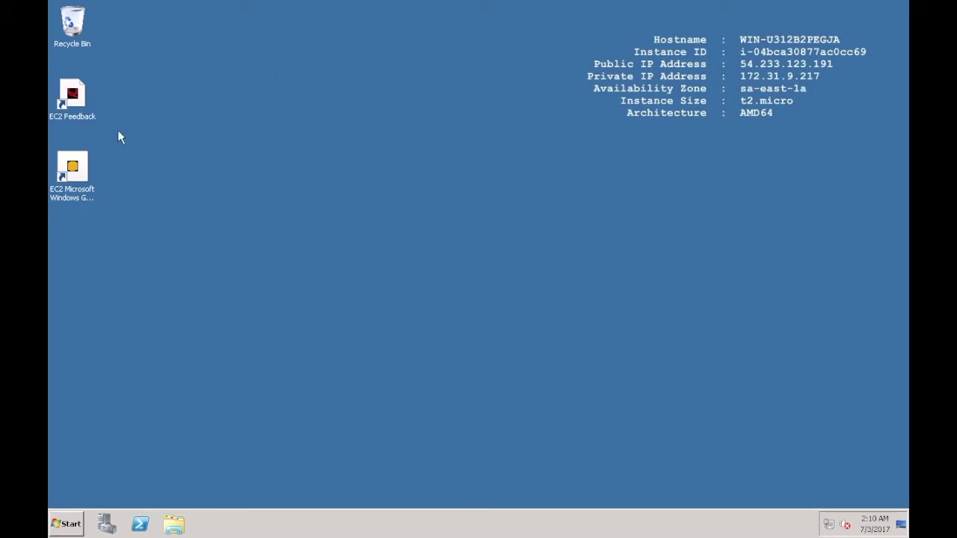
{"action": "left_click", "coordinate": [73, 516]}
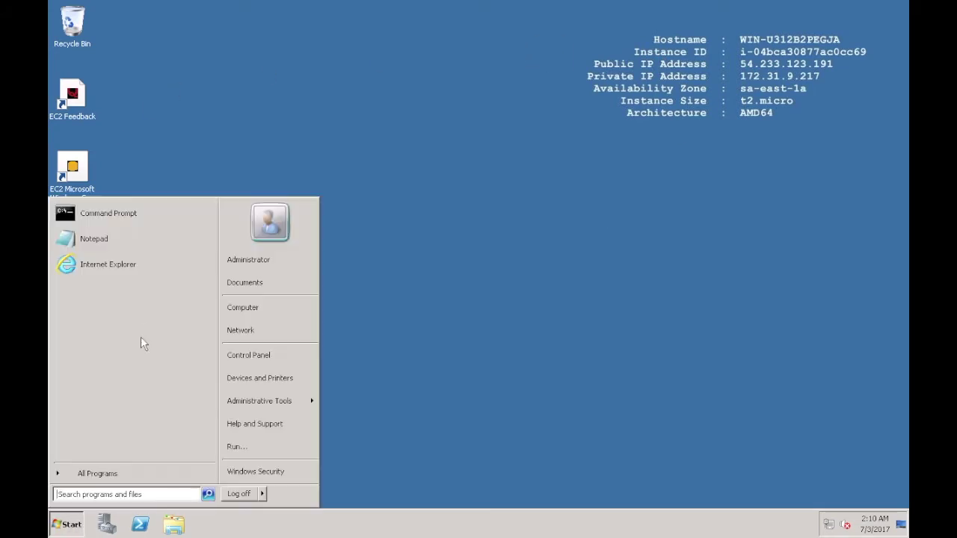
{"action": "left_click", "coordinate": [166, 480]}
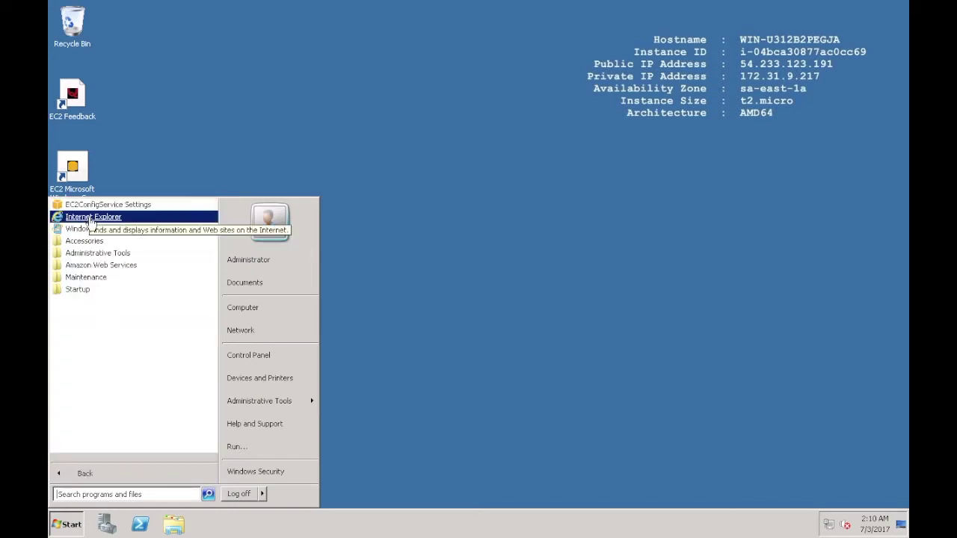
{"action": "left_click", "coordinate": [264, 309]}
{"action": "right_click", "coordinate": [265, 309]}
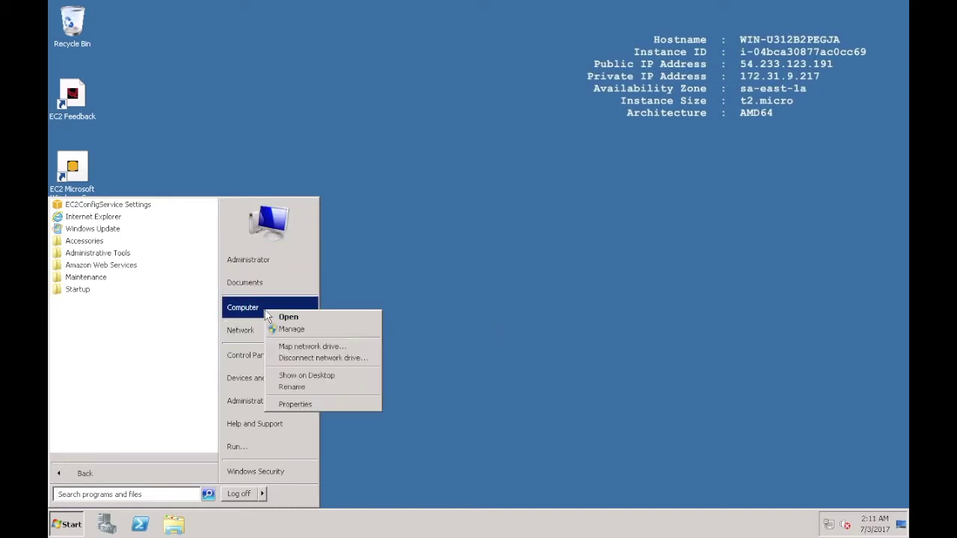
{"action": "left_click", "coordinate": [294, 408]}
{"action": "mouse_move", "coordinate": [296, 409]}
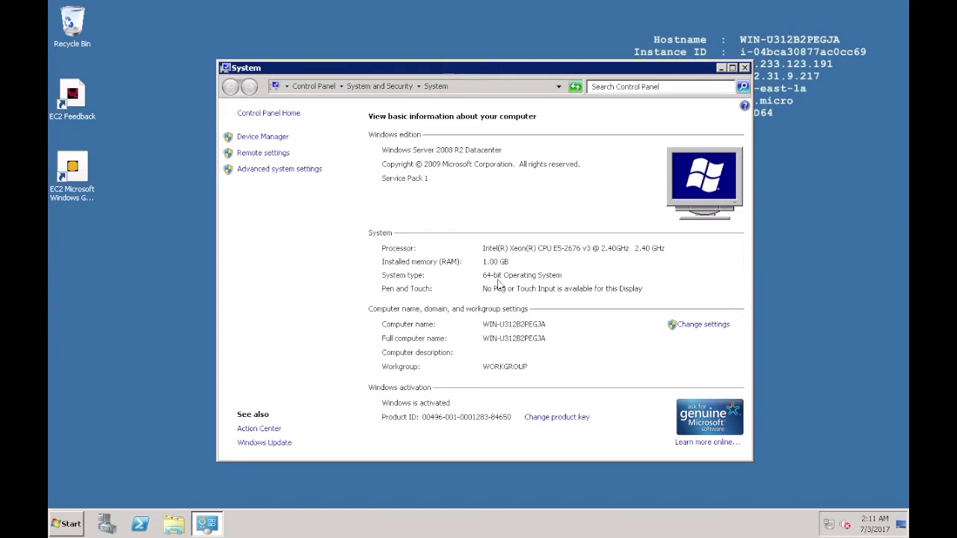
{"action": "left_click", "coordinate": [745, 68]}
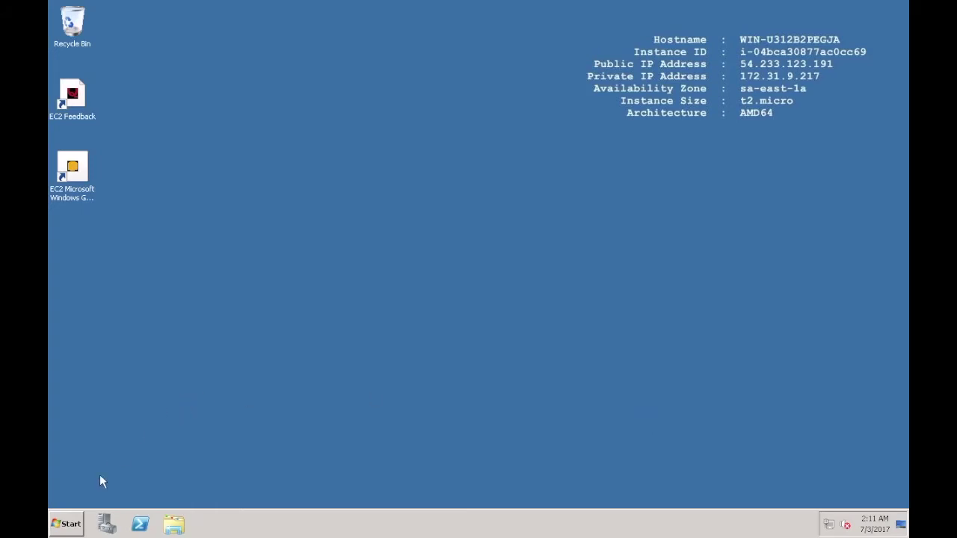
Step: Start Internet Explorer from the Windows Start menu
{"action": "left_click", "coordinate": [72, 526]}
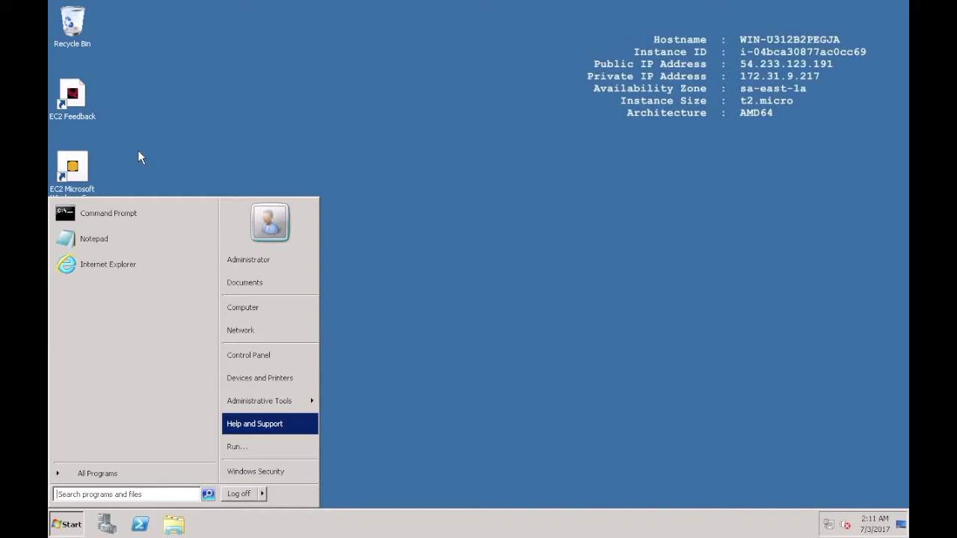
{"action": "left_click", "coordinate": [126, 267]}
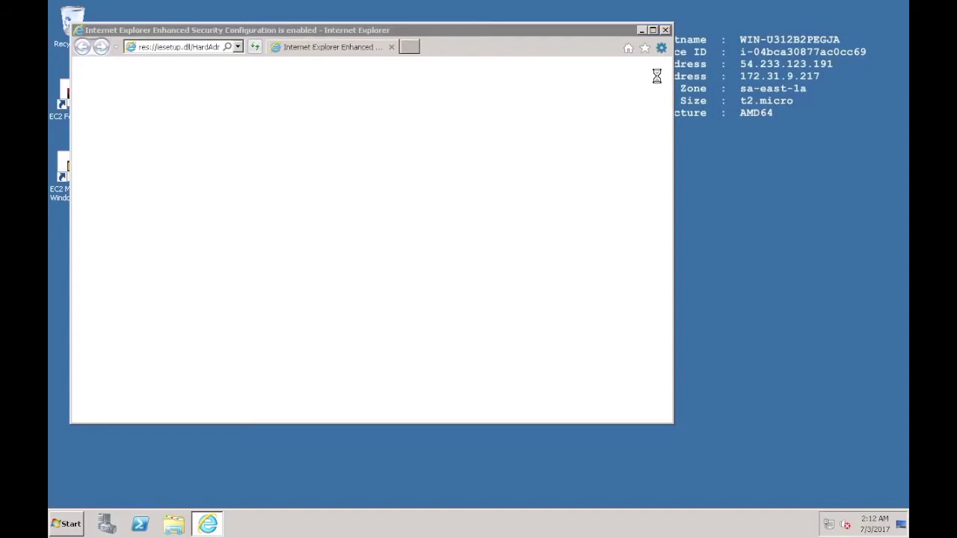
Step: Decline Internet Explorer's recommended settings in the first-run setup dialog
{"action": "key", "text": "alt+x"}
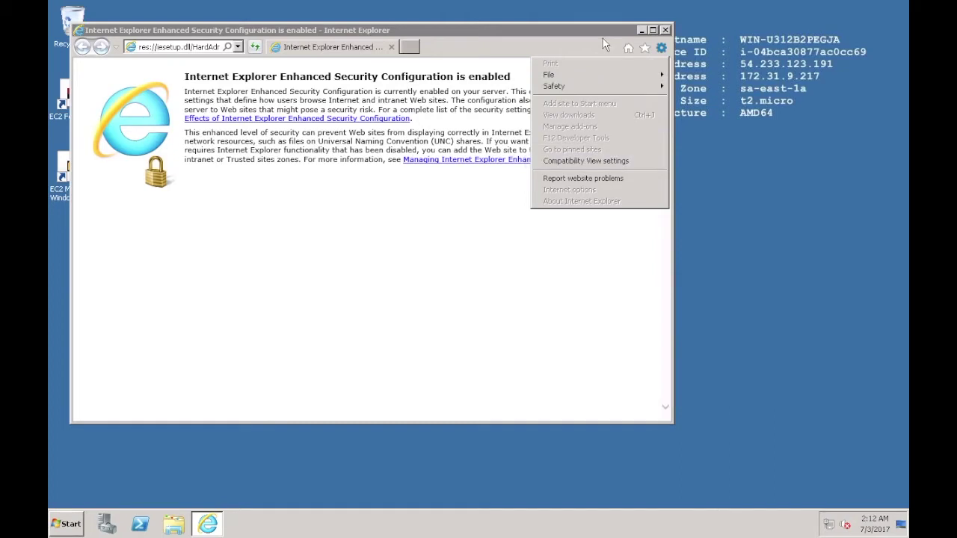
{"action": "left_click", "coordinate": [329, 237]}
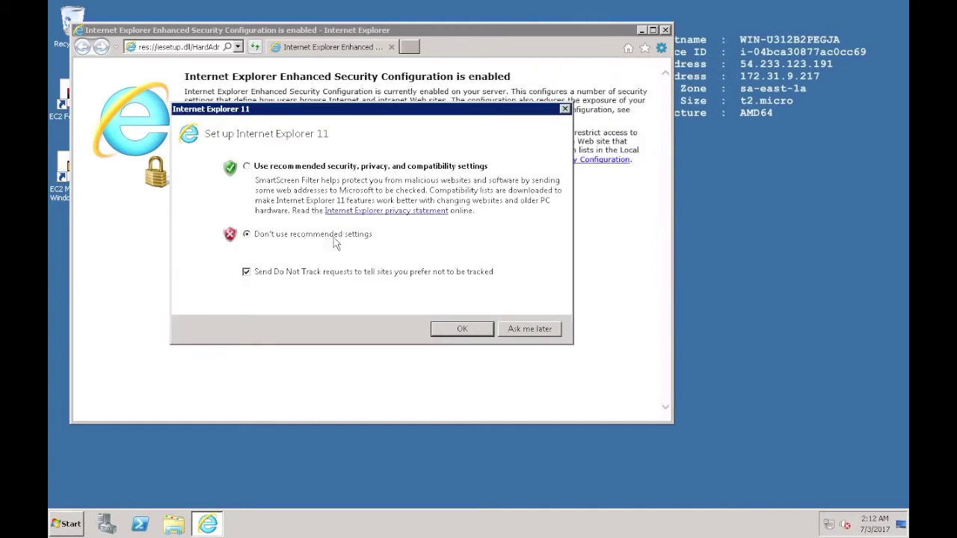
{"action": "left_click", "coordinate": [439, 333]}
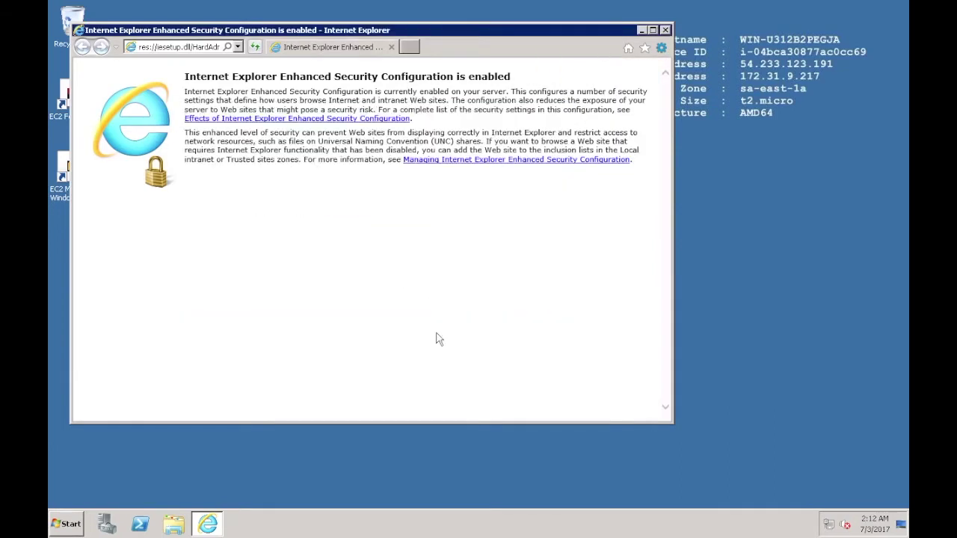
Step: Open a second tab and load the home page in it
{"action": "left_click", "coordinate": [662, 50]}
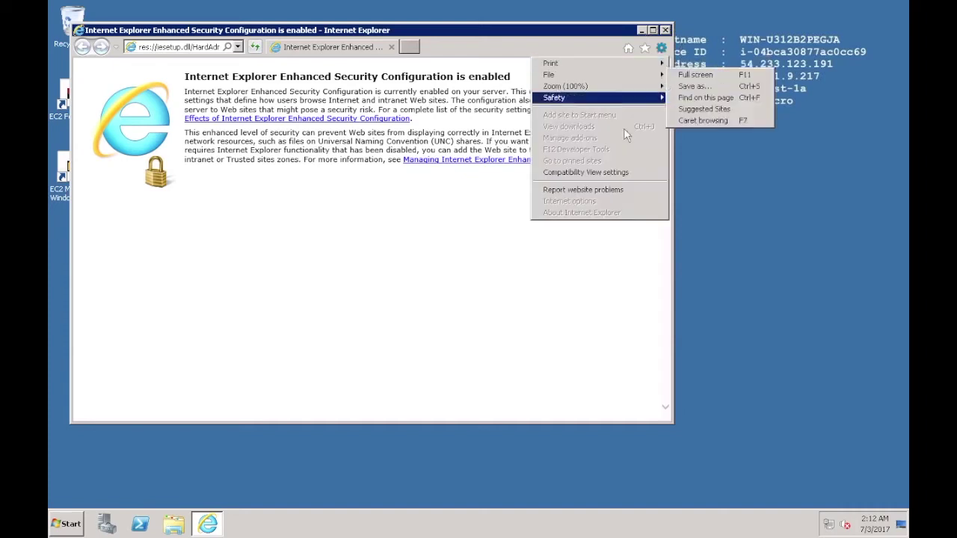
{"action": "left_click", "coordinate": [500, 42]}
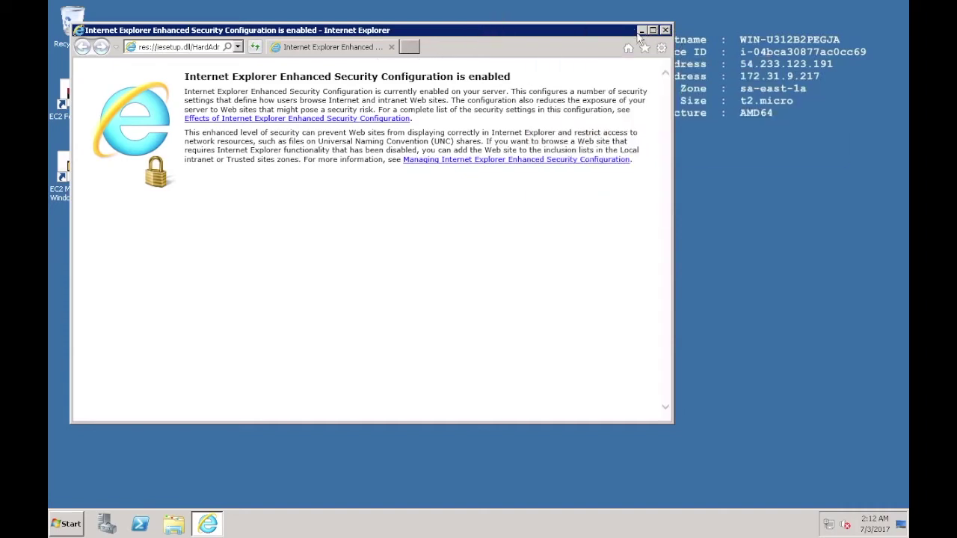
{"action": "left_click", "coordinate": [409, 46]}
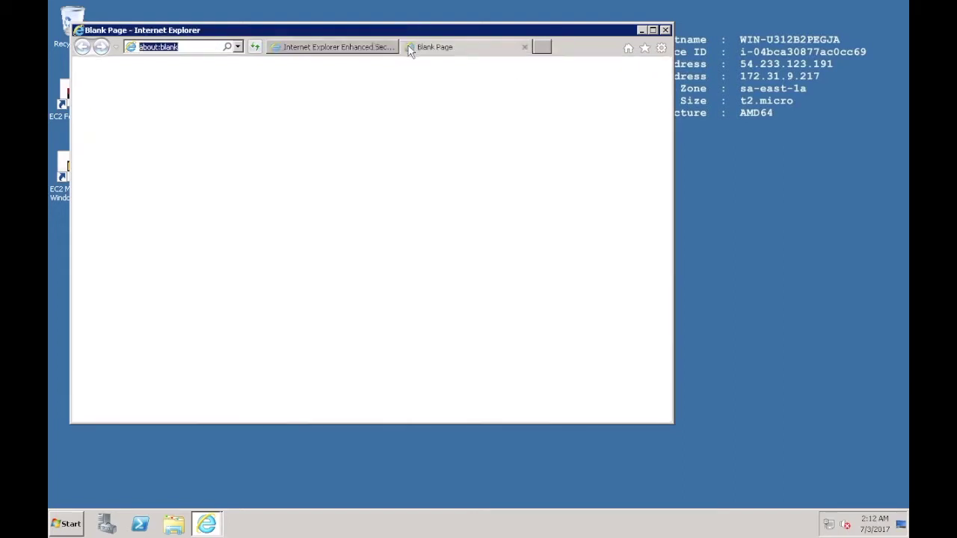
{"action": "left_click", "coordinate": [629, 49]}
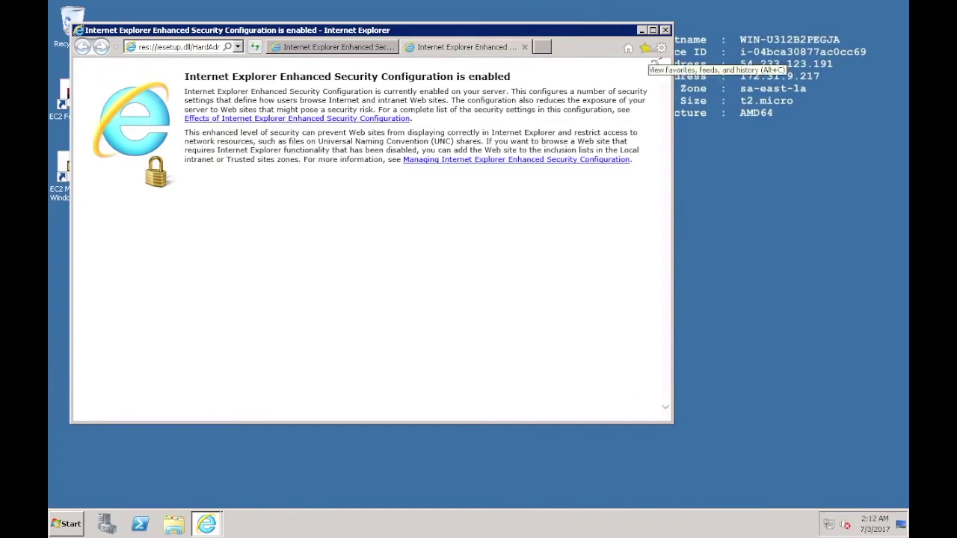
{"action": "left_click", "coordinate": [661, 48]}
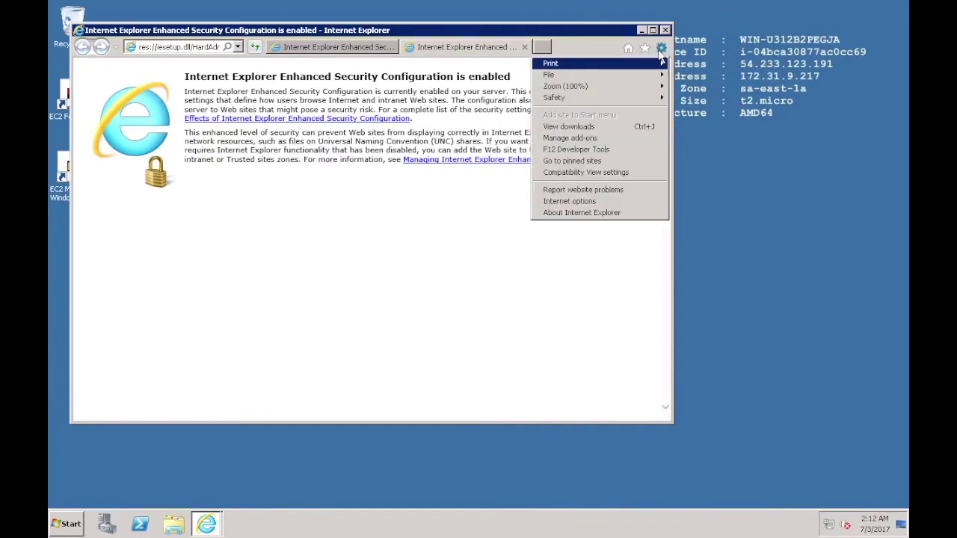
Step: Turn off Protected Mode for the Internet zone in Internet Options security settings
{"action": "left_click", "coordinate": [583, 202]}
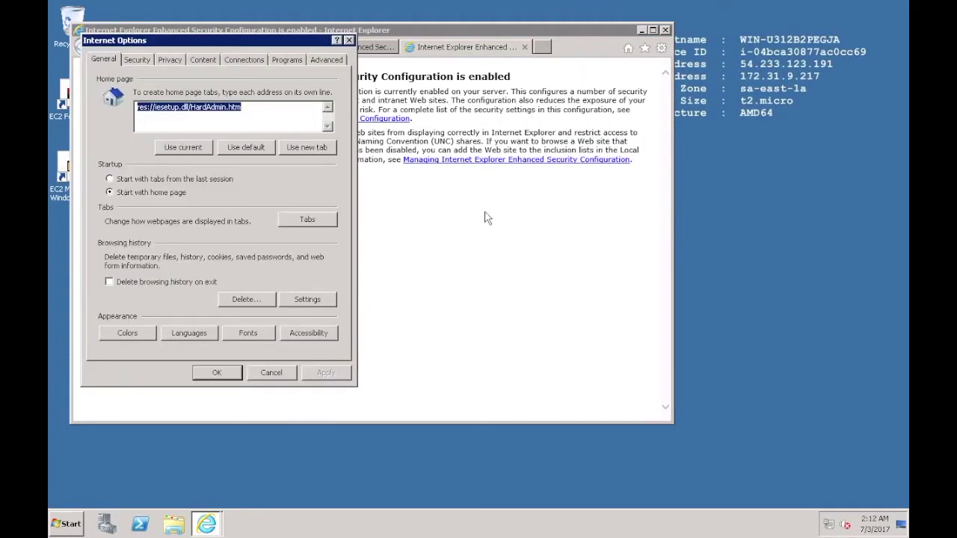
{"action": "left_click", "coordinate": [145, 66]}
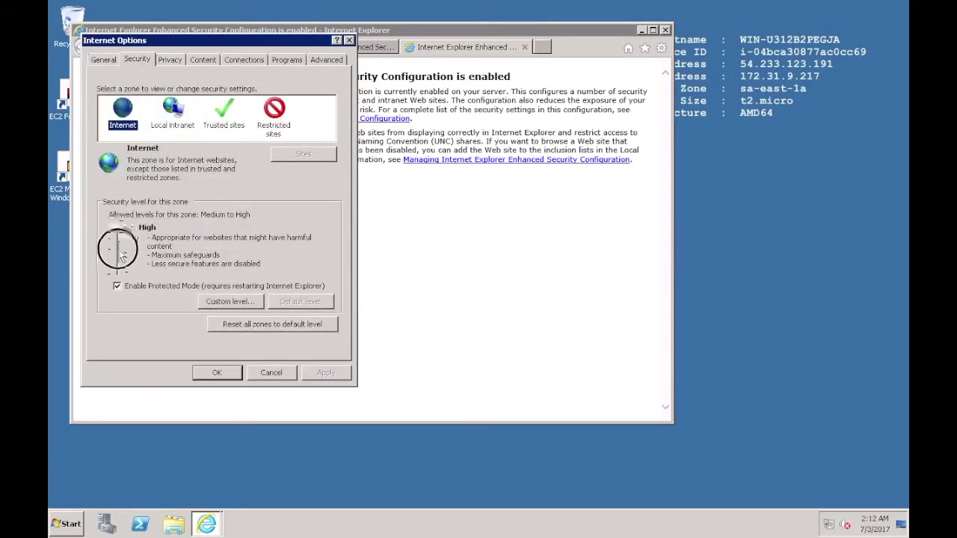
{"action": "left_click", "coordinate": [117, 286]}
{"action": "left_click_drag", "start_coordinate": [118, 229], "coordinate": [118, 228]}
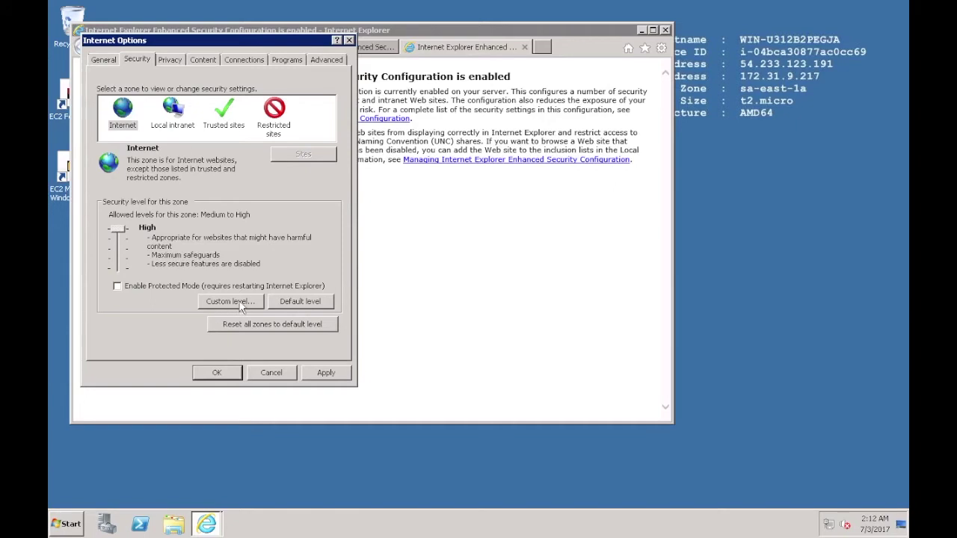
Step: Enable File download in the Internet zone's custom level and apply the changes
{"action": "left_click", "coordinate": [239, 302]}
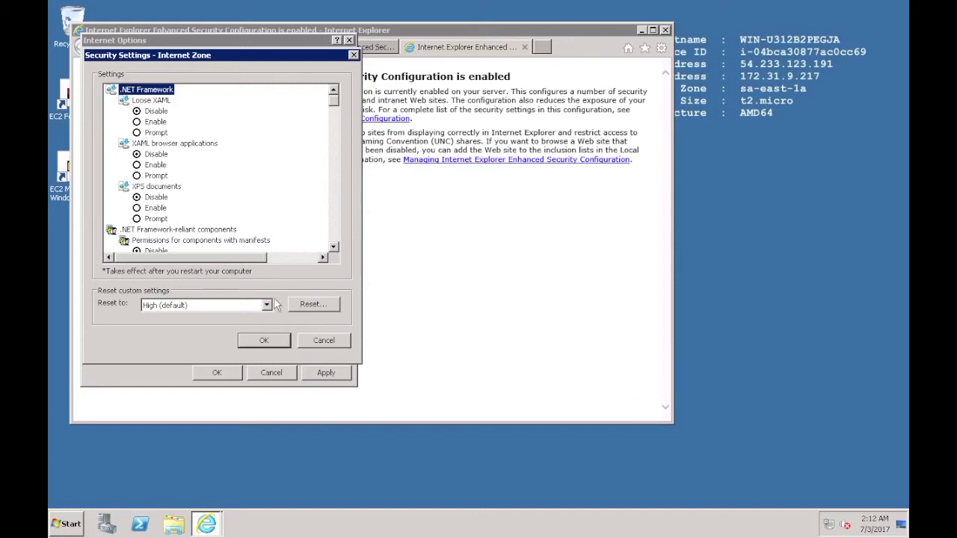
{"action": "left_click", "coordinate": [336, 238]}
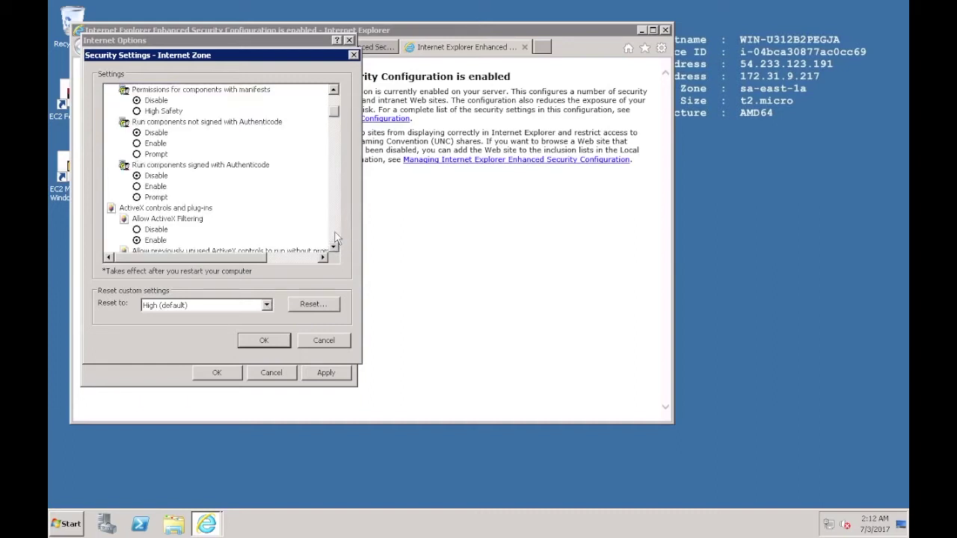
{"action": "left_click", "coordinate": [336, 238]}
{"action": "left_click", "coordinate": [336, 238]}
{"action": "left_click", "coordinate": [336, 238]}
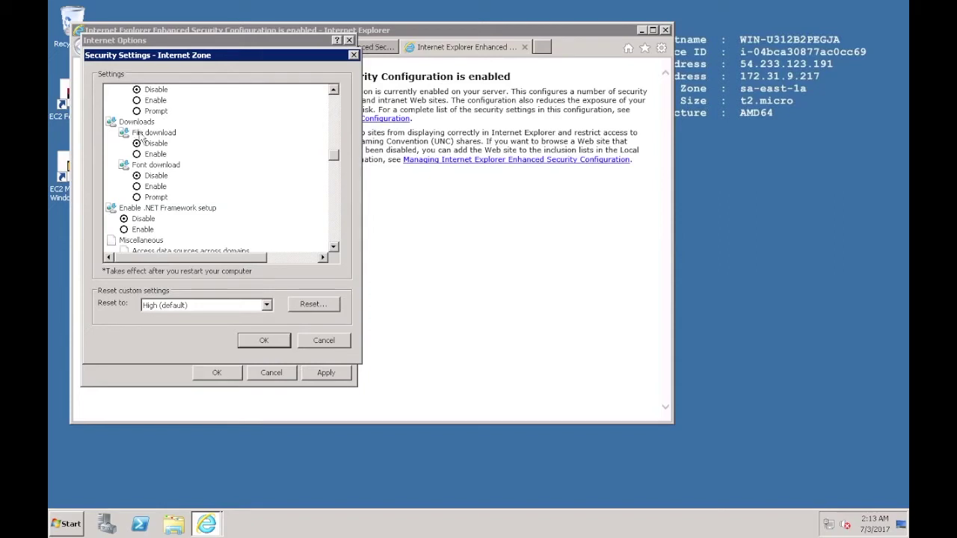
{"action": "left_click", "coordinate": [139, 154]}
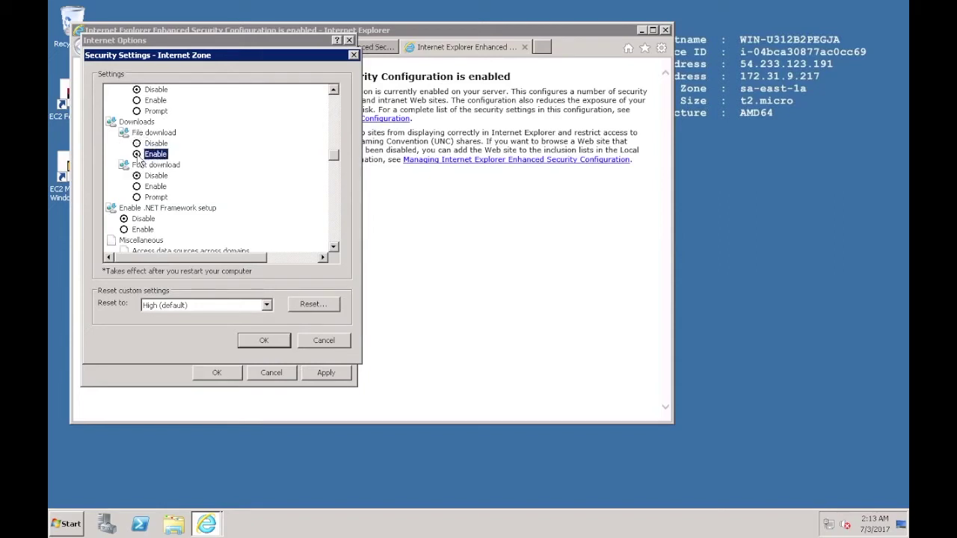
{"action": "left_click", "coordinate": [334, 106]}
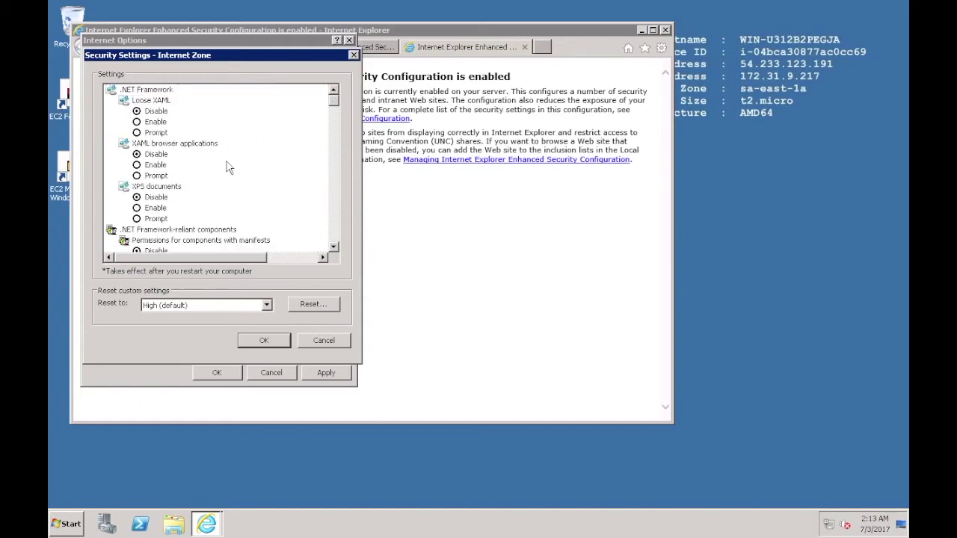
{"action": "left_click", "coordinate": [259, 340]}
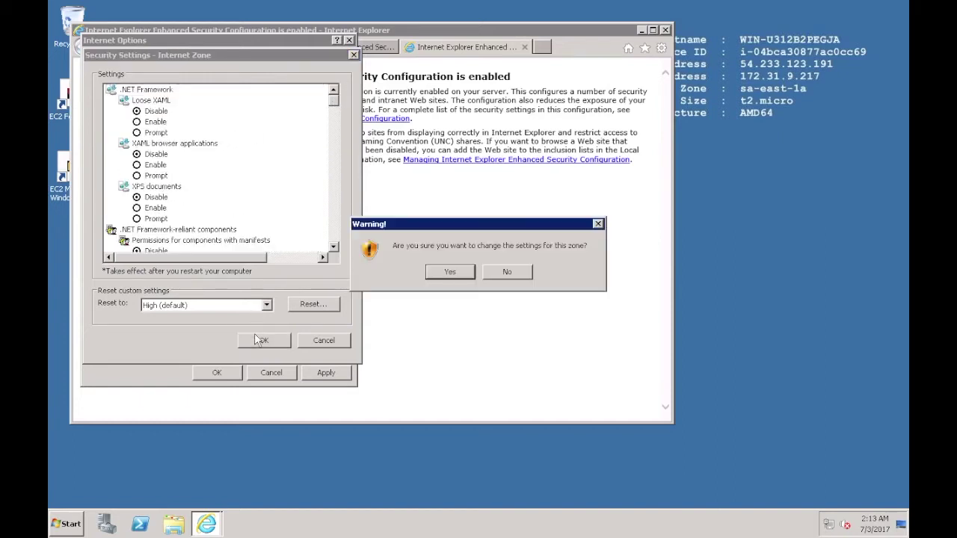
{"action": "left_click", "coordinate": [442, 273]}
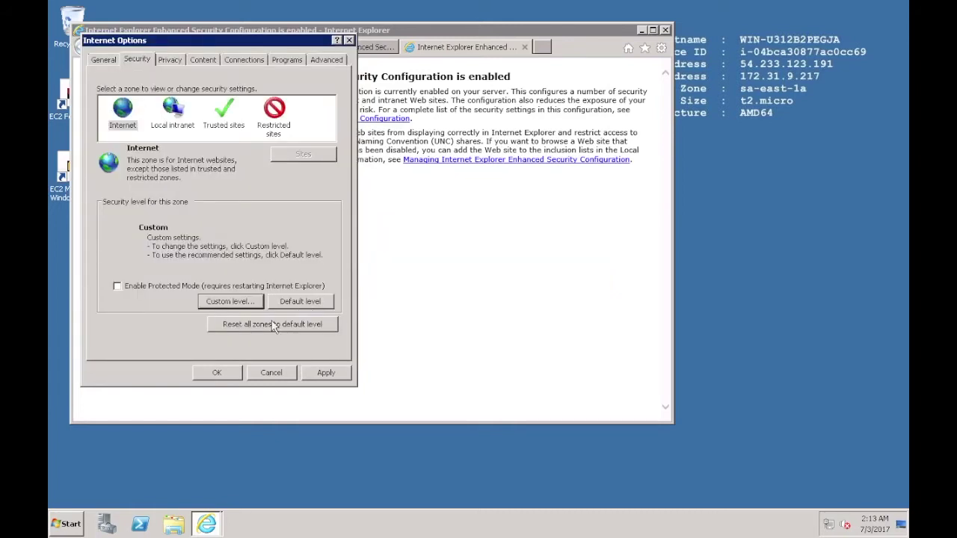
{"action": "left_click", "coordinate": [321, 374]}
{"action": "left_click", "coordinate": [521, 263]}
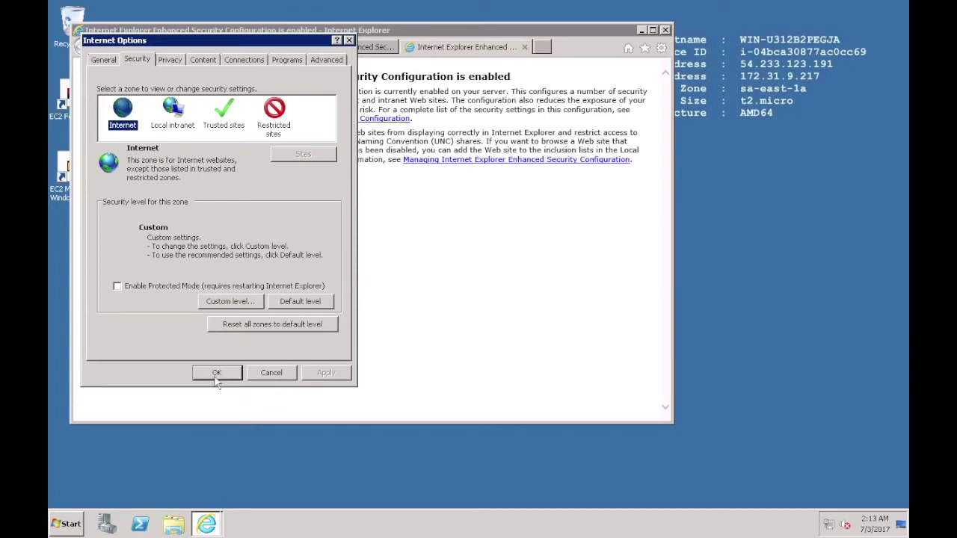
{"action": "left_click", "coordinate": [217, 373]}
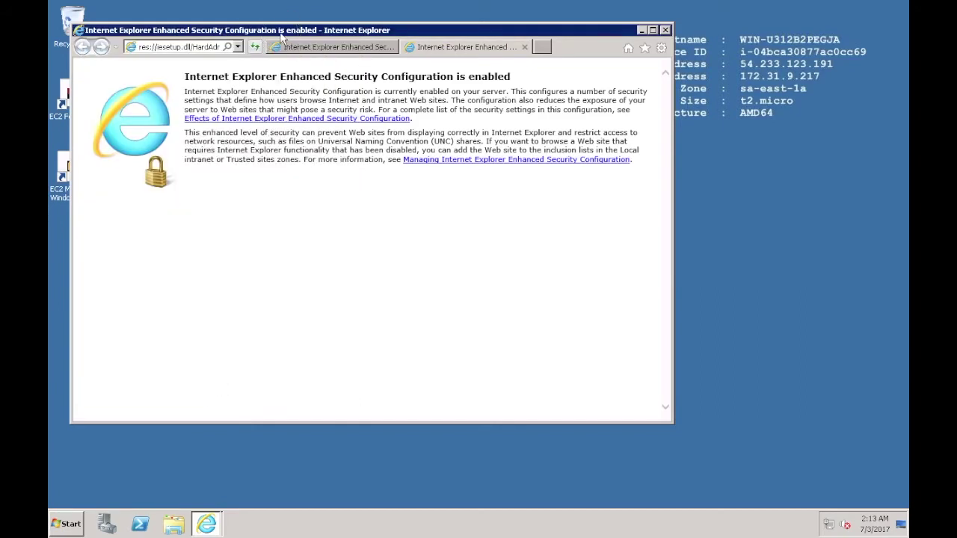
{"action": "double_click", "coordinate": [282, 31]}
{"action": "left_click", "coordinate": [254, 23]}
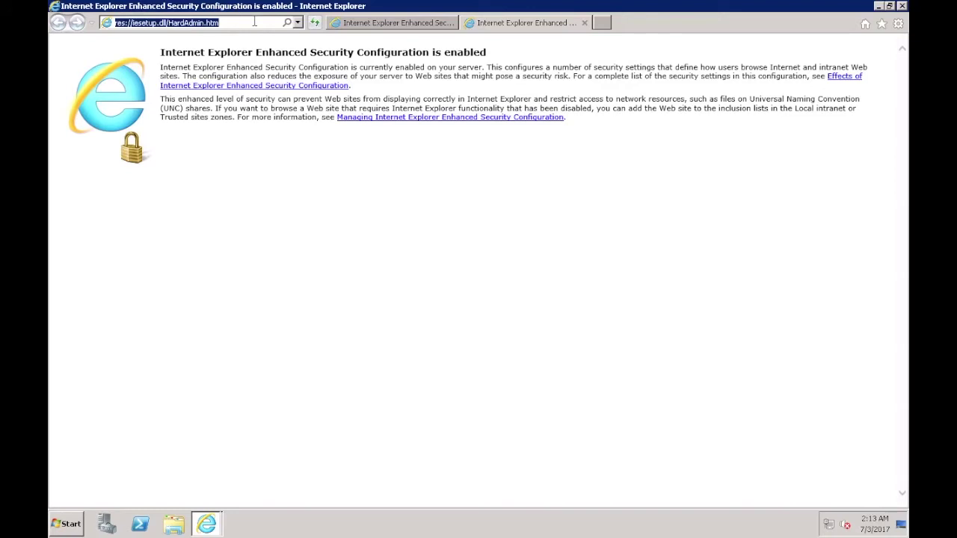
{"action": "type", "text": "w"}
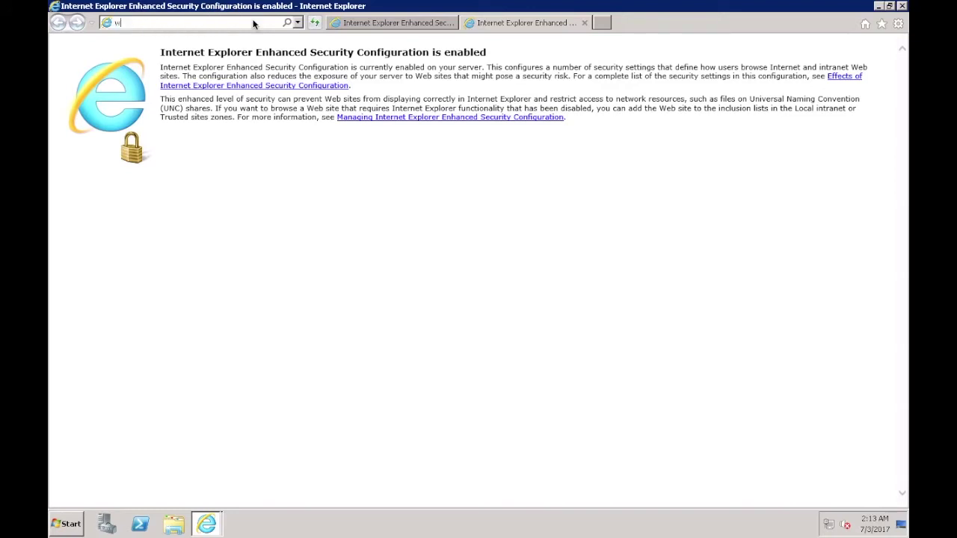
{"action": "type", "text": "ww"}
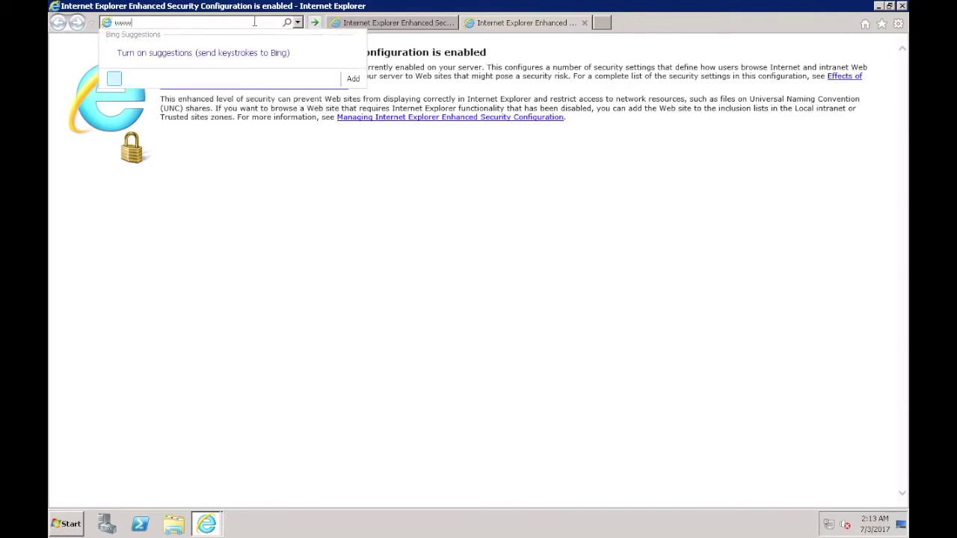
{"action": "type", "text": ".goog"}
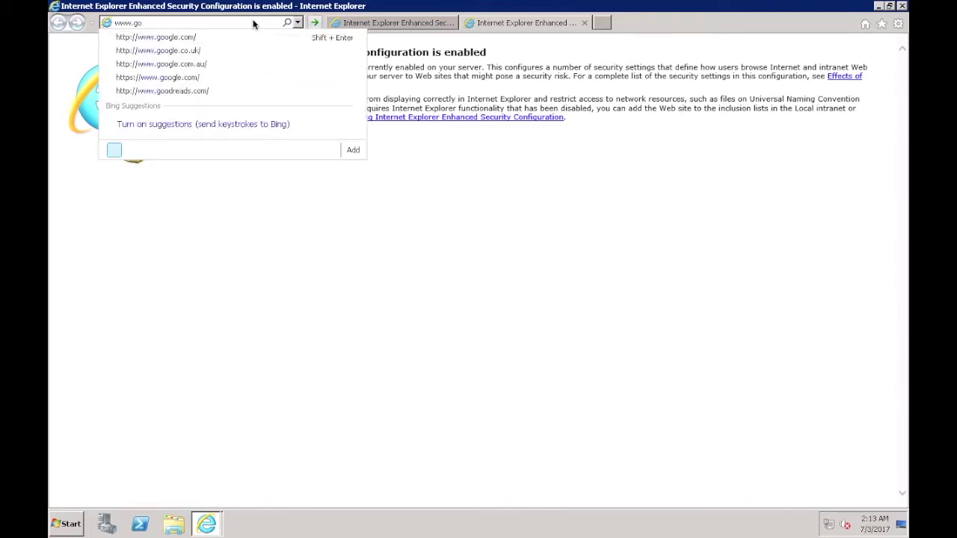
{"action": "key", "text": "Down"}
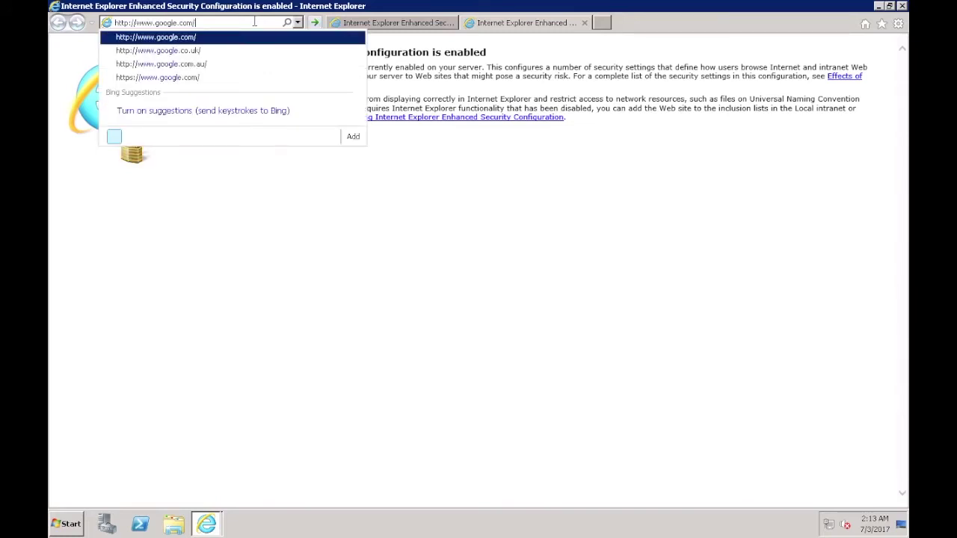
{"action": "key", "text": "Return"}
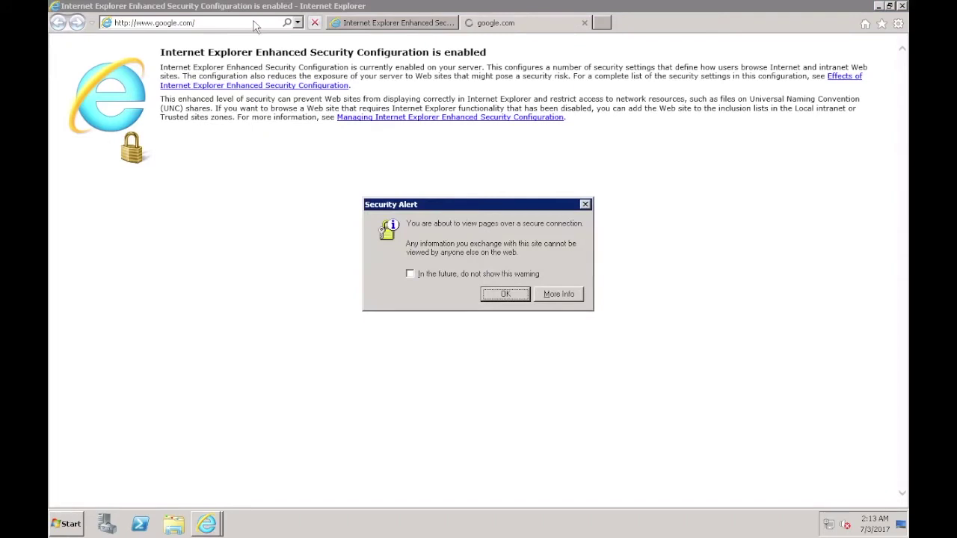
{"action": "left_click", "coordinate": [490, 295]}
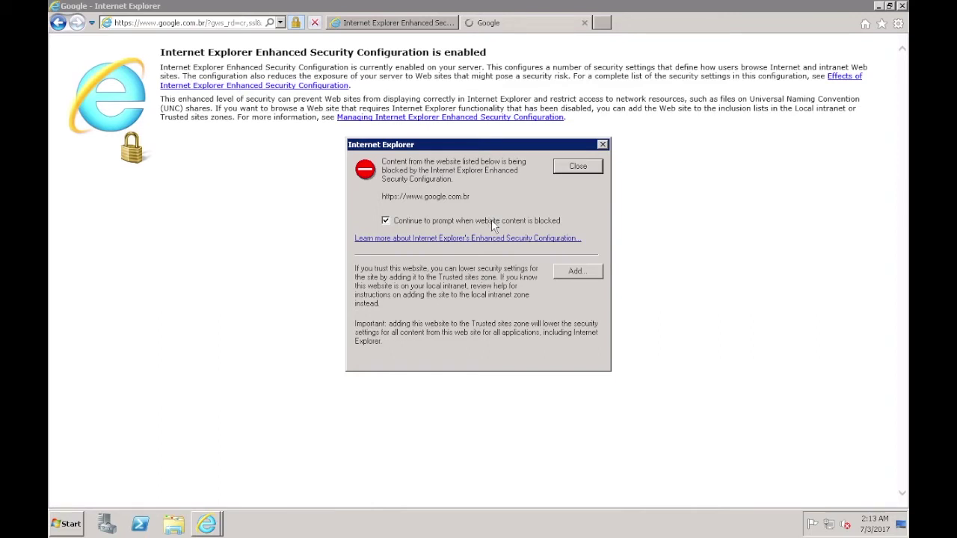
Step: Add google.com.br and gstatic.com to the trusted sites, dismissing the blocked-content warnings
{"action": "left_click", "coordinate": [579, 277]}
{"action": "left_click", "coordinate": [570, 236]}
{"action": "left_click", "coordinate": [576, 355]}
{"action": "left_click", "coordinate": [566, 171]}
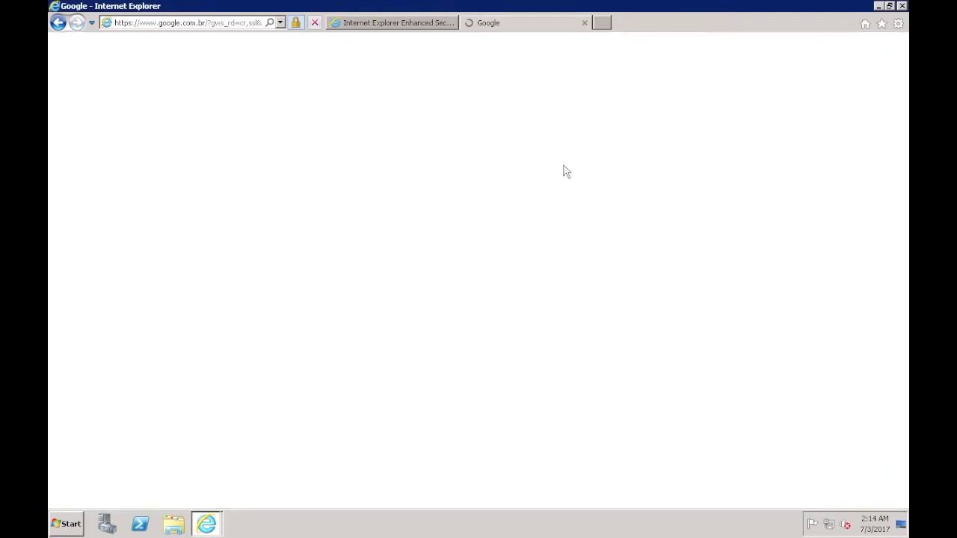
{"action": "left_click", "coordinate": [576, 273]}
{"action": "left_click", "coordinate": [572, 236]}
{"action": "left_click", "coordinate": [571, 356]}
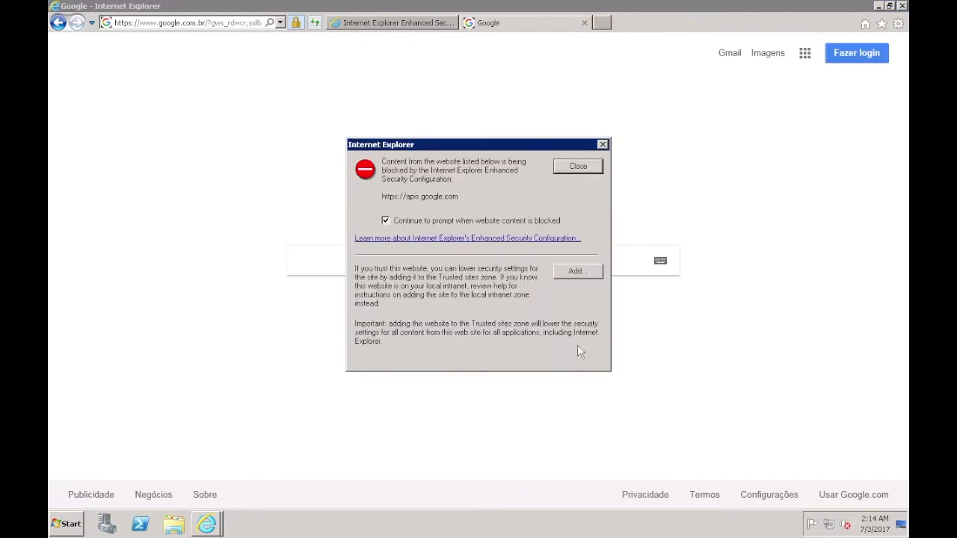
{"action": "left_click", "coordinate": [571, 169]}
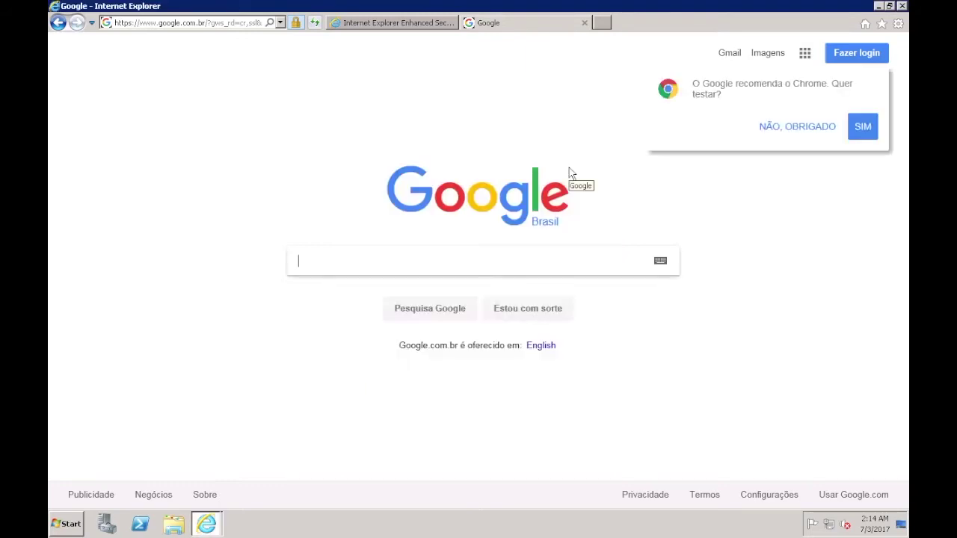
Step: Search Google for 'mozila firefox'
{"action": "type", "text": "mozi"}
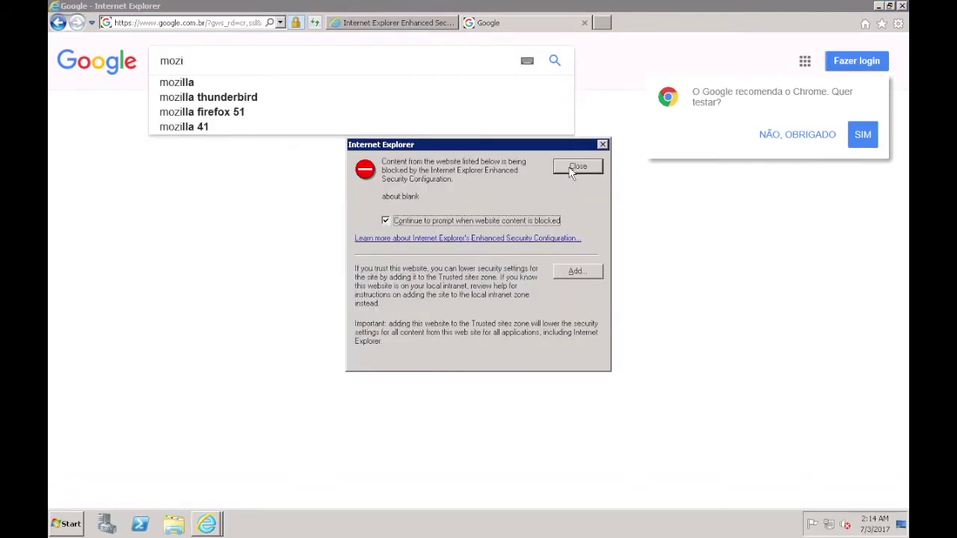
{"action": "left_click", "coordinate": [572, 169]}
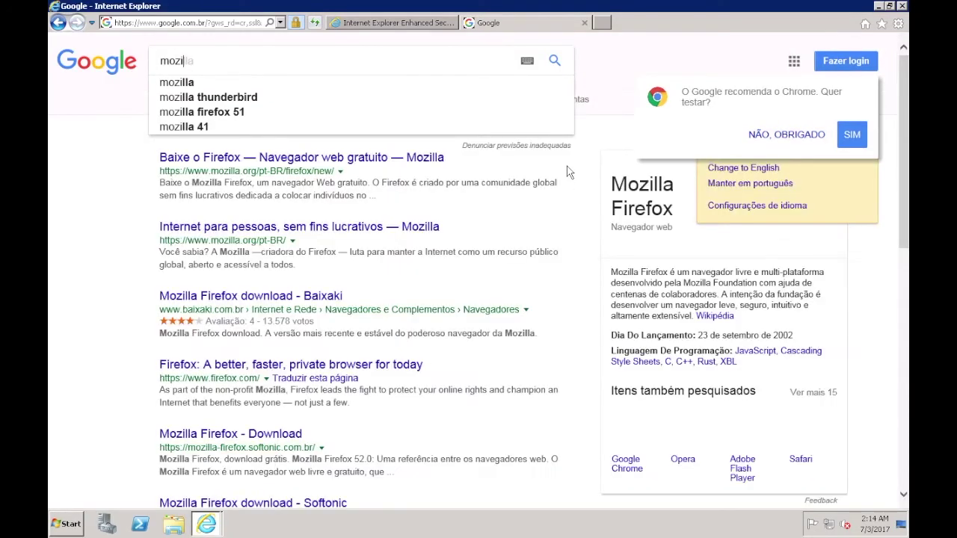
{"action": "type", "text": "l"}
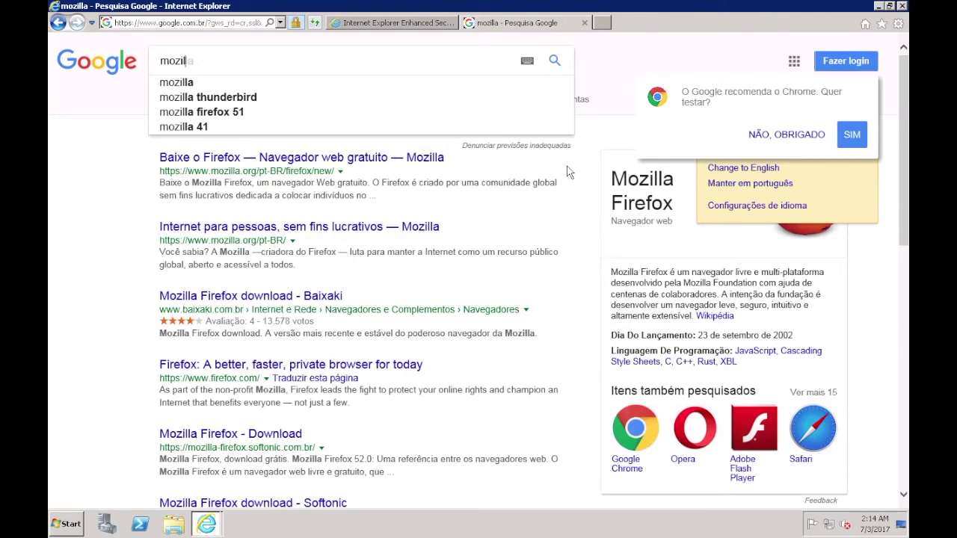
{"action": "type", "text": "a fire"}
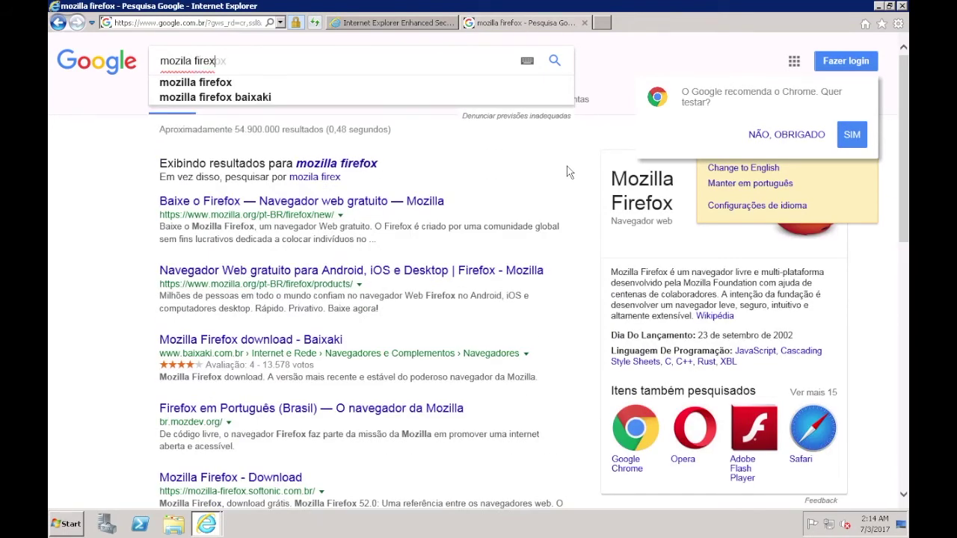
{"action": "type", "text": "fox"}
{"action": "key", "text": "Return"}
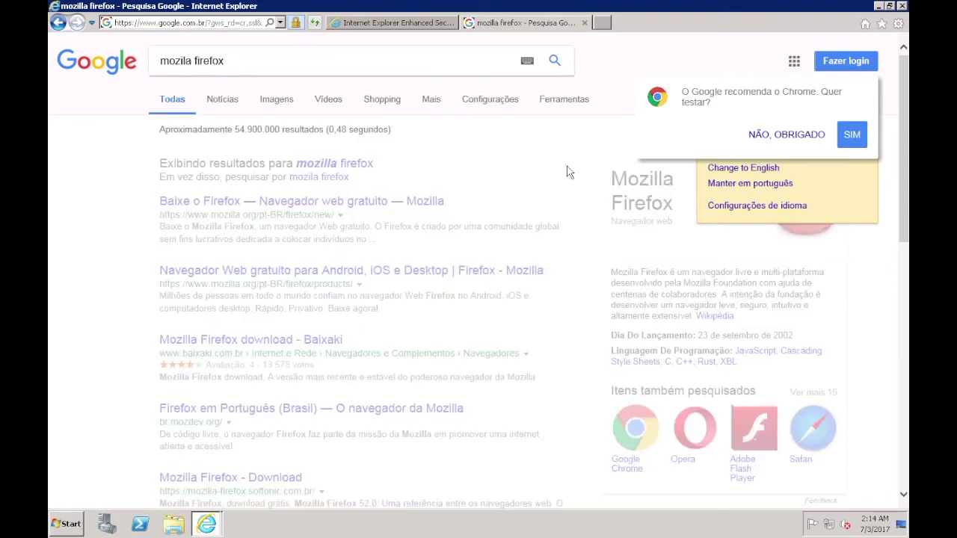
Step: Open the Baixe o Firefox result and add mozilla.org to the trusted sites
{"action": "left_click", "coordinate": [323, 211]}
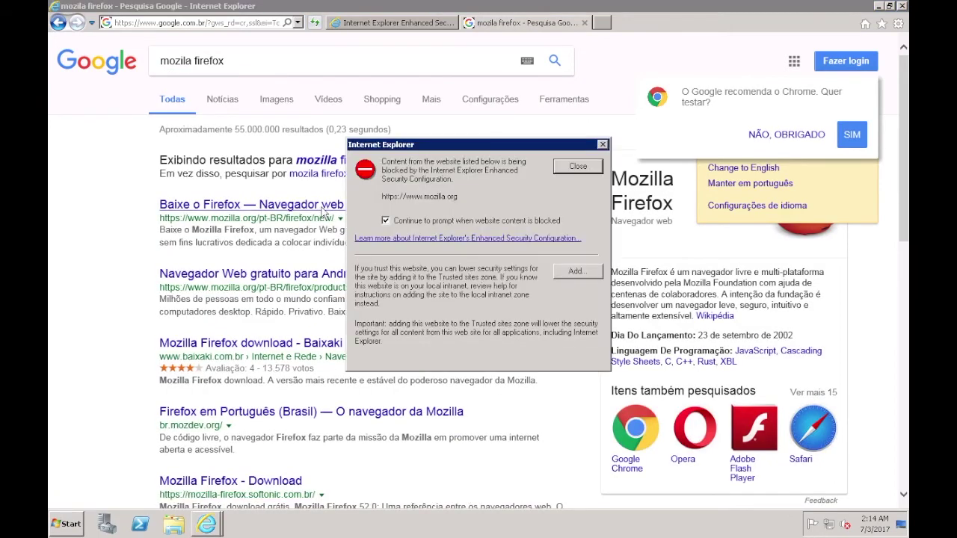
{"action": "left_click", "coordinate": [576, 273]}
{"action": "left_click", "coordinate": [569, 235]}
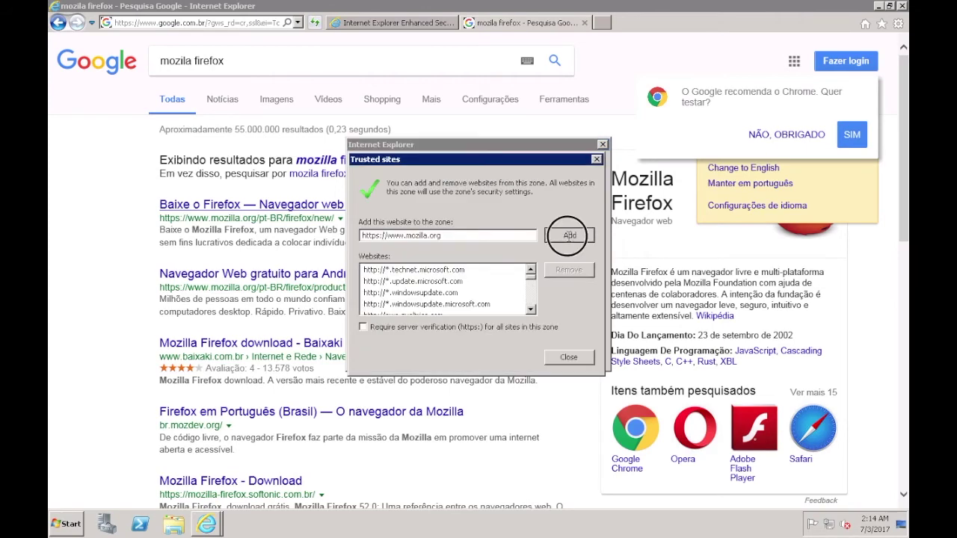
{"action": "left_click", "coordinate": [568, 357]}
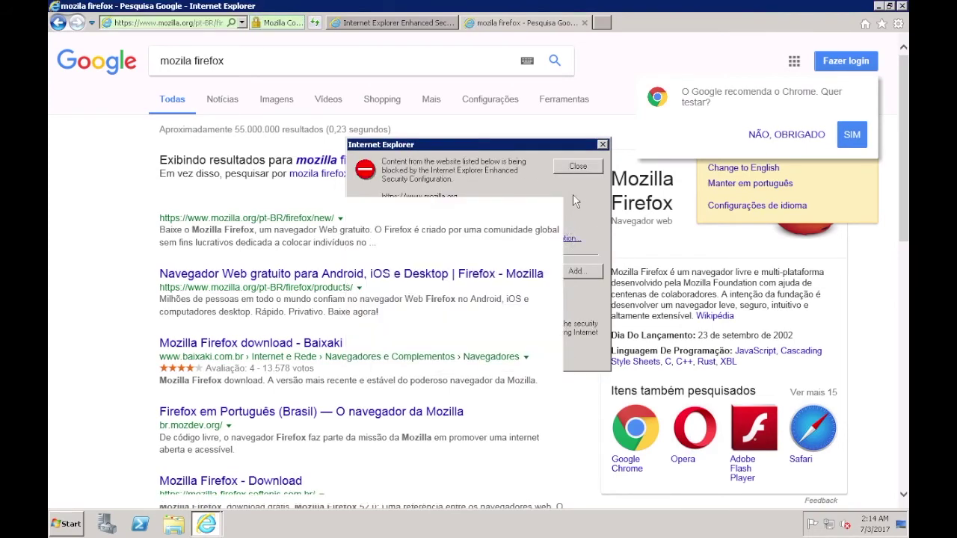
{"action": "left_click", "coordinate": [577, 169]}
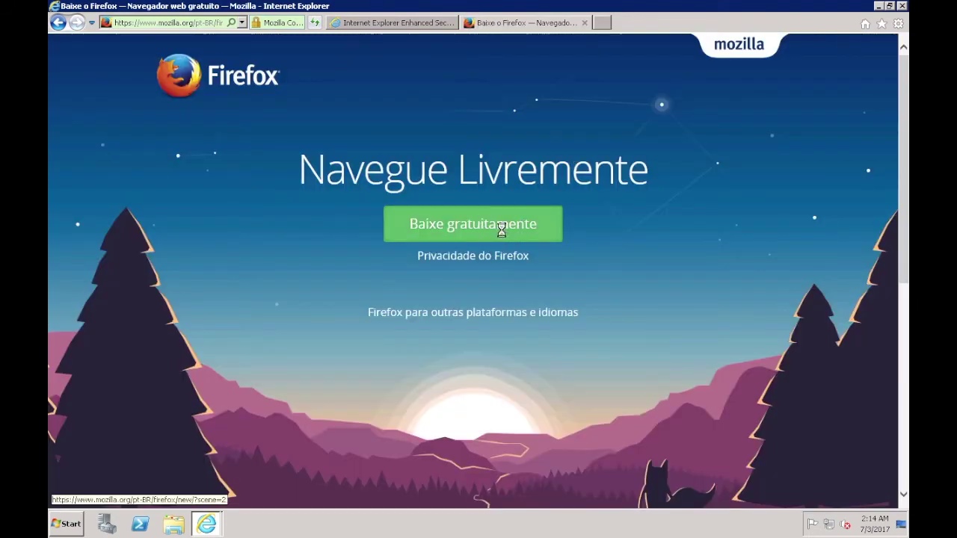
Step: Click Baixe gratuitamente, trust googletagmanager and dismiss the google-analytics warning
{"action": "left_click", "coordinate": [506, 241]}
{"action": "left_click", "coordinate": [564, 272]}
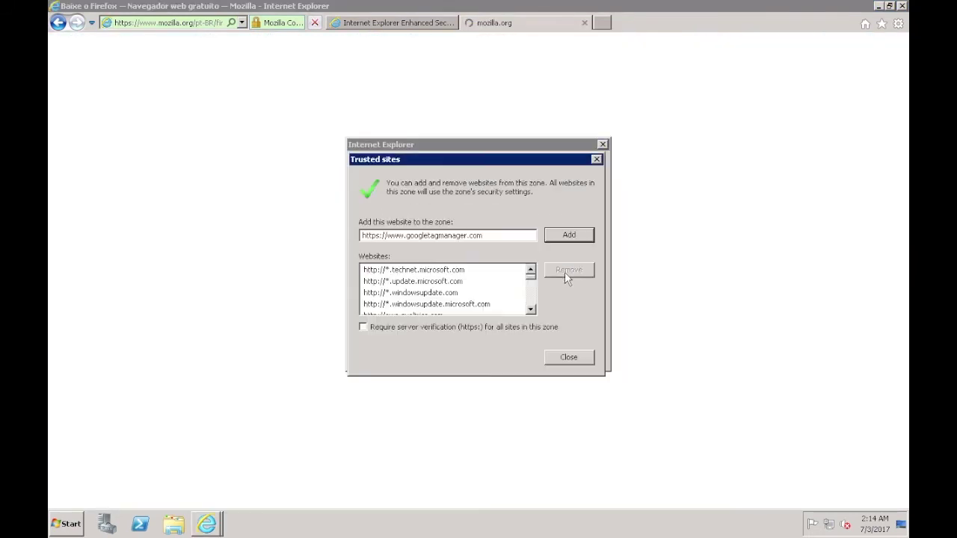
{"action": "left_click", "coordinate": [565, 236]}
{"action": "left_click", "coordinate": [569, 356]}
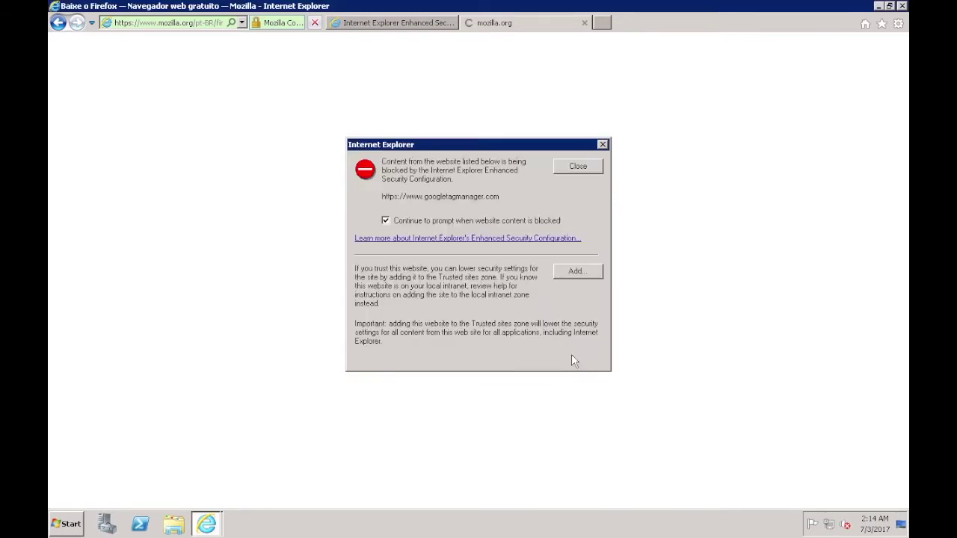
{"action": "left_click", "coordinate": [577, 166]}
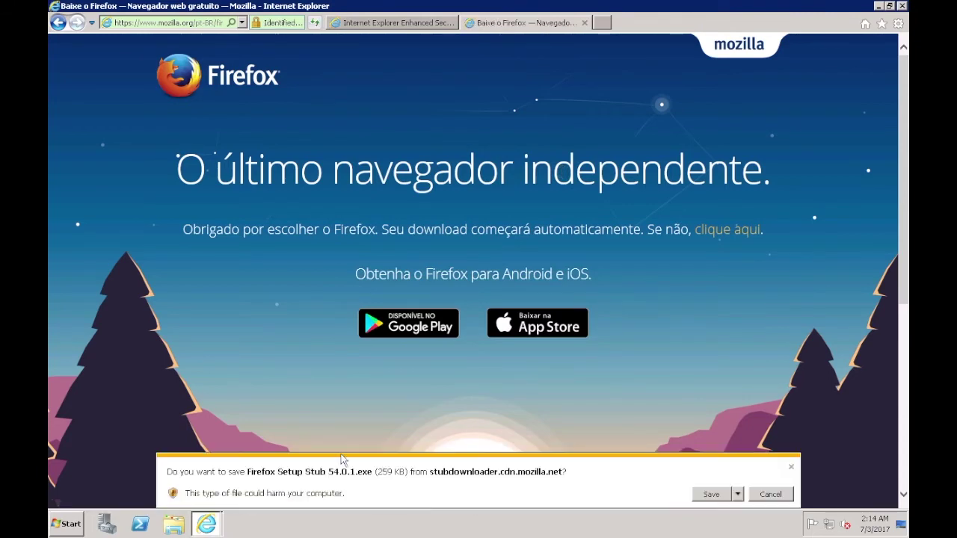
Step: Save the Firefox setup file, open its folder, and close Internet Explorer with all tabs
{"action": "left_click", "coordinate": [709, 495]}
{"action": "left_click", "coordinate": [677, 496]}
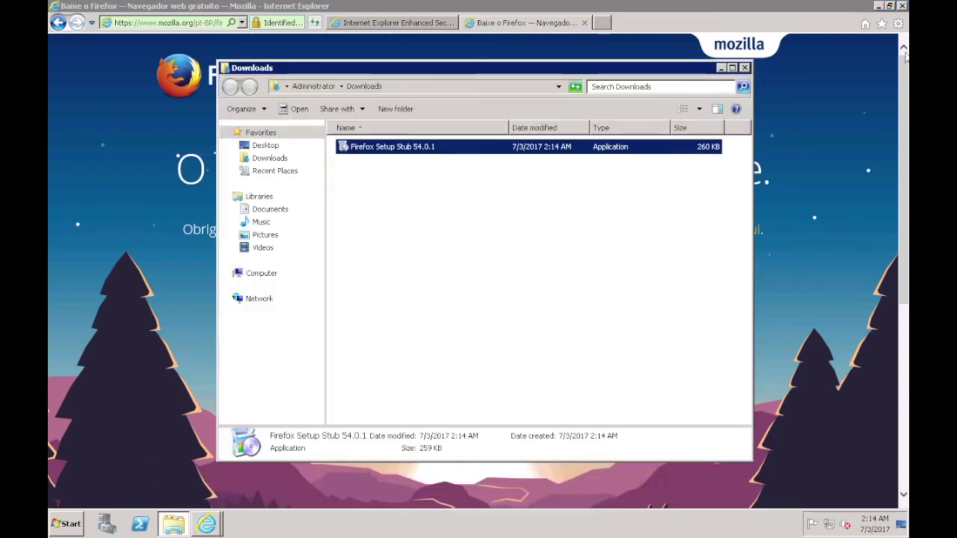
{"action": "left_click", "coordinate": [901, 6]}
{"action": "left_click", "coordinate": [490, 262]}
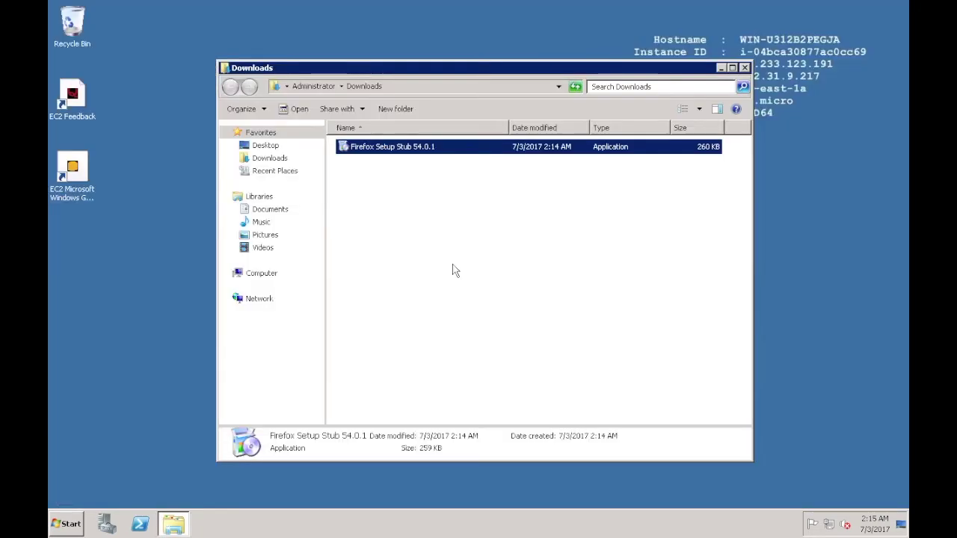
Step: Open Firefox Setup Stub 54.0.1 from Downloads and allow it to run
{"action": "left_click", "coordinate": [386, 147]}
{"action": "right_click", "coordinate": [386, 150]}
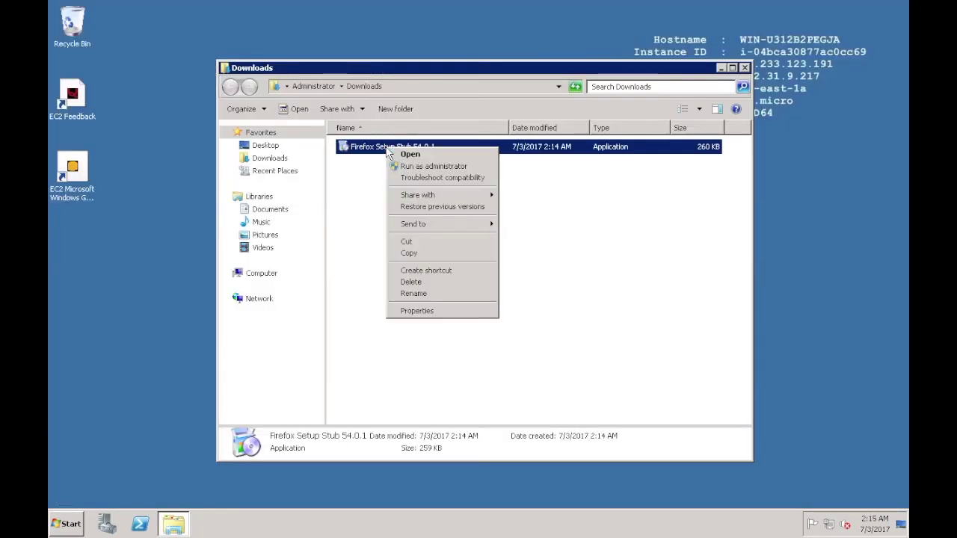
{"action": "left_click", "coordinate": [406, 156]}
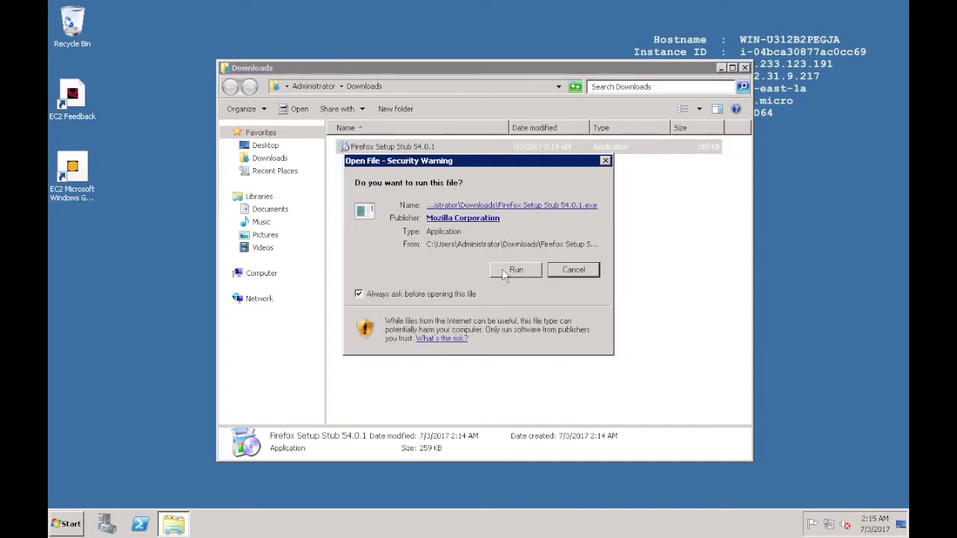
{"action": "left_click", "coordinate": [503, 271]}
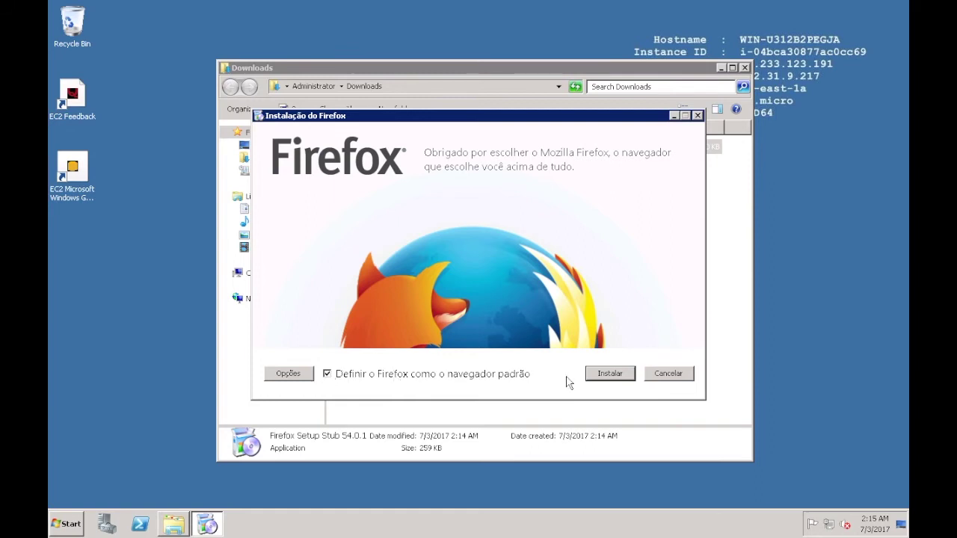
Step: Install Firefox and choose 'Não importar nada' in the import wizard
{"action": "left_click", "coordinate": [618, 377]}
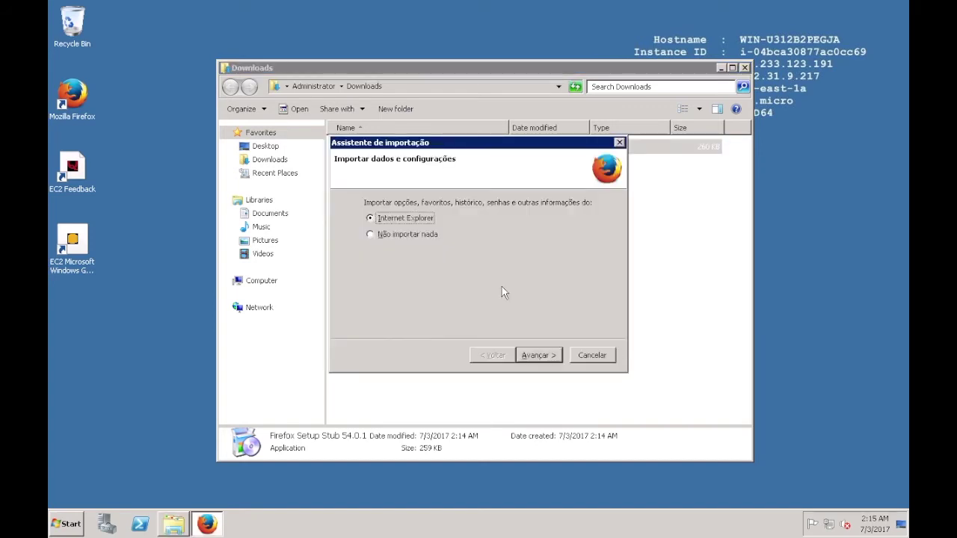
{"action": "left_click", "coordinate": [433, 235]}
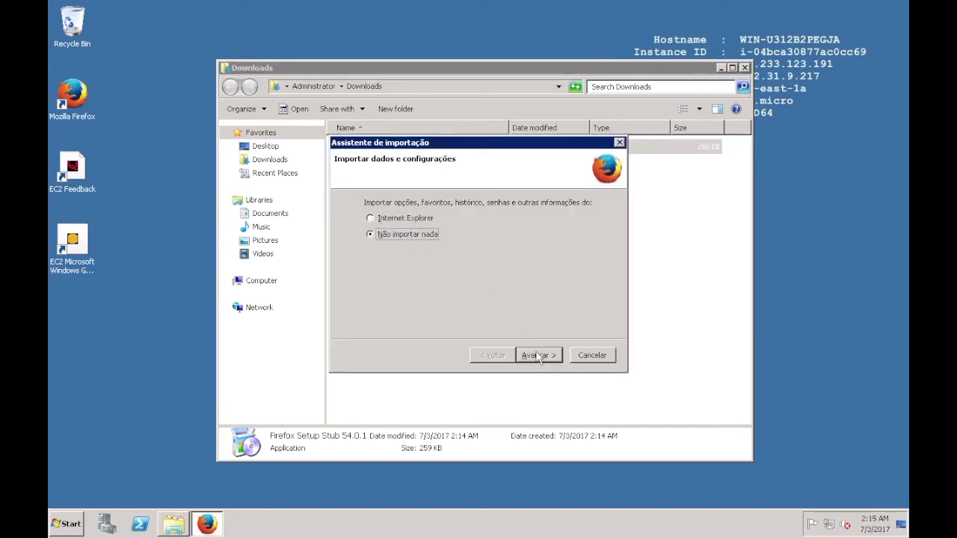
{"action": "left_click", "coordinate": [538, 356]}
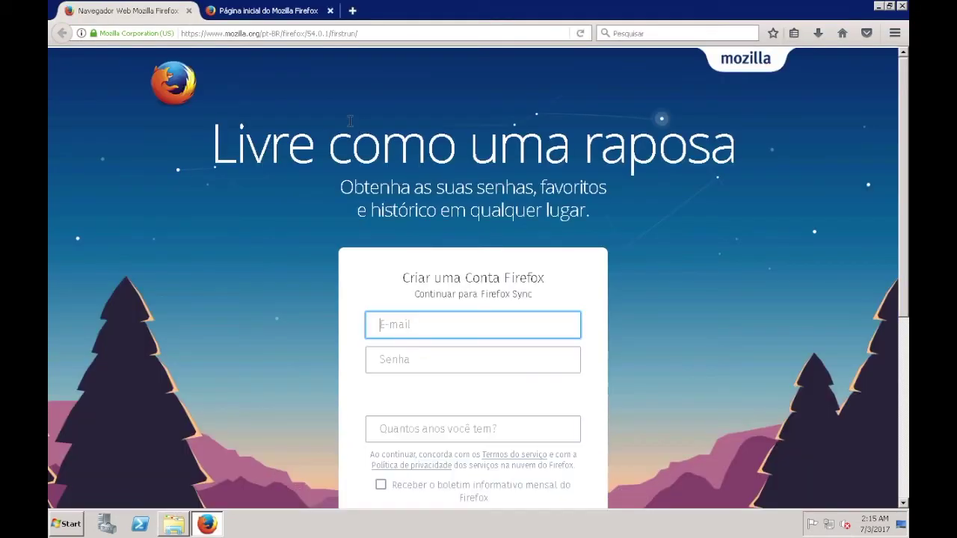
{"action": "left_click", "coordinate": [422, 33]}
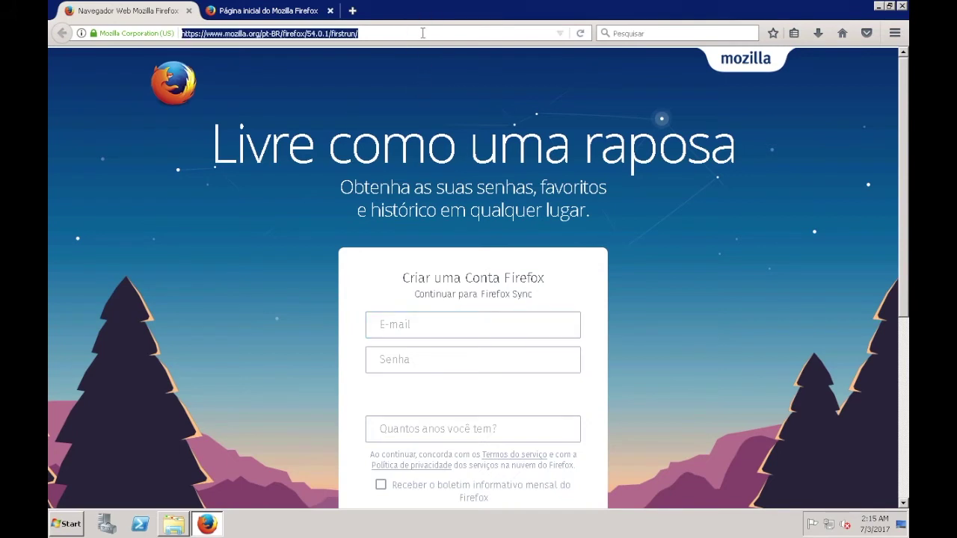
{"action": "type", "text": "www.m"}
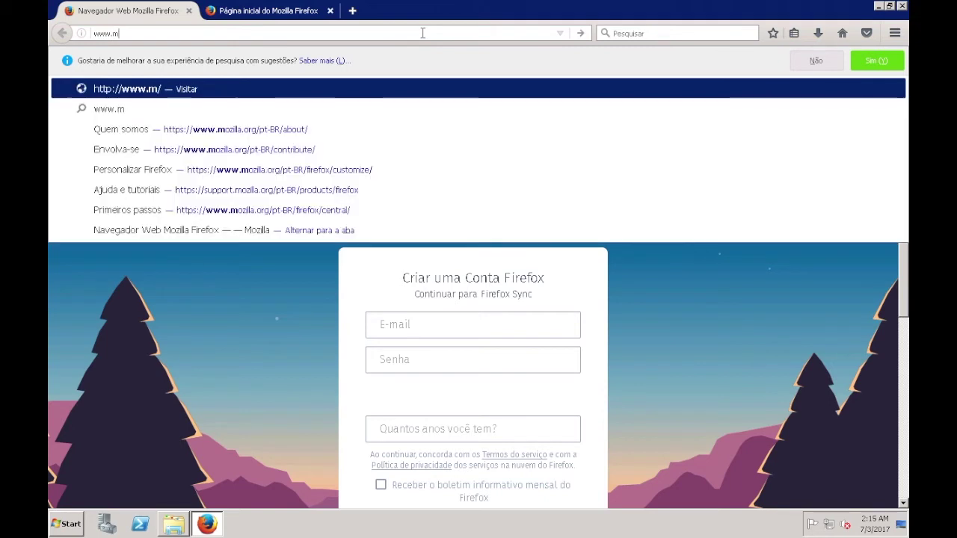
{"action": "type", "text": "odalm"}
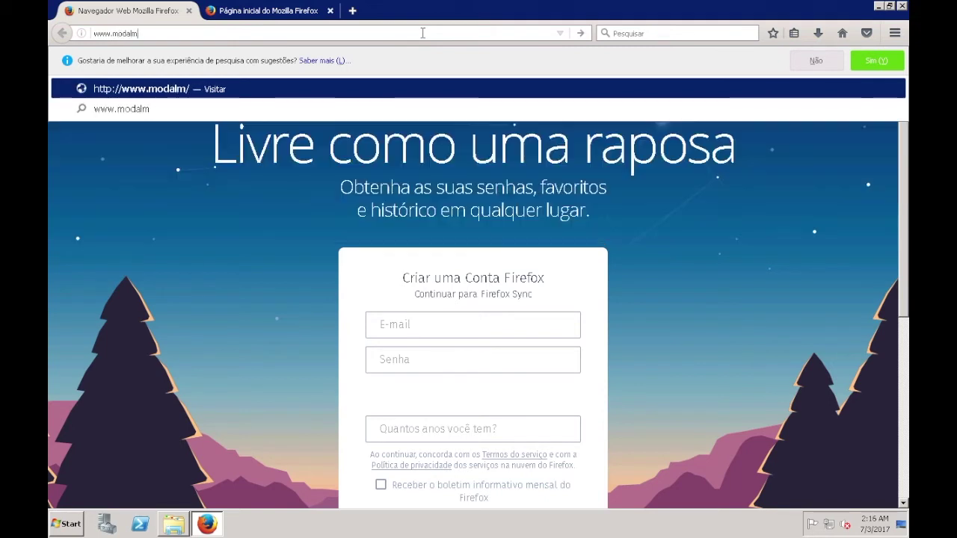
{"action": "type", "text": "ais.com.br"}
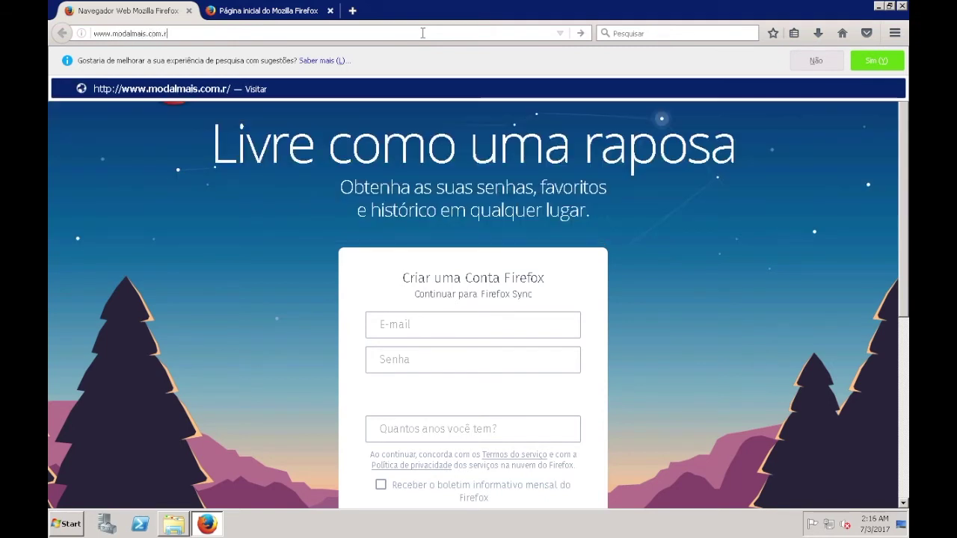
{"action": "key", "text": "Return"}
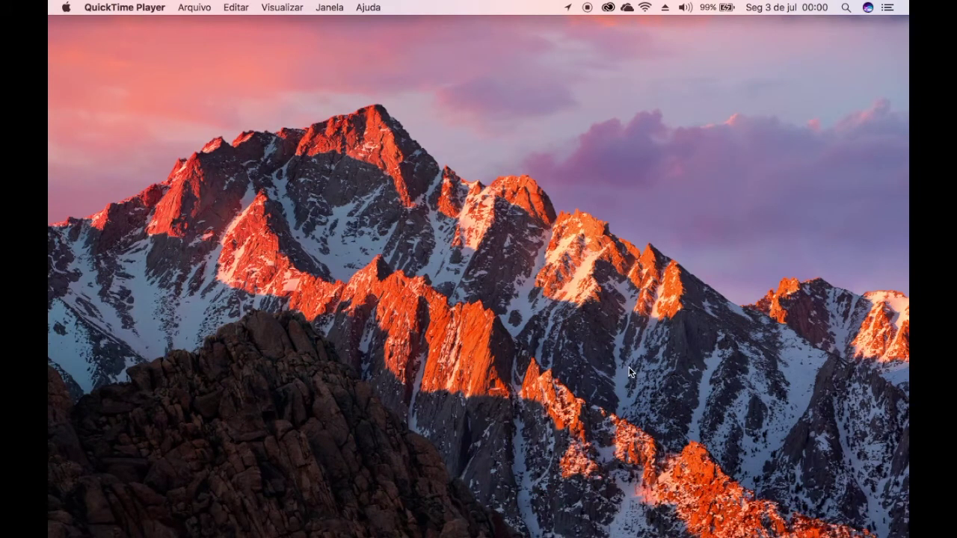
Step: Use Mission Control to switch to the Microsoft Remote Desktop space with the remote Windows desktop
{"action": "key", "text": "ctrl+Up"}
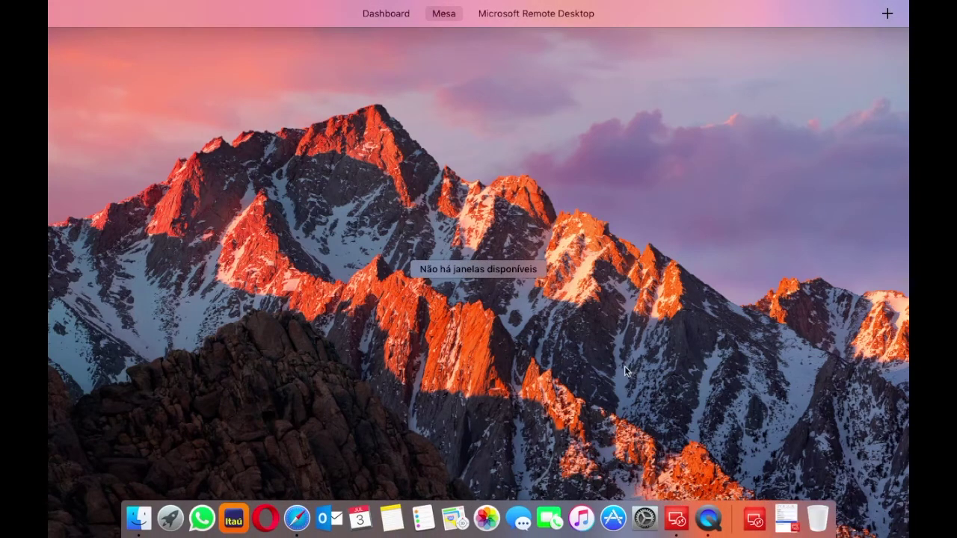
{"action": "mouse_move", "coordinate": [544, 5]}
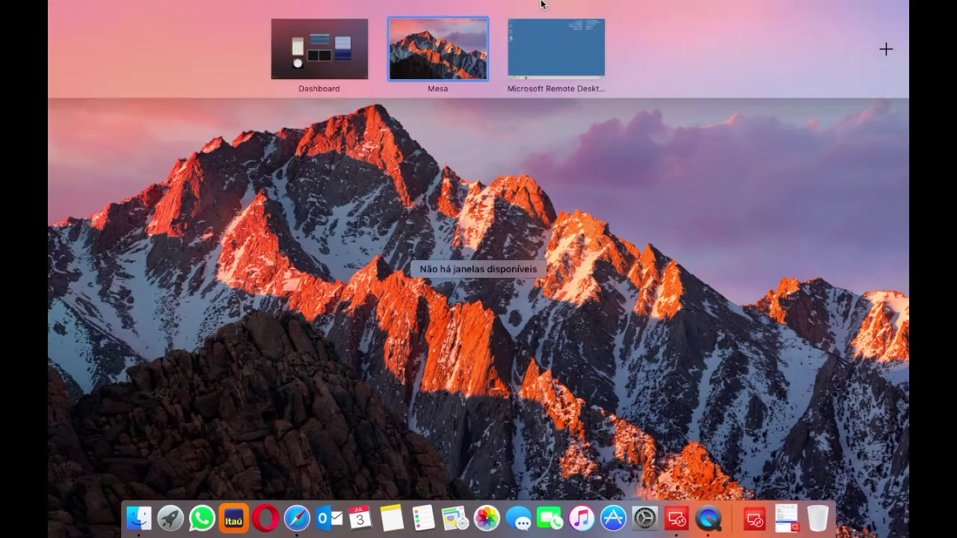
{"action": "left_click", "coordinate": [554, 51]}
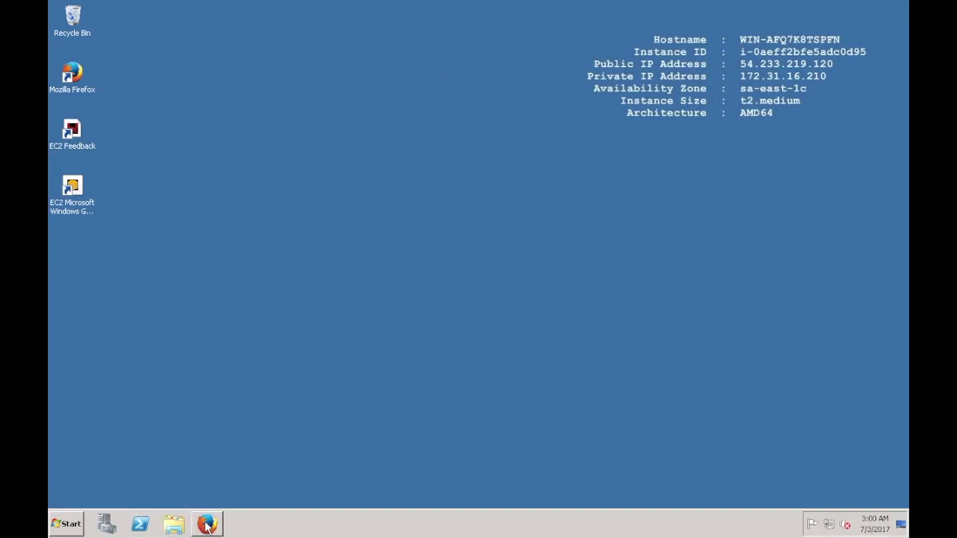
Step: Restore the EC2 console, select the t2.micro instance and open its Connect To Your Instance dialog
{"action": "mouse_move", "coordinate": [208, 526]}
{"action": "left_click", "coordinate": [208, 524]}
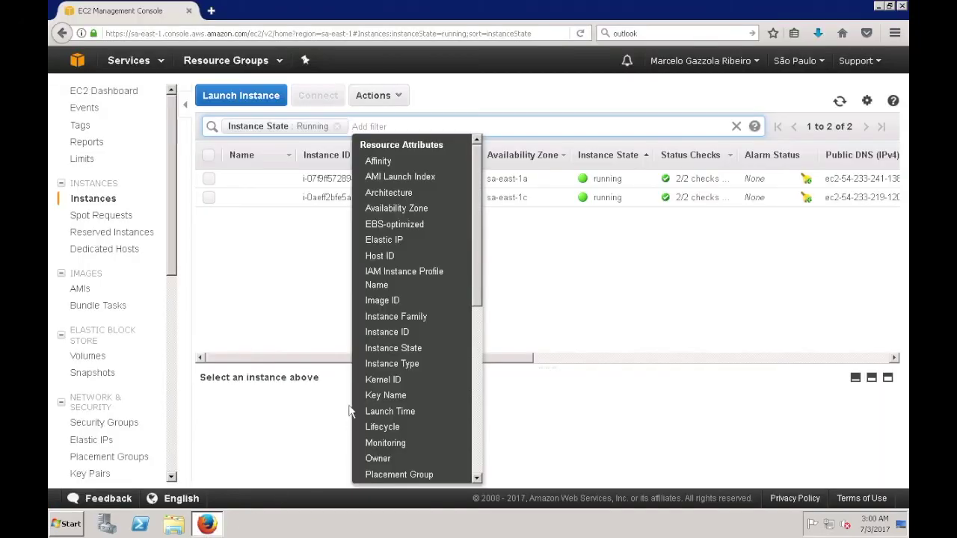
{"action": "left_click", "coordinate": [317, 278]}
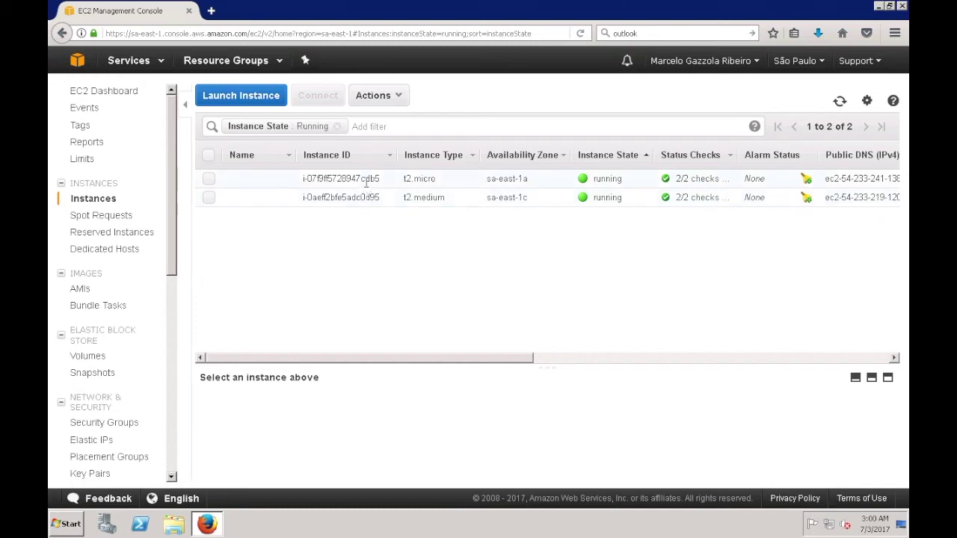
{"action": "left_click_drag", "start_coordinate": [333, 179], "coordinate": [429, 181]}
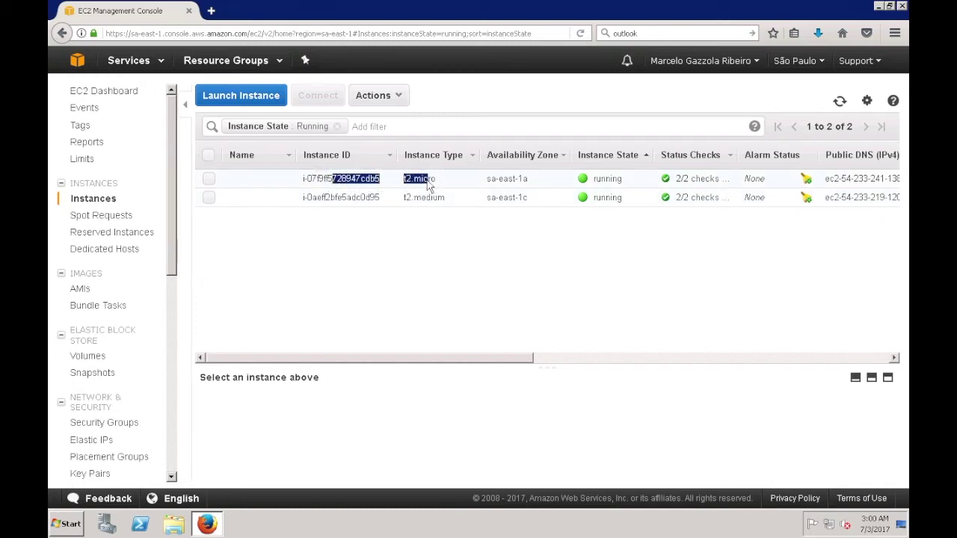
{"action": "left_click", "coordinate": [429, 179]}
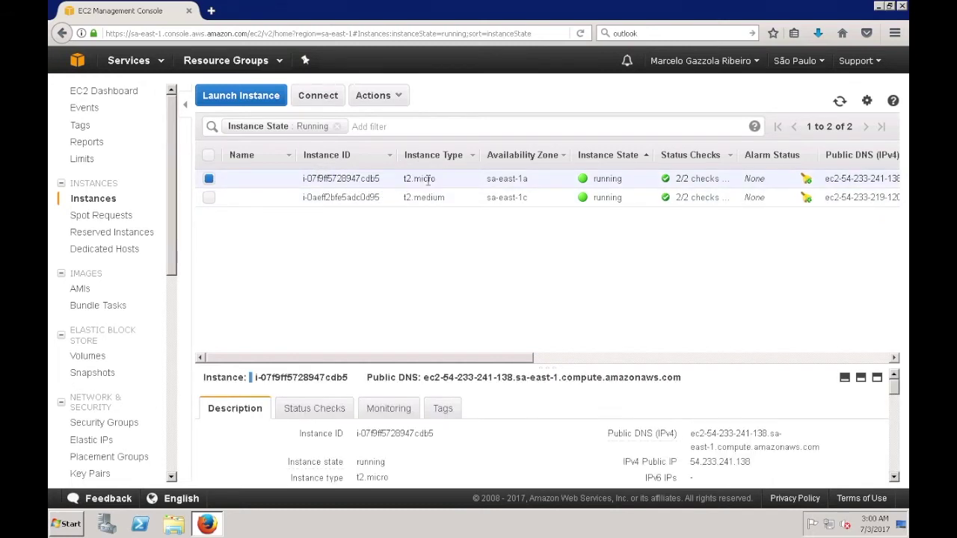
{"action": "left_click", "coordinate": [206, 529]}
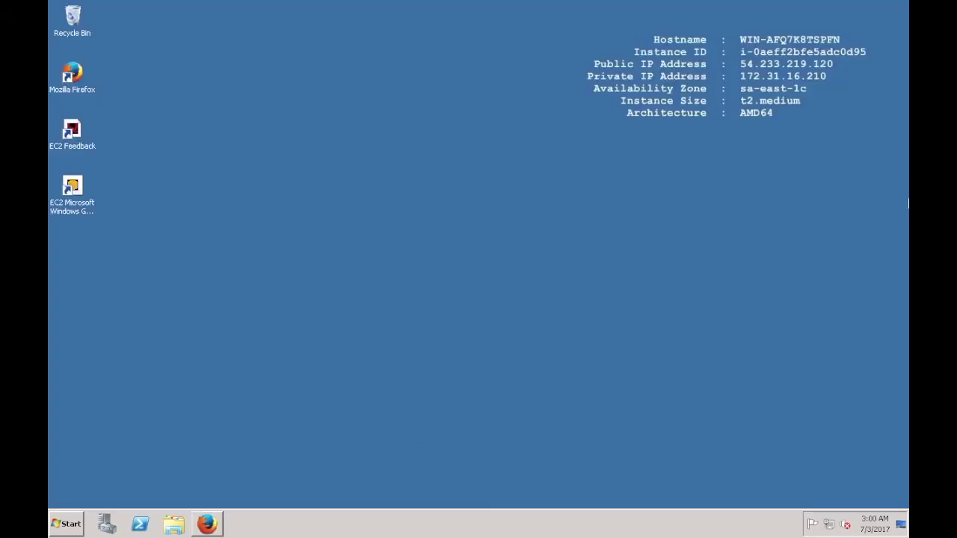
{"action": "left_click", "coordinate": [206, 528]}
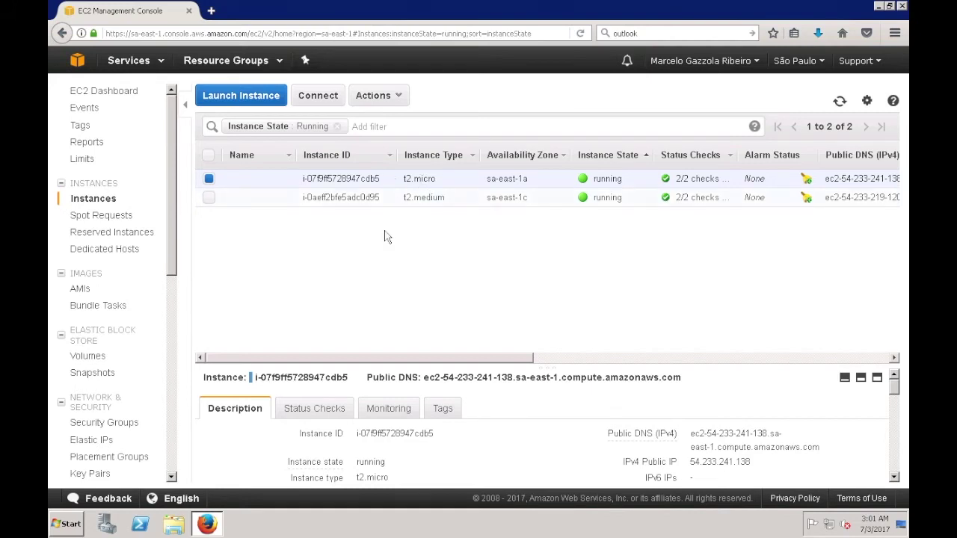
{"action": "left_click", "coordinate": [210, 181]}
{"action": "left_click", "coordinate": [209, 180]}
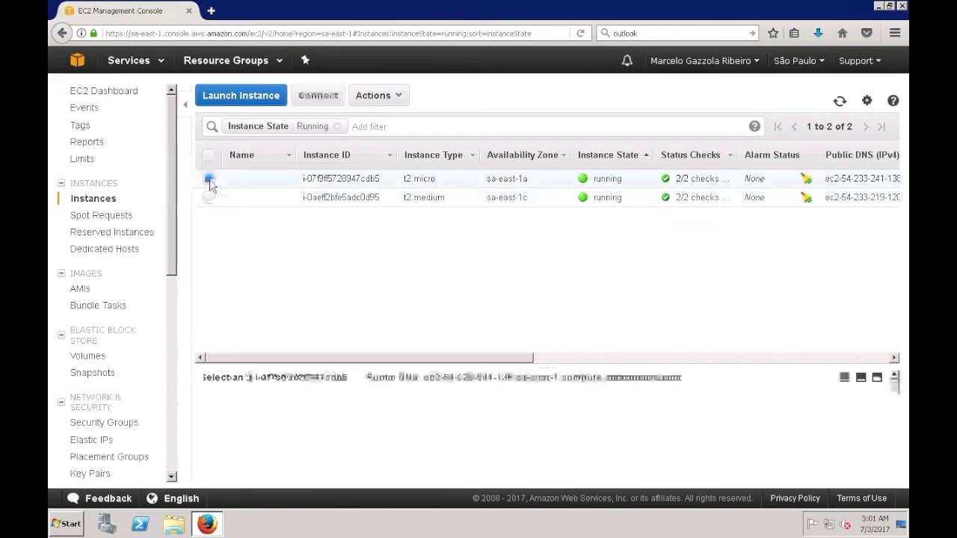
{"action": "left_click", "coordinate": [330, 101]}
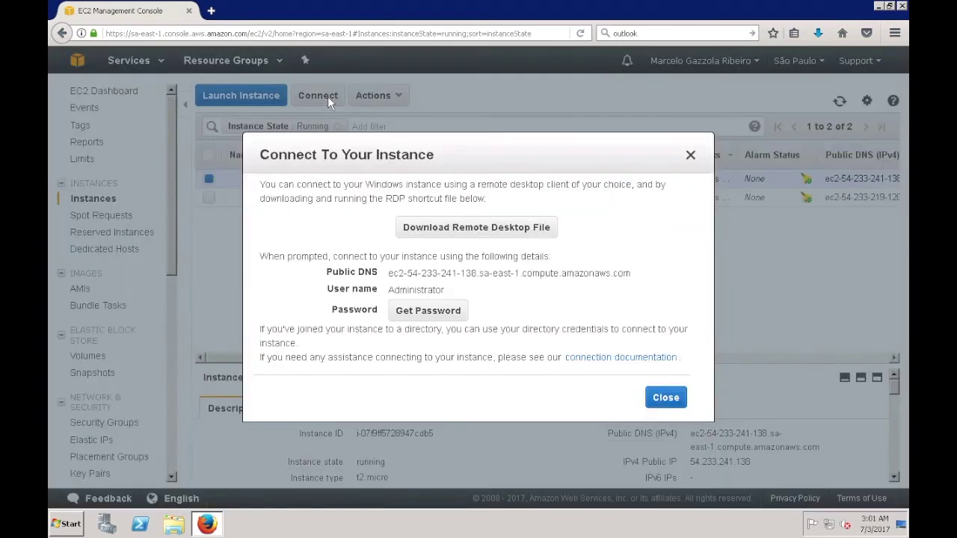
Step: Load mvsaopaulo.pem from Downloads under Get Password and decrypt the Administrator password
{"action": "left_click", "coordinate": [431, 317]}
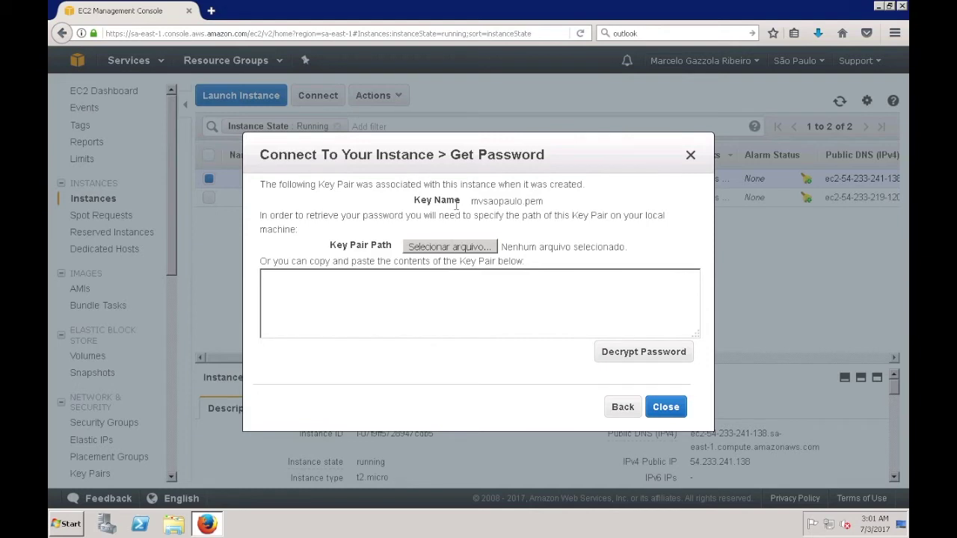
{"action": "left_click_drag", "start_coordinate": [471, 202], "coordinate": [523, 205]}
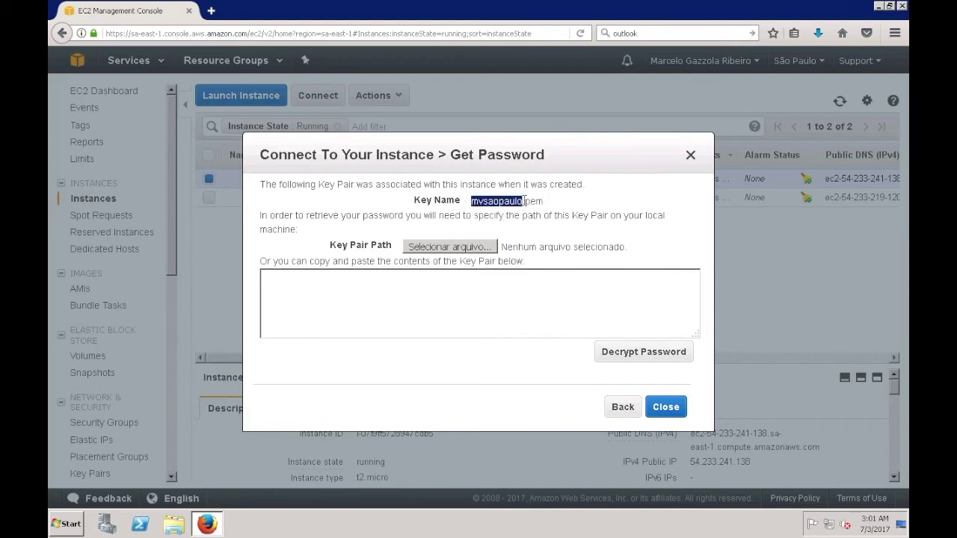
{"action": "left_click", "coordinate": [488, 249]}
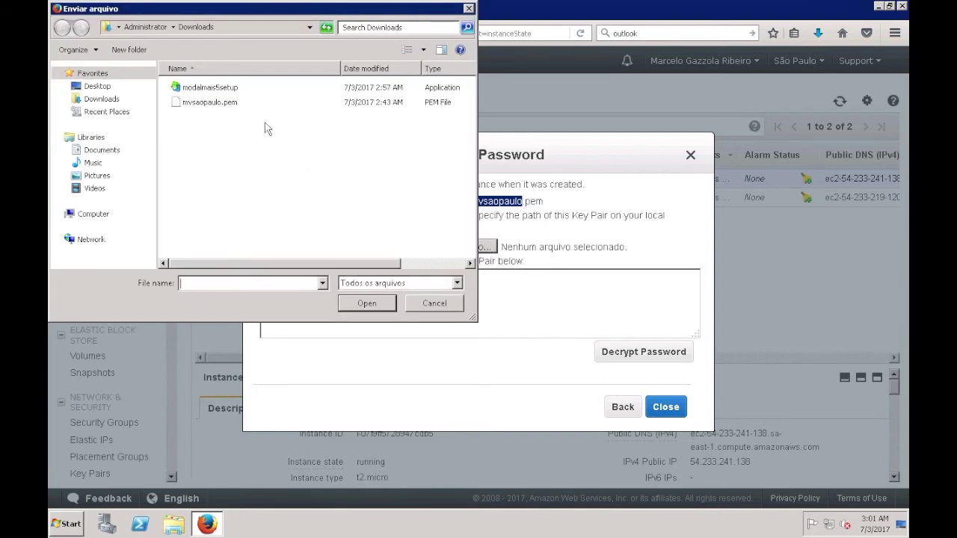
{"action": "left_click", "coordinate": [200, 102]}
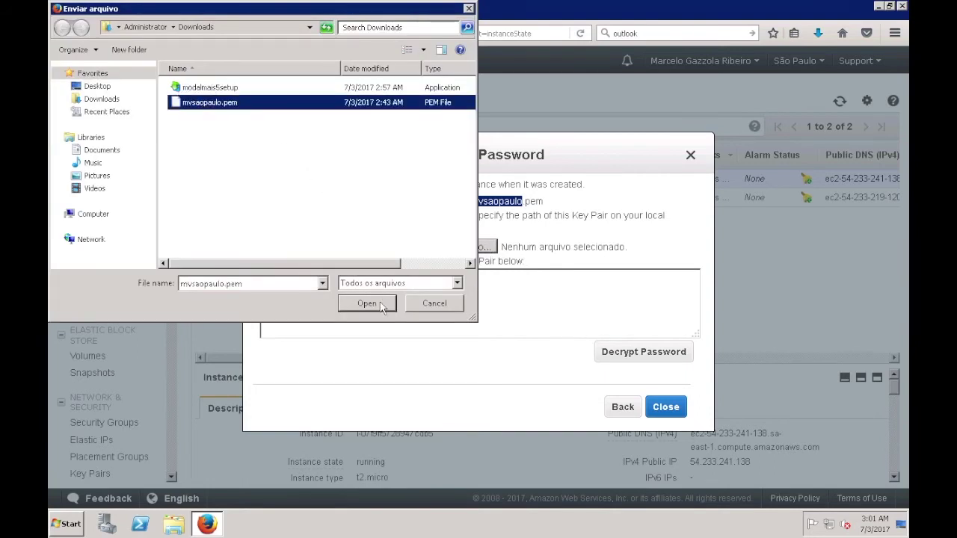
{"action": "left_click", "coordinate": [366, 303]}
{"action": "left_click", "coordinate": [628, 357]}
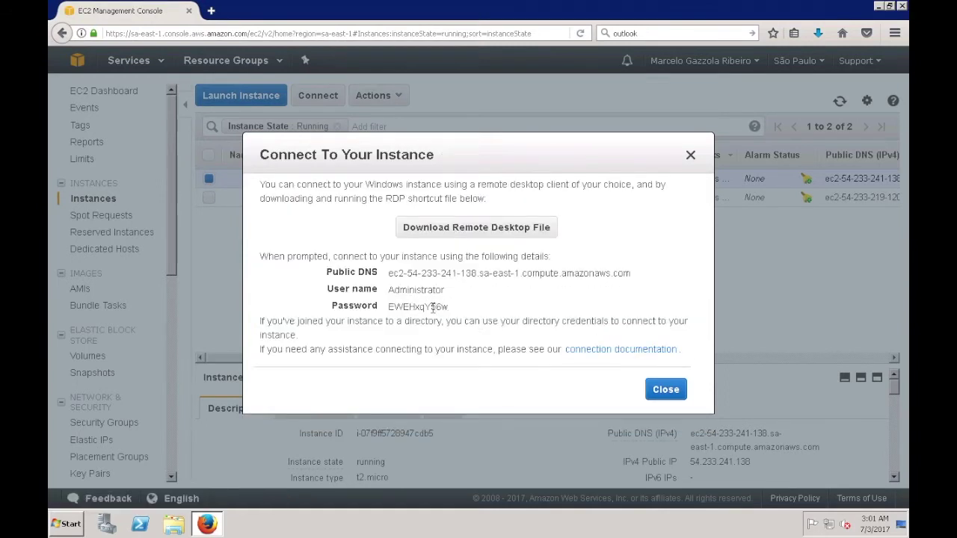
Step: Copy the decrypted password and paste it into a new Notepad window
{"action": "double_click", "coordinate": [432, 307]}
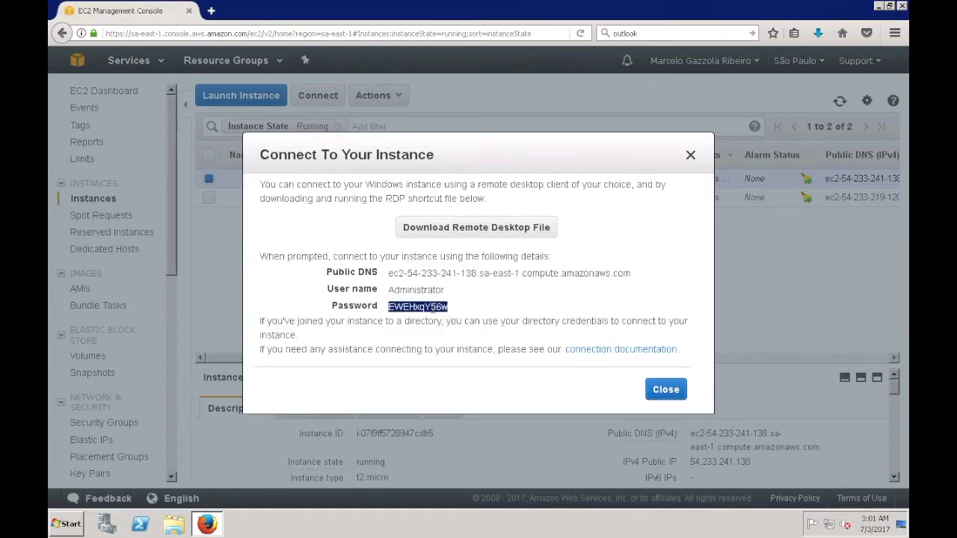
{"action": "right_click", "coordinate": [434, 308]}
{"action": "left_click", "coordinate": [443, 317]}
{"action": "left_click", "coordinate": [65, 523]}
{"action": "left_click", "coordinate": [122, 264]}
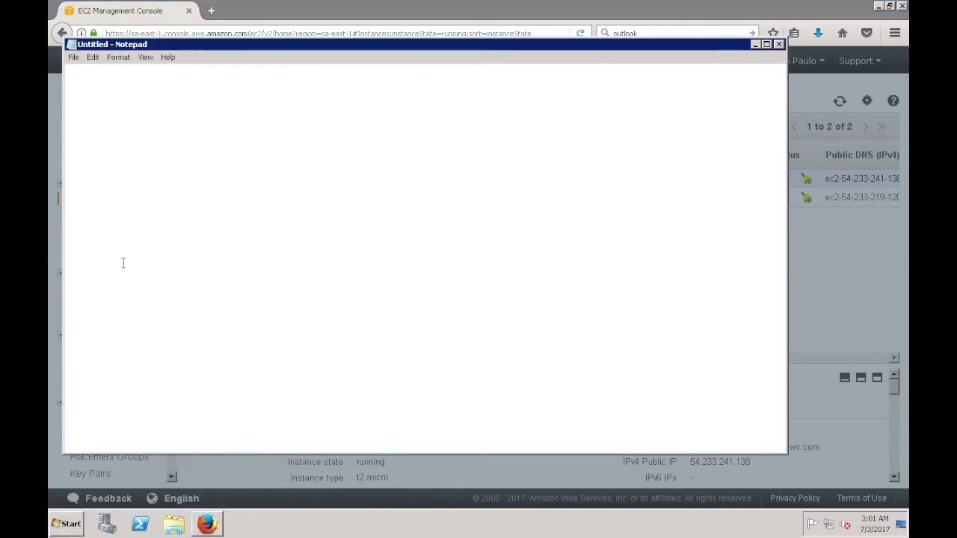
{"action": "right_click", "coordinate": [232, 137]}
{"action": "left_click", "coordinate": [261, 184]}
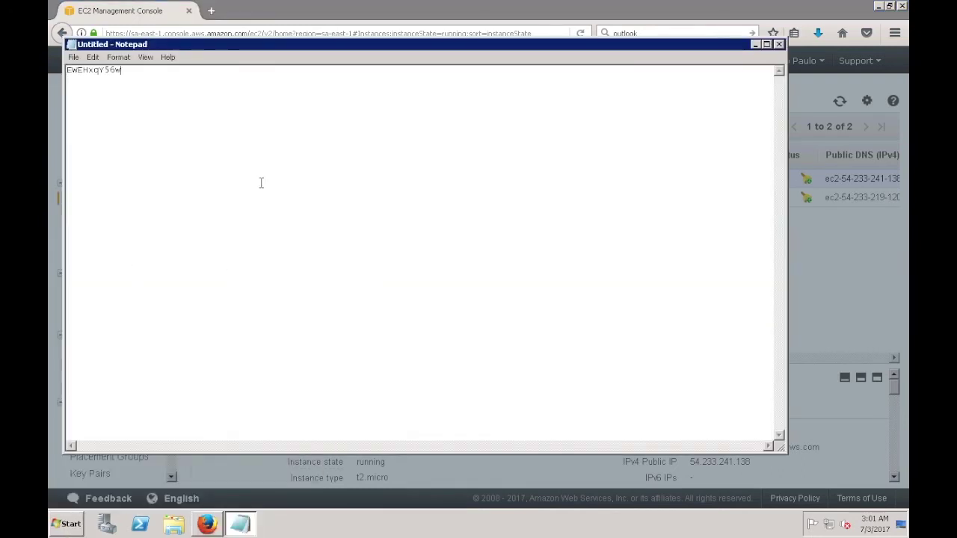
Step: Minimize Notepad and download the instance's Remote Desktop (.rdp) file
{"action": "left_click", "coordinate": [757, 47]}
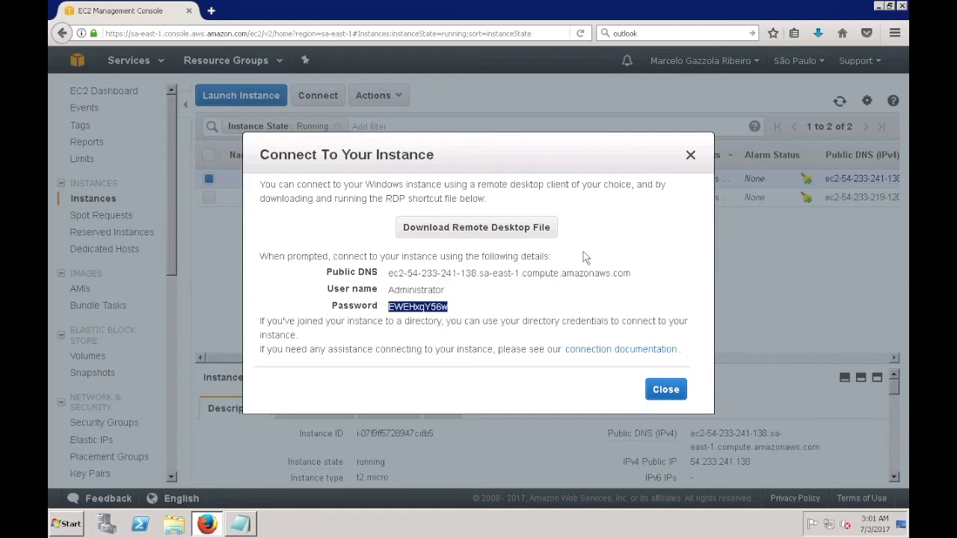
{"action": "left_click", "coordinate": [520, 233]}
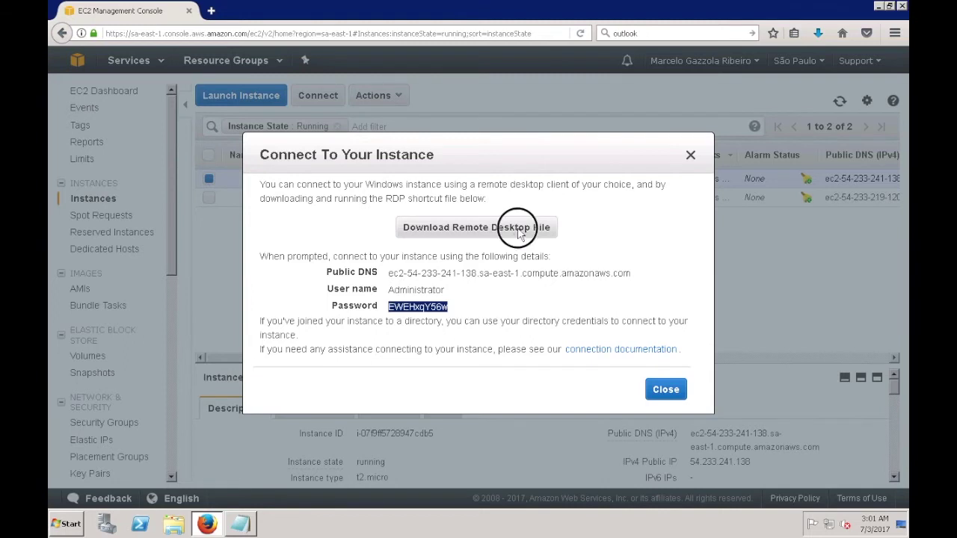
{"action": "left_click", "coordinate": [542, 326]}
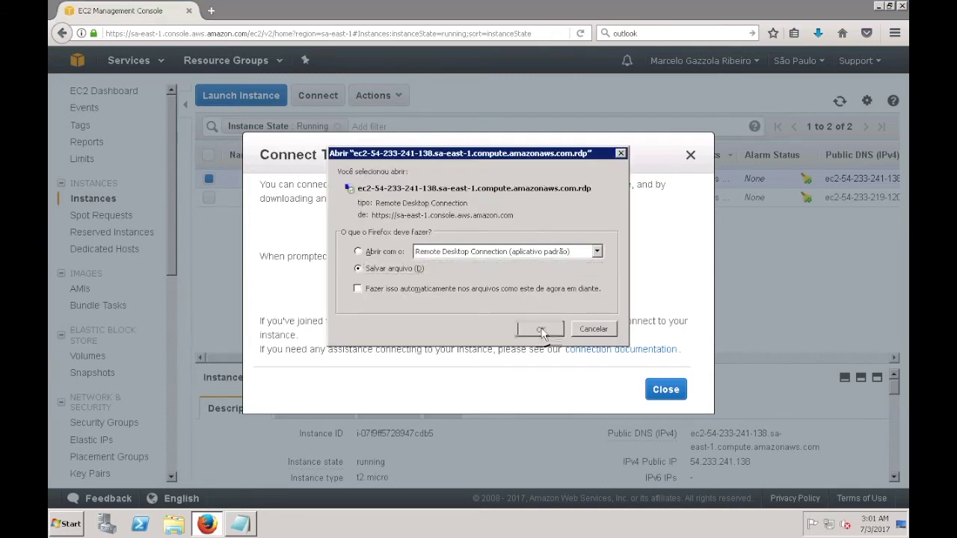
Step: Open Downloads in a maximized Explorer window and widen the Name column to read the .rdp file name
{"action": "left_click", "coordinate": [665, 390]}
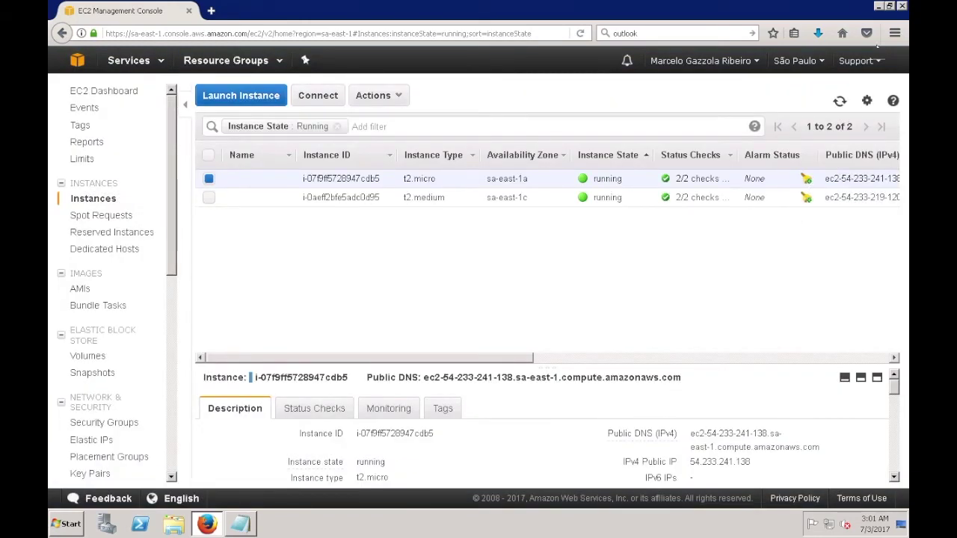
{"action": "left_click", "coordinate": [880, 6]}
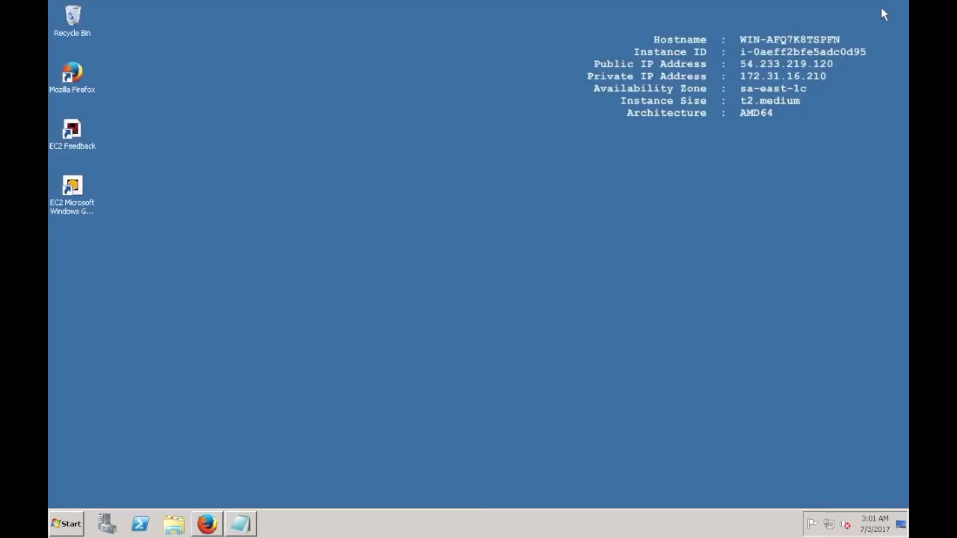
{"action": "left_click", "coordinate": [174, 524]}
{"action": "left_click", "coordinate": [269, 158]}
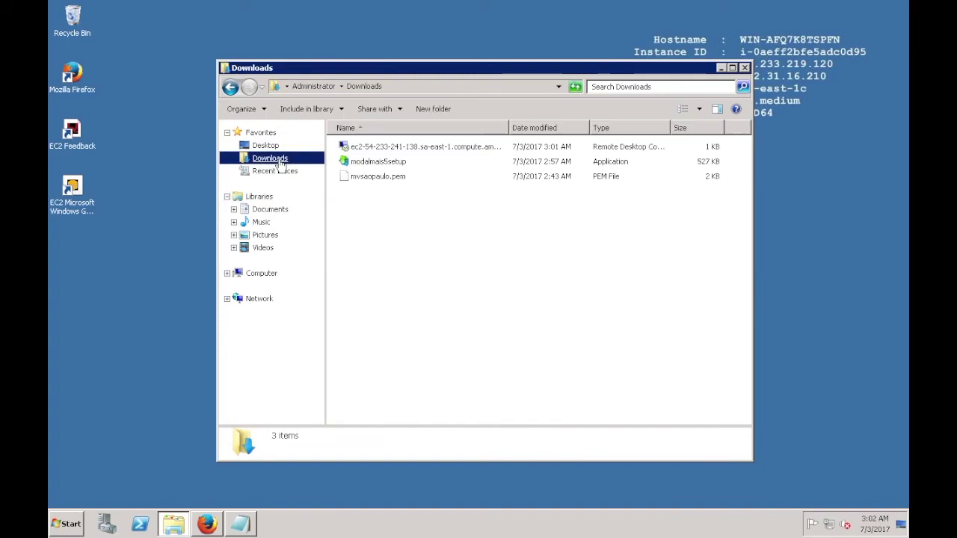
{"action": "double_click", "coordinate": [390, 69]}
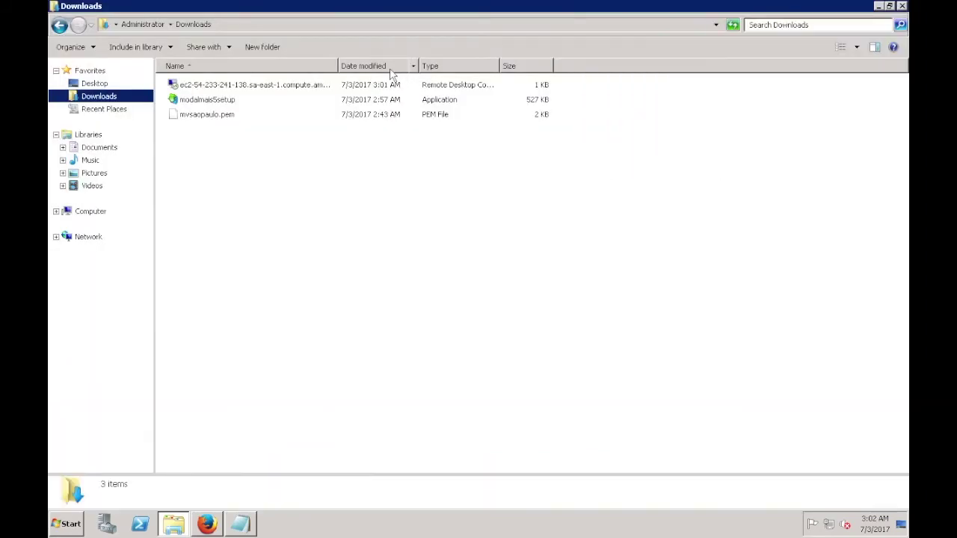
{"action": "left_click_drag", "start_coordinate": [333, 65], "coordinate": [448, 66]}
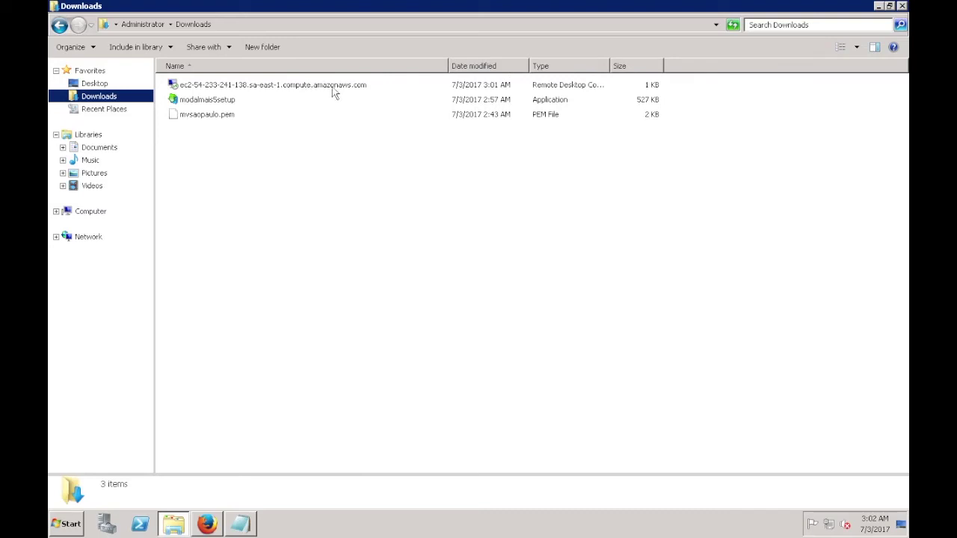
{"action": "left_click", "coordinate": [65, 525]}
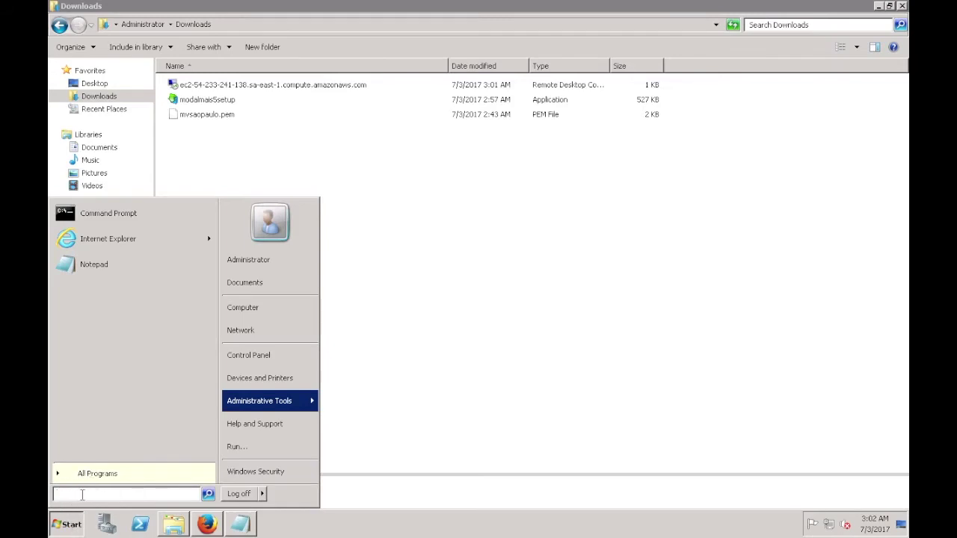
{"action": "type", "text": "remote"}
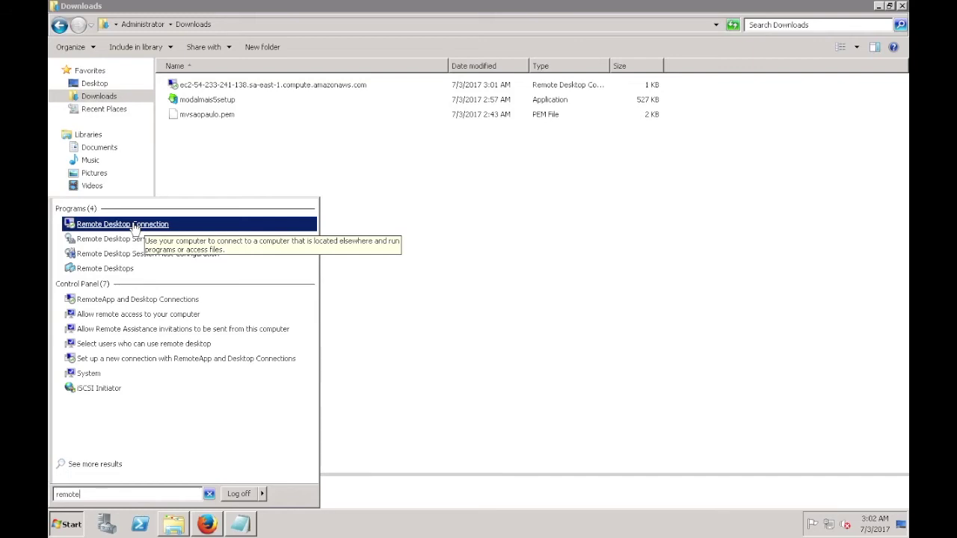
{"action": "left_click", "coordinate": [135, 226]}
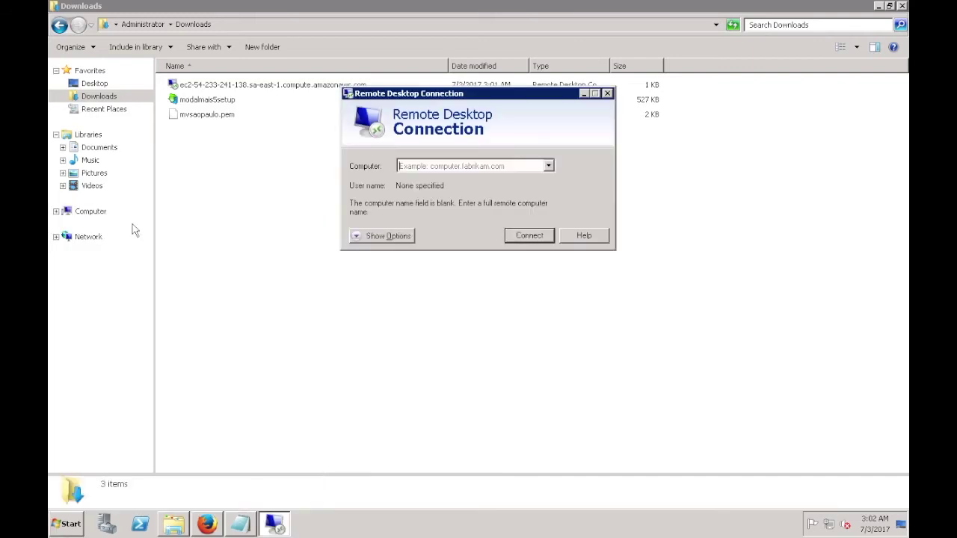
{"action": "left_click", "coordinate": [394, 236]}
{"action": "left_click", "coordinate": [457, 211]}
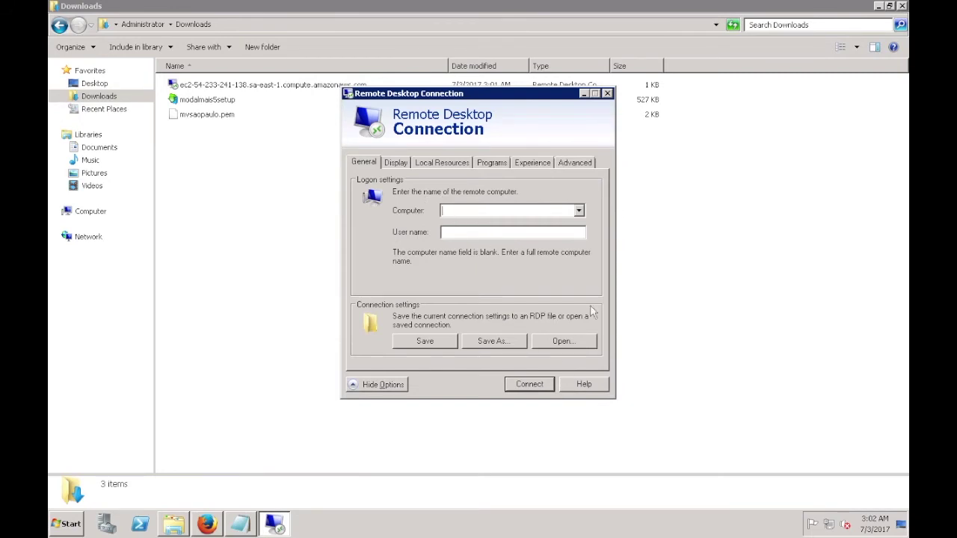
{"action": "left_click", "coordinate": [608, 94]}
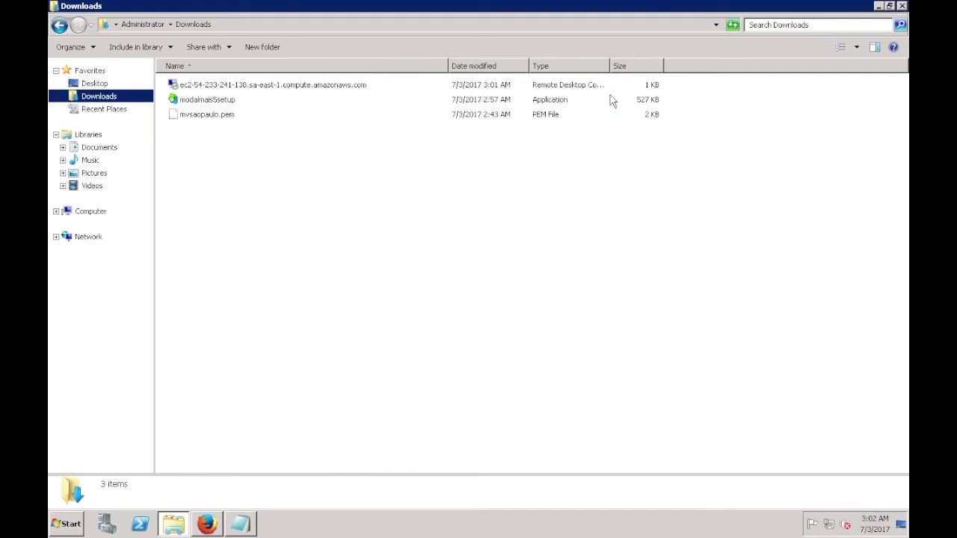
Step: Launch the downloaded .rdp file and accept the unknown-publisher warning, not asking again
{"action": "double_click", "coordinate": [346, 86]}
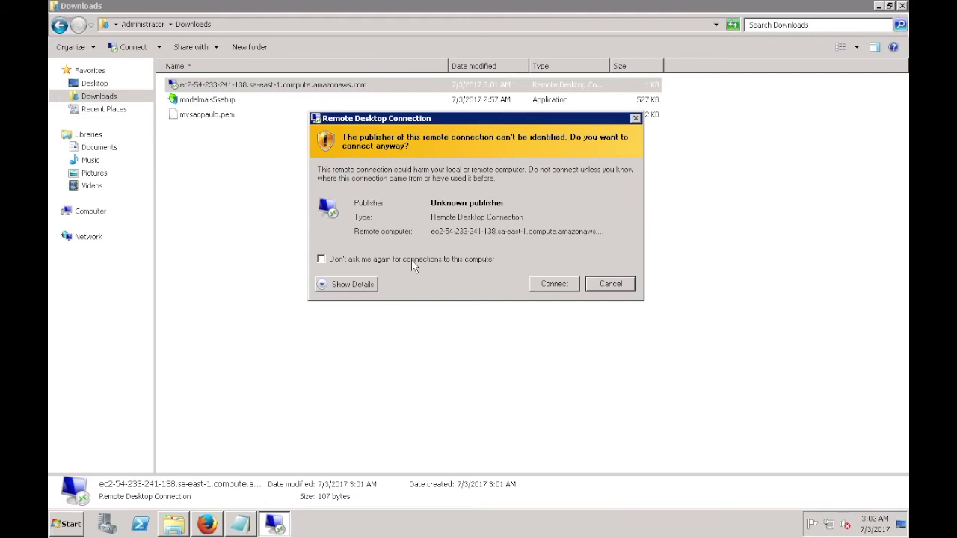
{"action": "left_click", "coordinate": [412, 262]}
{"action": "left_click", "coordinate": [550, 285]}
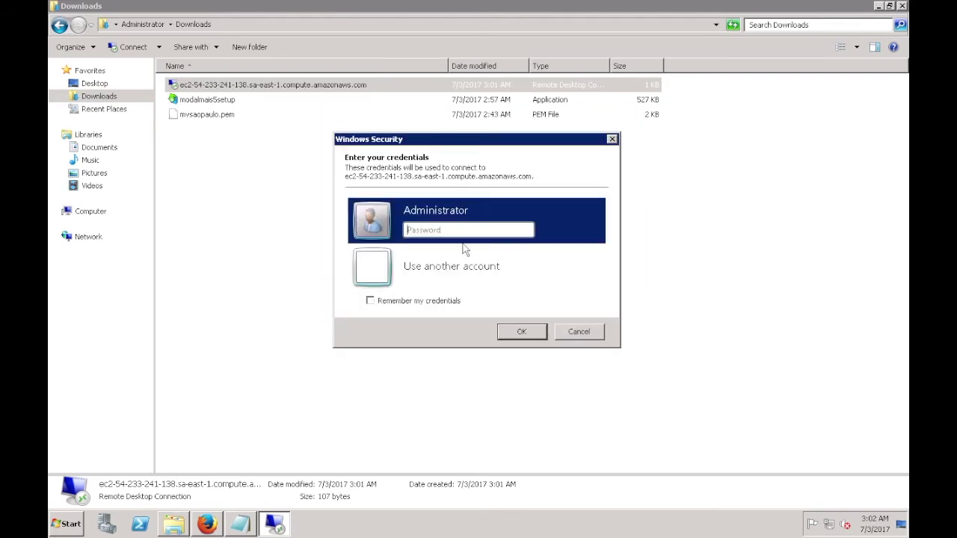
Step: Copy the saved password from Notepad into the Administrator credentials prompt
{"action": "left_click", "coordinate": [240, 523]}
{"action": "left_click_drag", "start_coordinate": [124, 70], "coordinate": [61, 71]}
{"action": "right_click", "coordinate": [83, 71]}
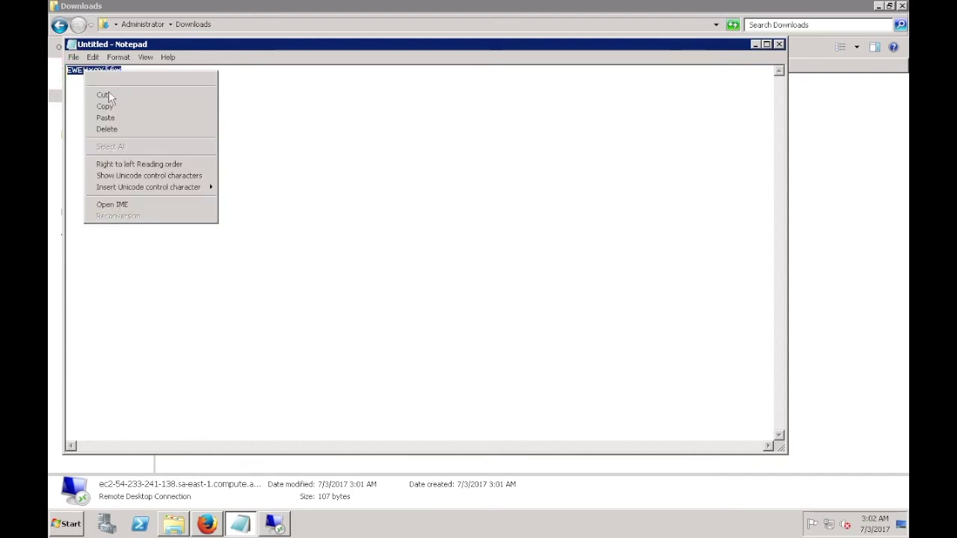
{"action": "left_click", "coordinate": [108, 105]}
{"action": "left_click", "coordinate": [755, 45]}
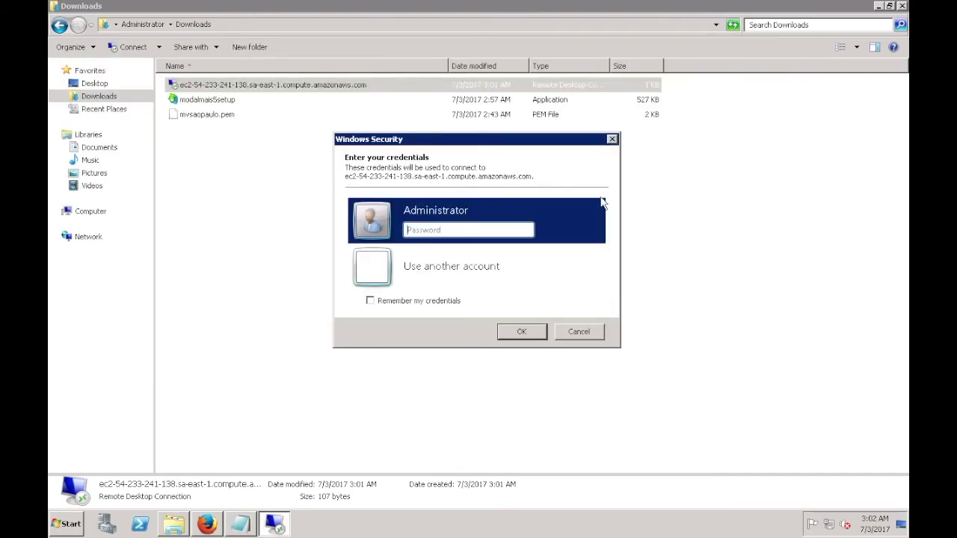
{"action": "right_click", "coordinate": [484, 233]}
{"action": "left_click", "coordinate": [506, 281]}
Step: Remember the credentials, submit them, and accept the certificate without future prompts
{"action": "left_click", "coordinate": [439, 307]}
{"action": "left_click", "coordinate": [513, 333]}
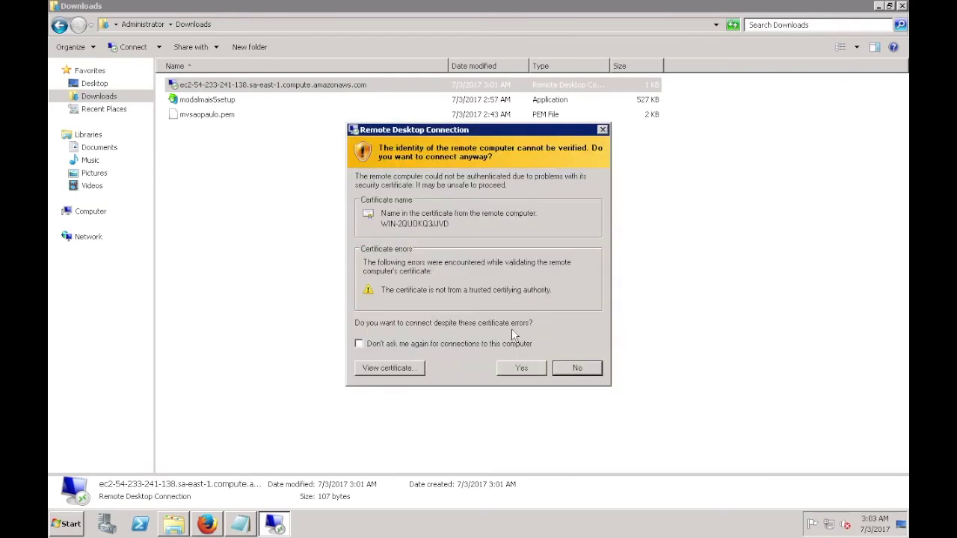
{"action": "left_click", "coordinate": [451, 346]}
{"action": "left_click", "coordinate": [509, 369]}
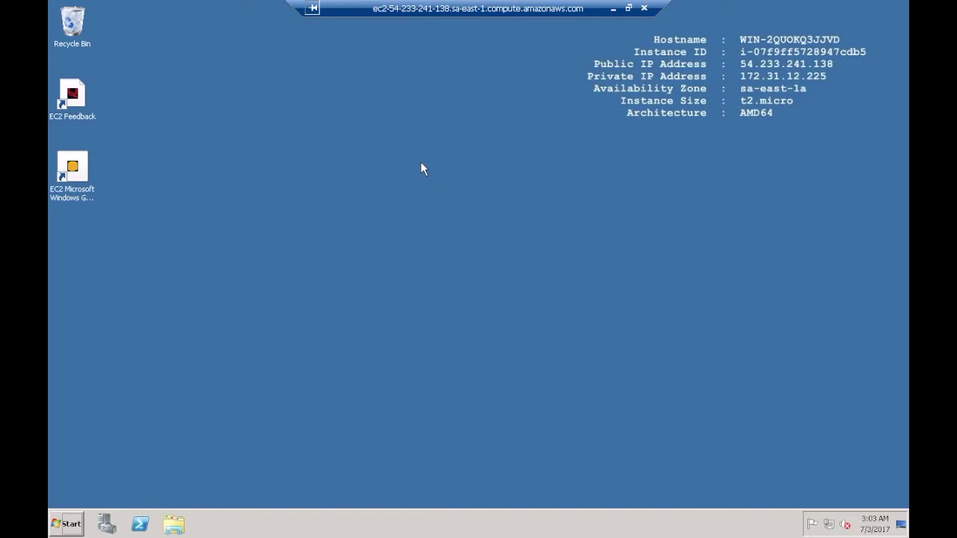
Step: Window the remote session on the right and place the local Downloads window beside it
{"action": "left_click", "coordinate": [69, 523]}
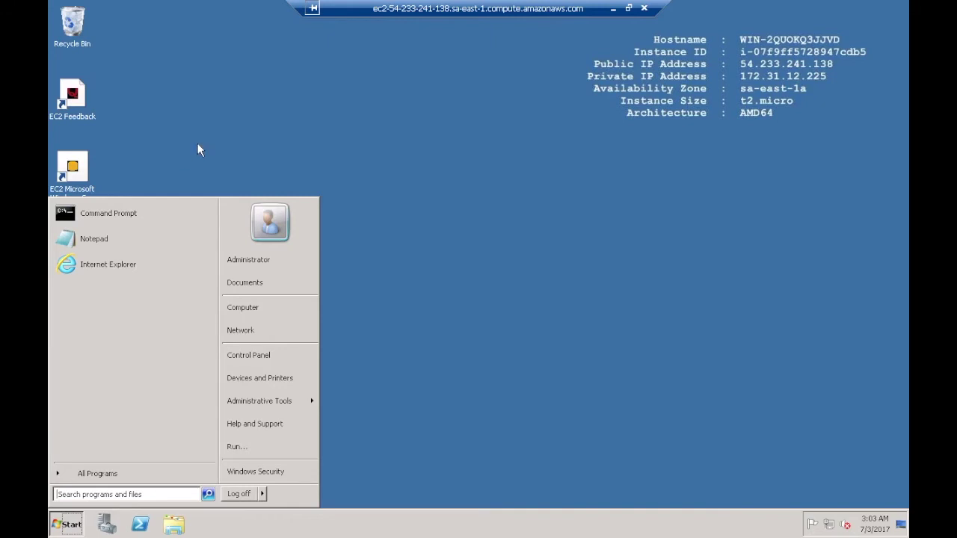
{"action": "left_click", "coordinate": [197, 145]}
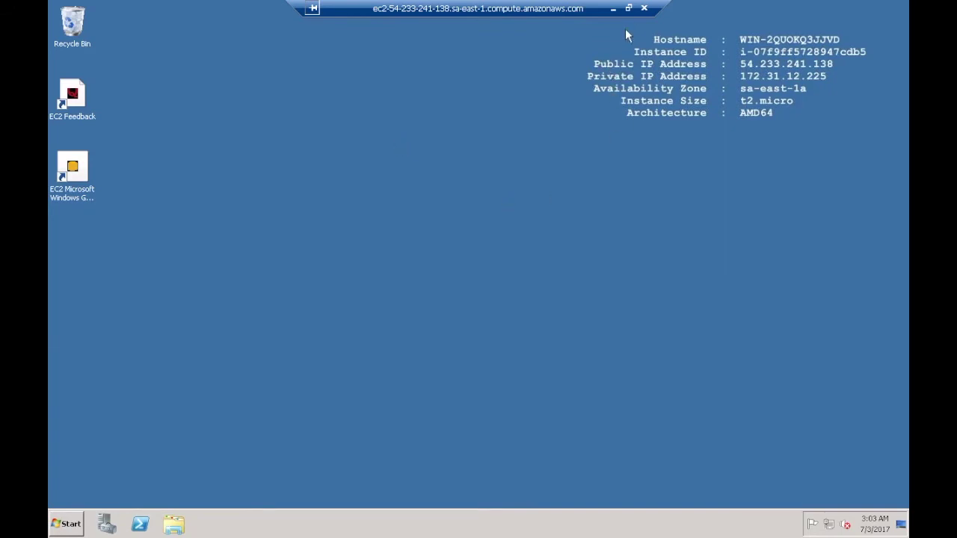
{"action": "left_click", "coordinate": [628, 9]}
{"action": "left_click_drag", "start_coordinate": [505, 15], "coordinate": [795, 56]}
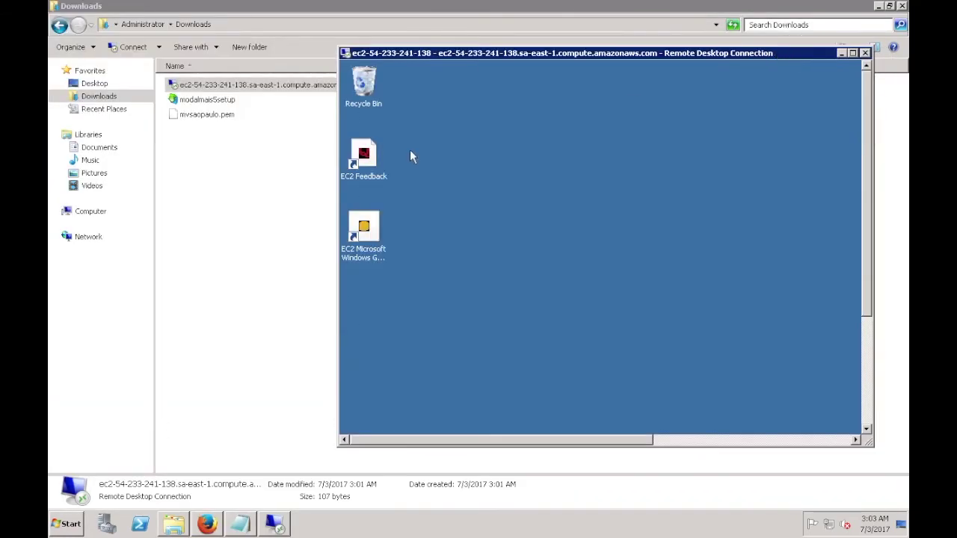
{"action": "left_click", "coordinate": [290, 200]}
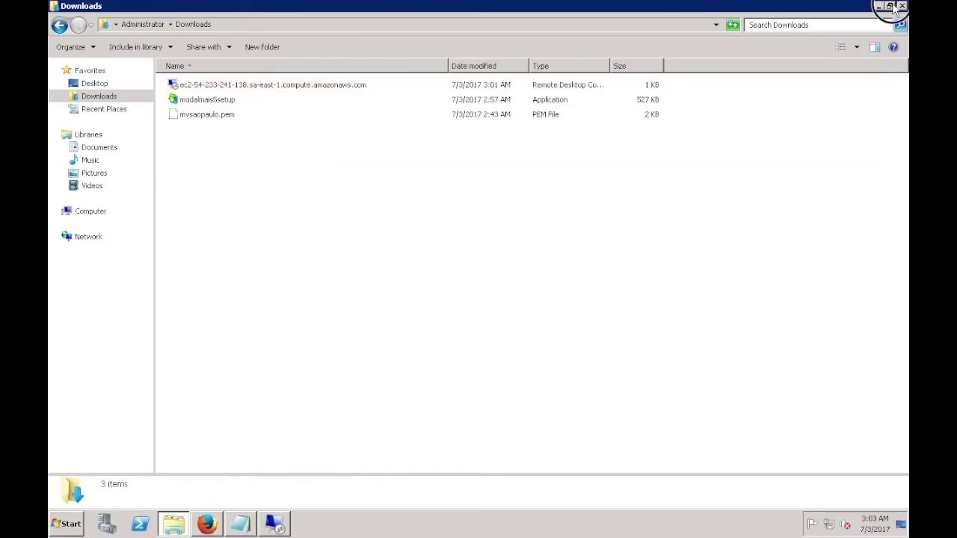
{"action": "left_click", "coordinate": [891, 7]}
{"action": "left_click_drag", "start_coordinate": [633, 65], "coordinate": [452, 35]}
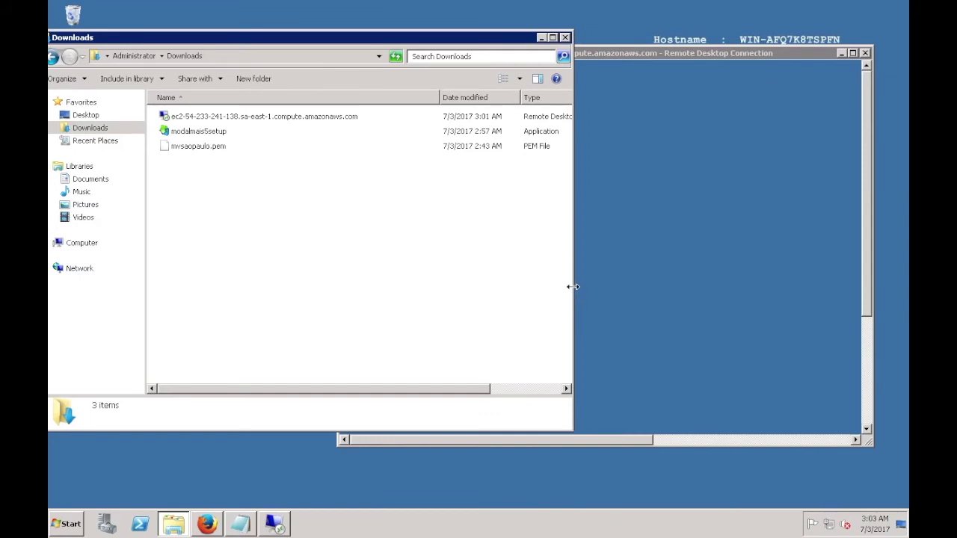
{"action": "left_click_drag", "start_coordinate": [575, 287], "coordinate": [338, 268]}
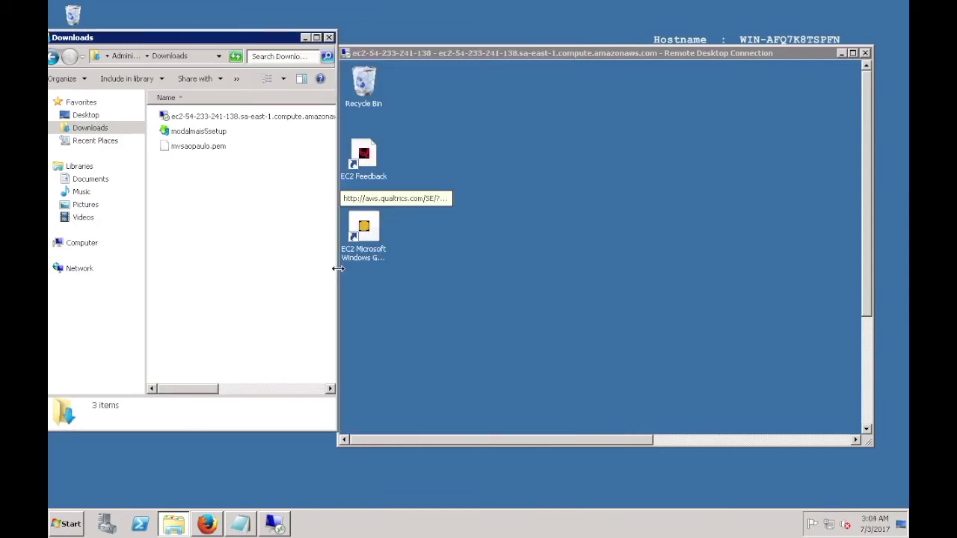
Step: Copy modalmais5setup from Downloads, paste it onto the remote desktop, then return to full screen
{"action": "left_click", "coordinate": [202, 132]}
{"action": "right_click", "coordinate": [201, 132]}
{"action": "left_click", "coordinate": [224, 237]}
{"action": "left_click", "coordinate": [570, 202]}
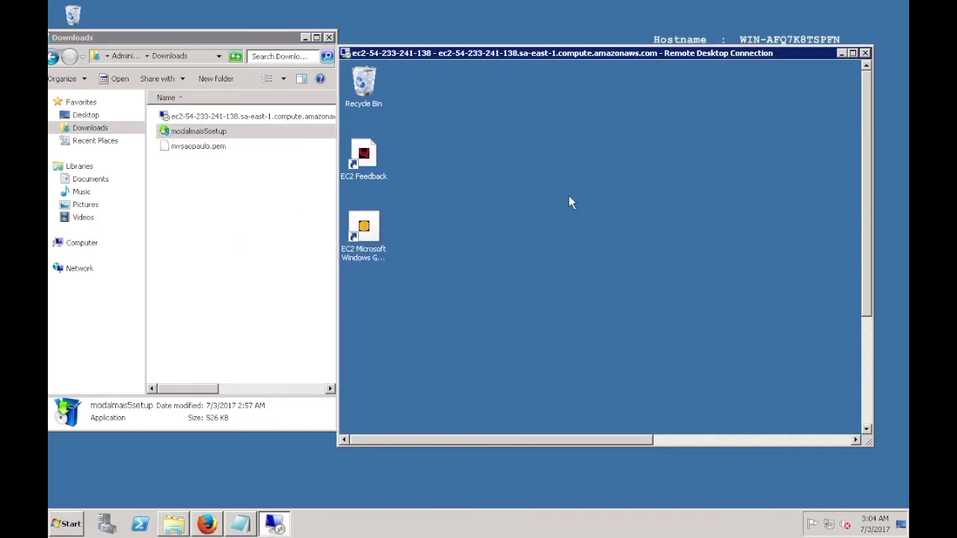
{"action": "right_click", "coordinate": [568, 195]}
{"action": "left_click", "coordinate": [596, 245]}
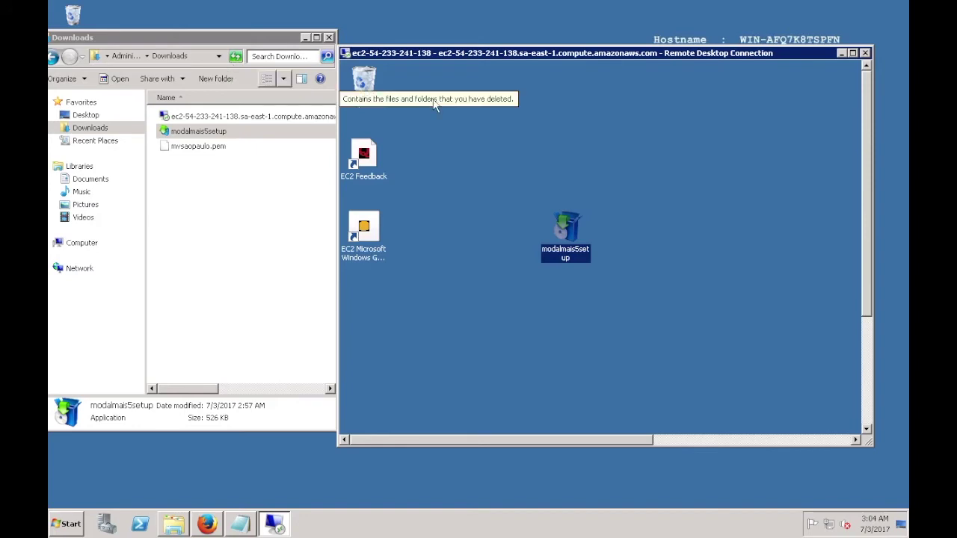
{"action": "left_click", "coordinate": [853, 54]}
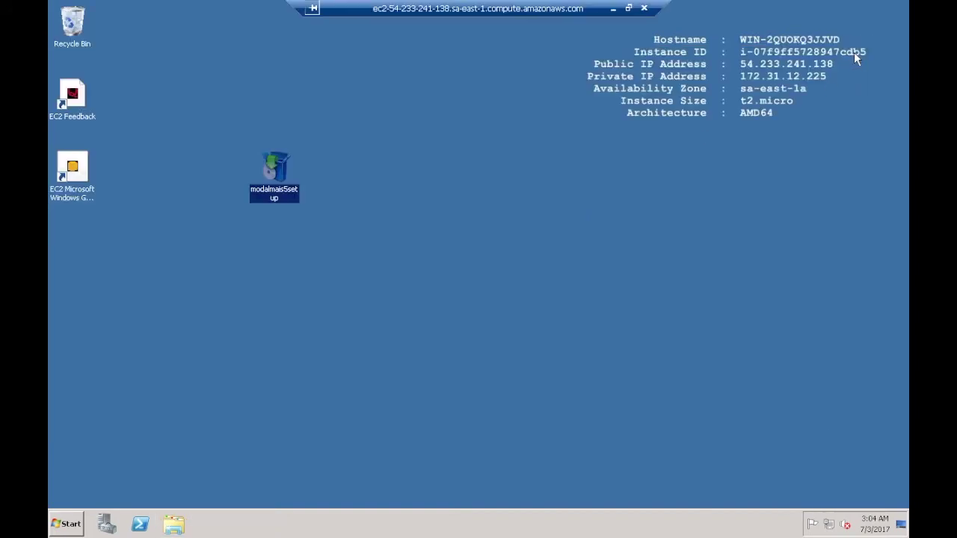
{"action": "right_click", "coordinate": [279, 160]}
{"action": "left_click", "coordinate": [304, 167]}
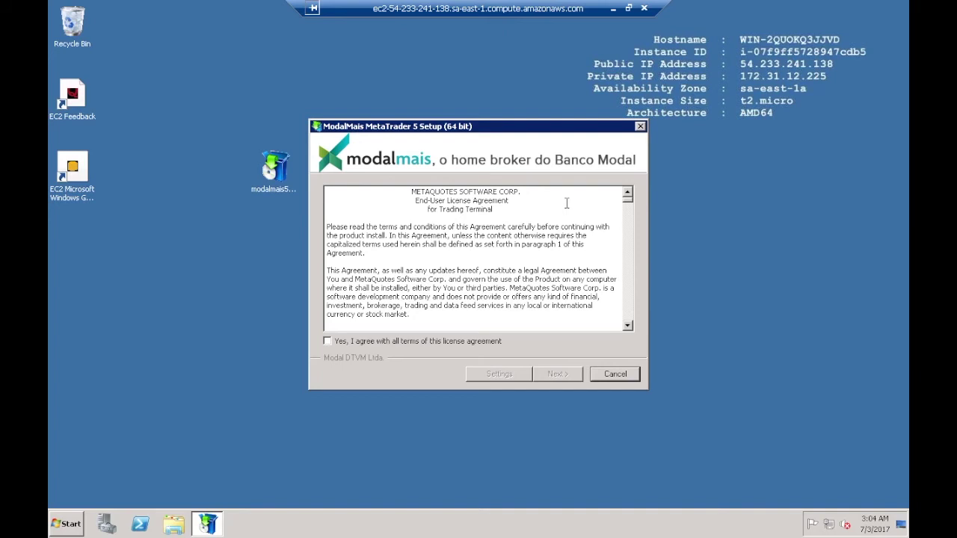
{"action": "left_click", "coordinate": [608, 374]}
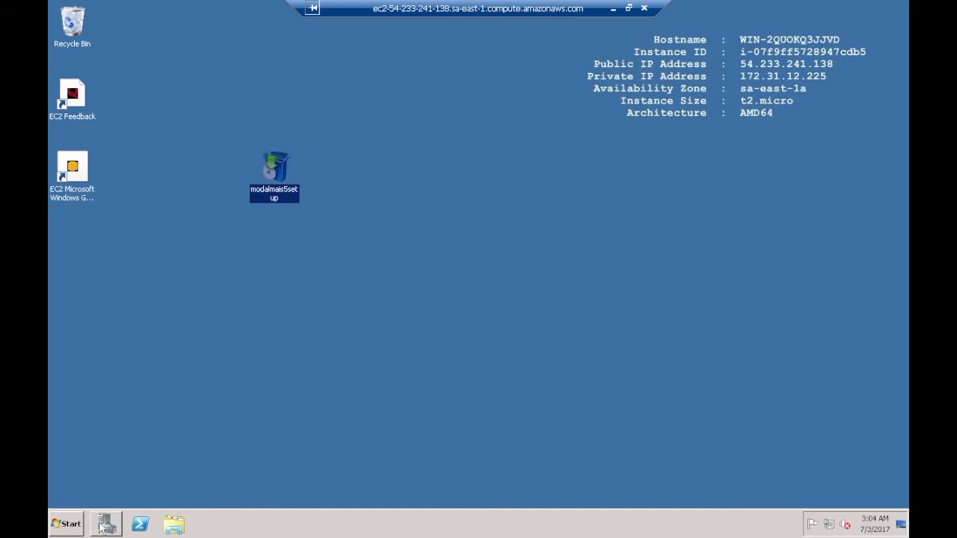
{"action": "left_click", "coordinate": [66, 524]}
{"action": "left_click", "coordinate": [101, 251]}
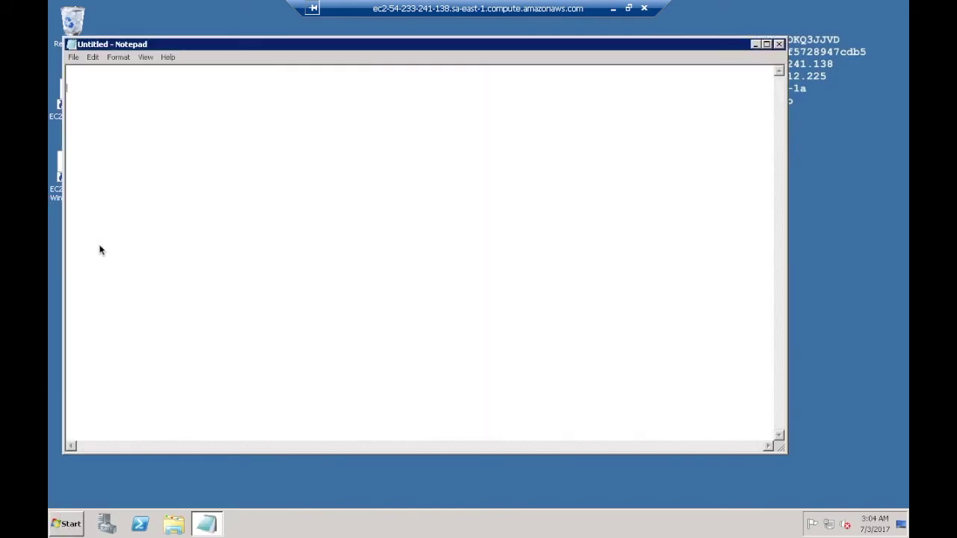
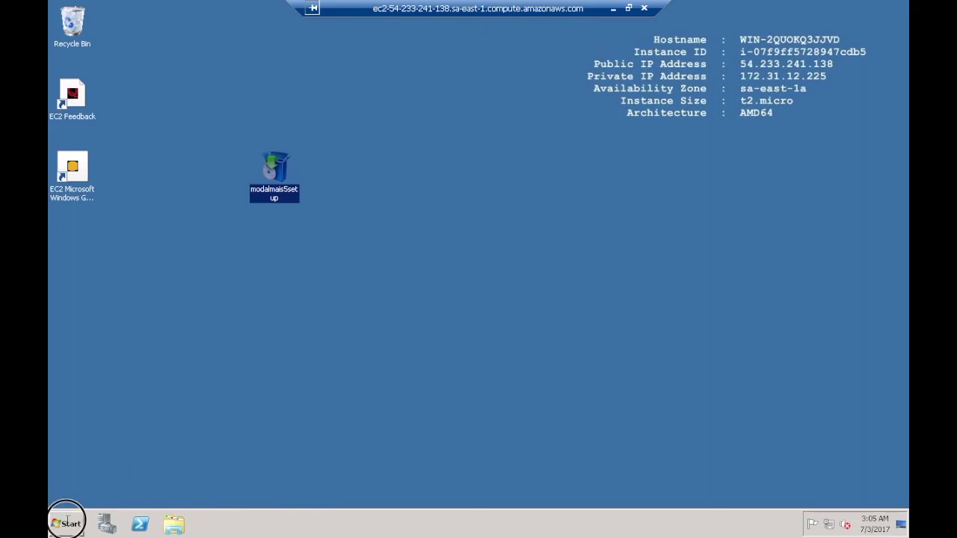
Step: Minimize the remote session and bring Firefox's EC2 instances list to the front
{"action": "left_click", "coordinate": [66, 524]}
{"action": "mouse_move", "coordinate": [262, 495]}
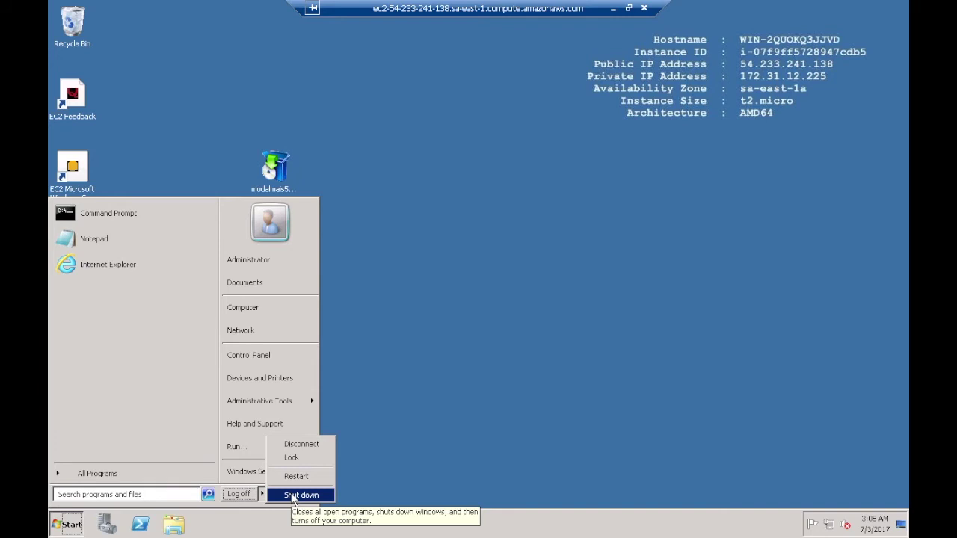
{"action": "left_click", "coordinate": [451, 307]}
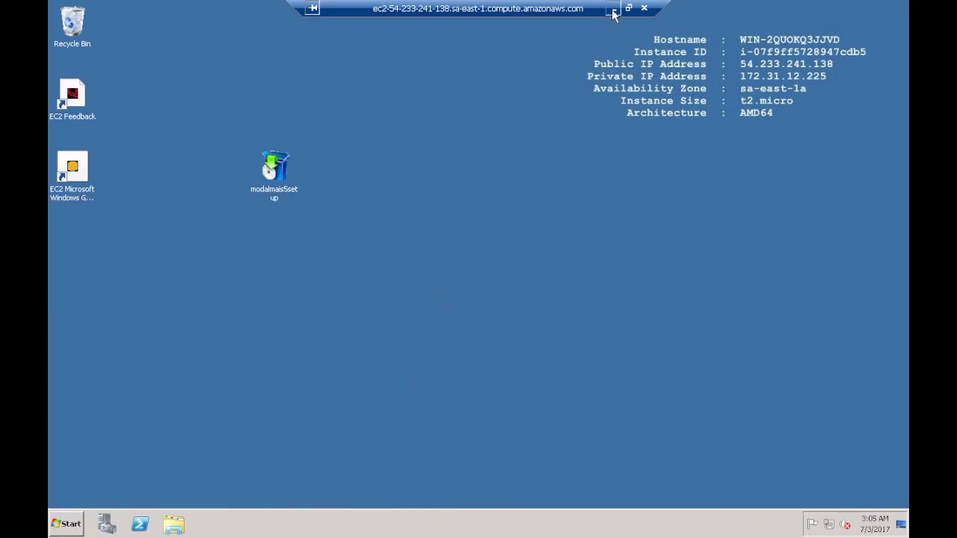
{"action": "left_click", "coordinate": [613, 9]}
{"action": "left_click", "coordinate": [206, 523]}
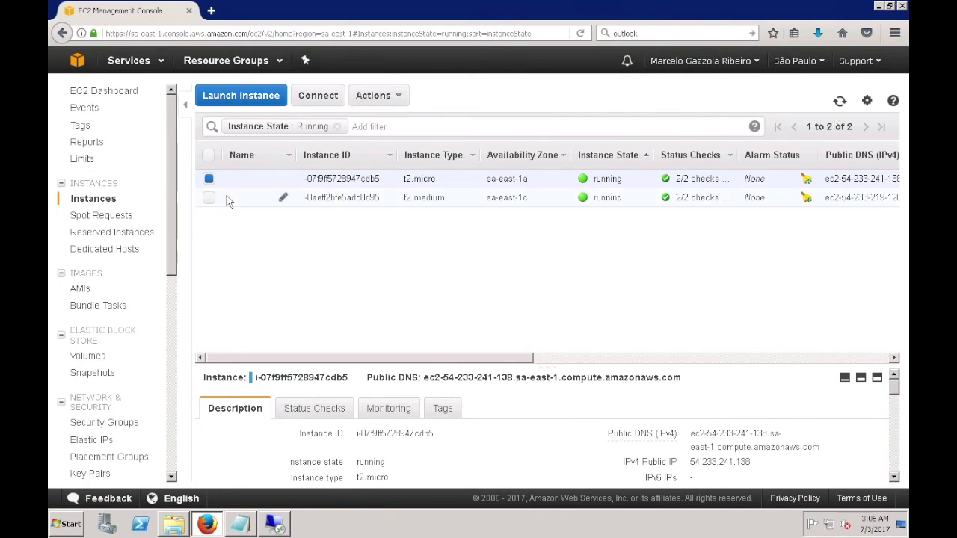
Step: Enlarge the t2.micro details pane and highlight its Public DNS (IPv4) value
{"action": "left_click", "coordinate": [383, 95]}
{"action": "mouse_move", "coordinate": [393, 171]}
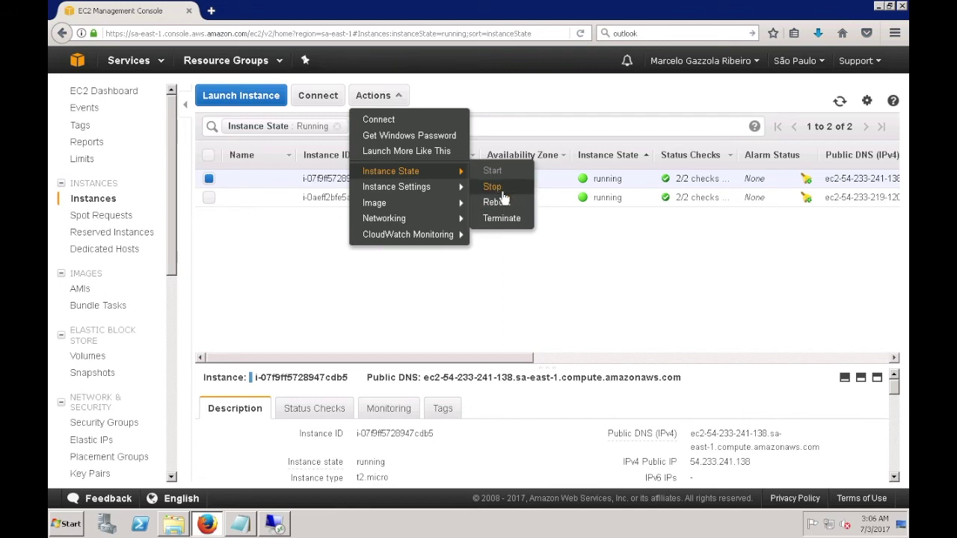
{"action": "left_click", "coordinate": [528, 269]}
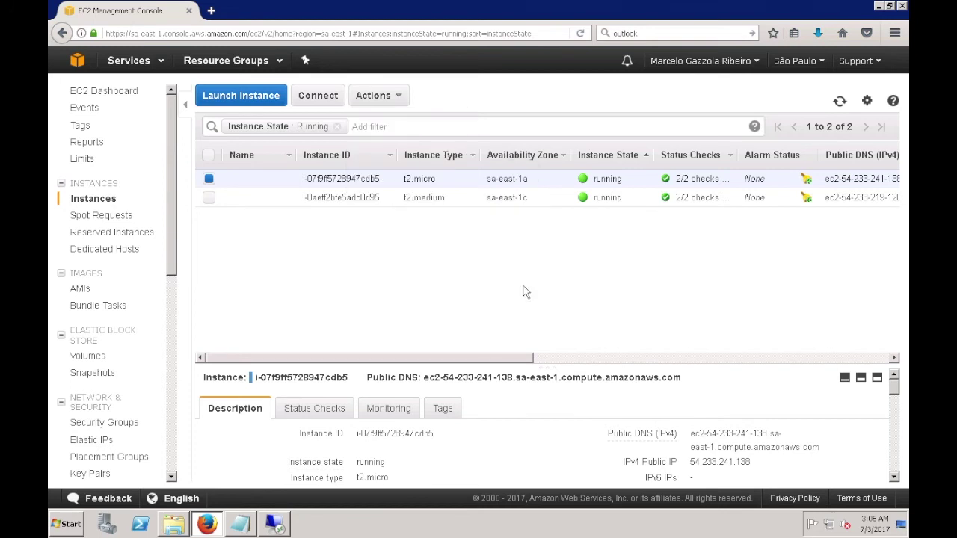
{"action": "left_click_drag", "start_coordinate": [538, 358], "coordinate": [539, 325]}
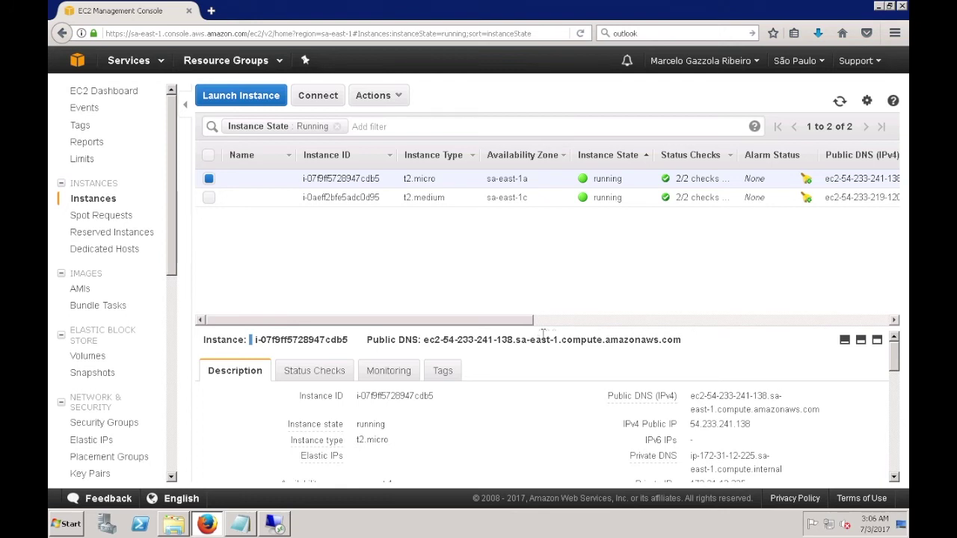
{"action": "mouse_move", "coordinate": [636, 407]}
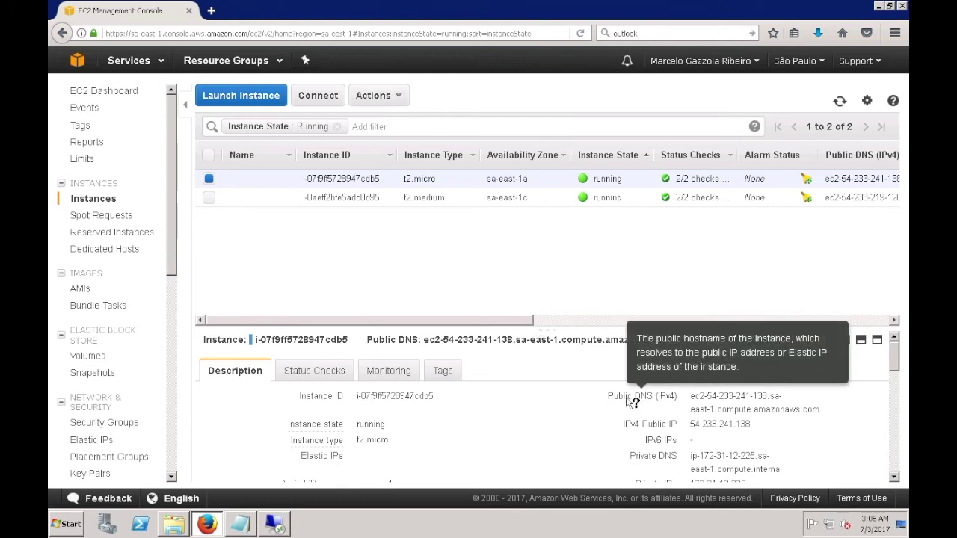
{"action": "left_click_drag", "start_coordinate": [692, 396], "coordinate": [820, 409]}
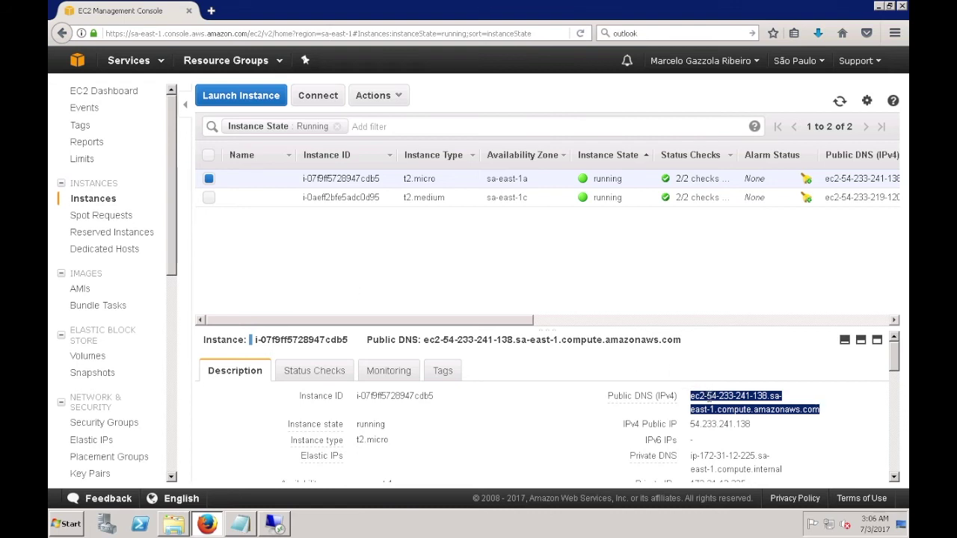
Step: Paste the instance's old public DNS name into Notepad below the saved password
{"action": "right_click", "coordinate": [708, 397]}
{"action": "left_click", "coordinate": [747, 327]}
{"action": "left_click", "coordinate": [240, 524]}
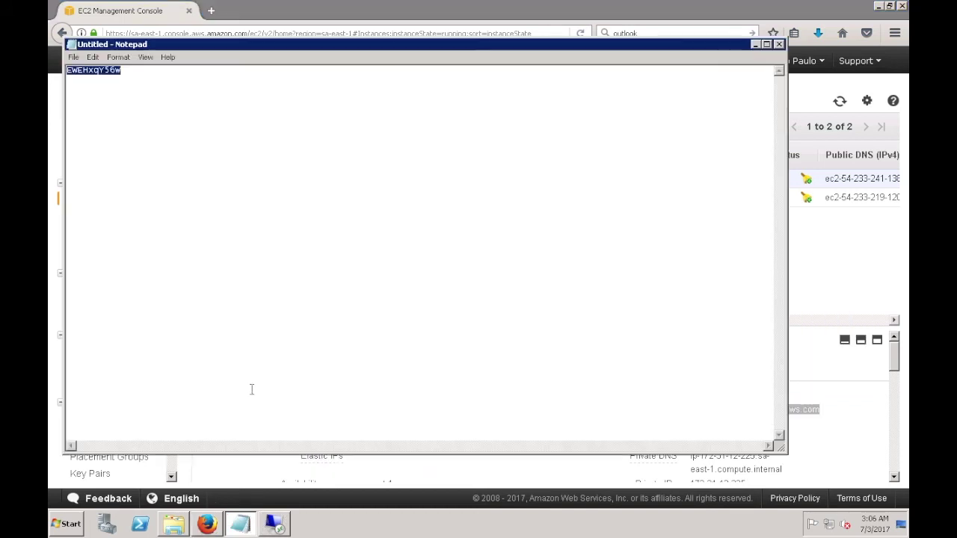
{"action": "left_click", "coordinate": [257, 225]}
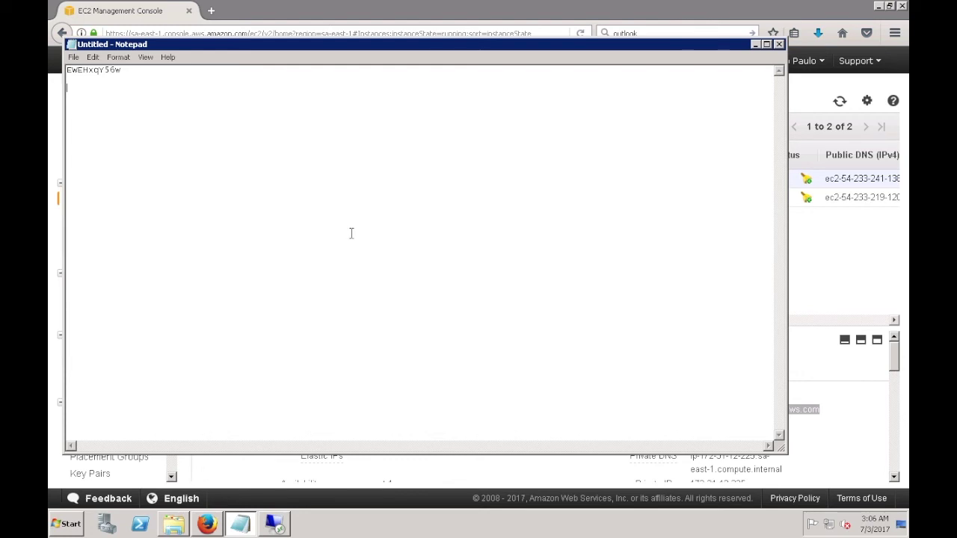
{"action": "right_click", "coordinate": [84, 90]}
{"action": "left_click", "coordinate": [107, 136]}
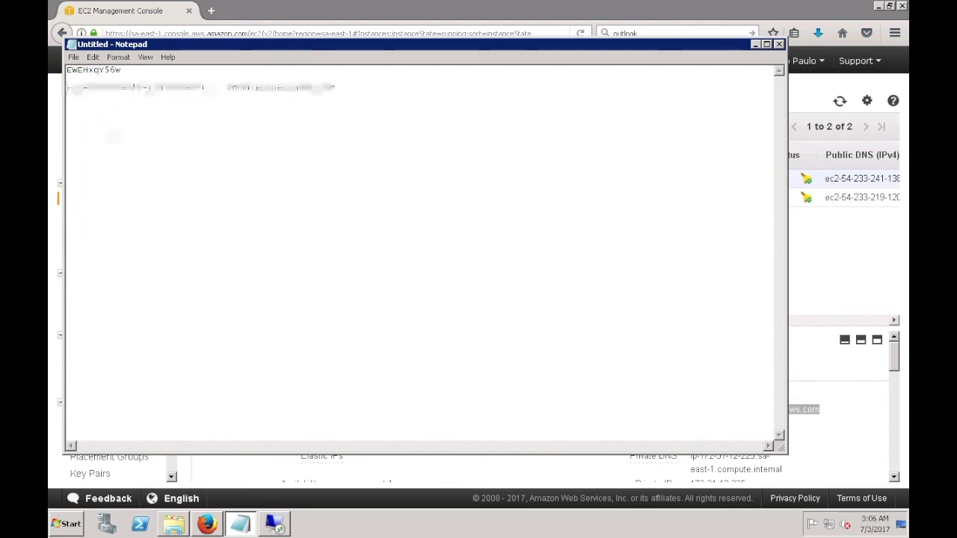
Step: Stop the t2.micro instance through Actions > Instance State > Stop and confirm
{"action": "left_click", "coordinate": [755, 45]}
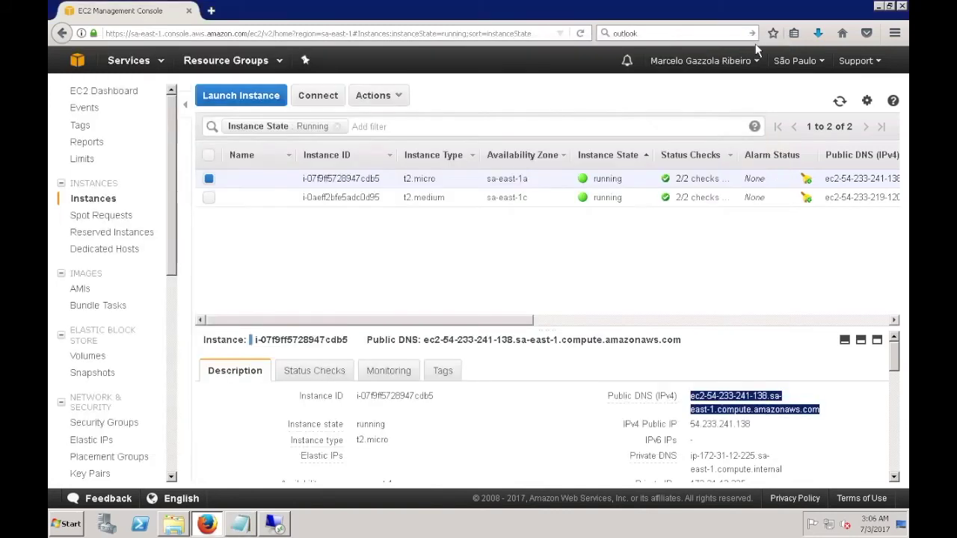
{"action": "left_click", "coordinate": [383, 98]}
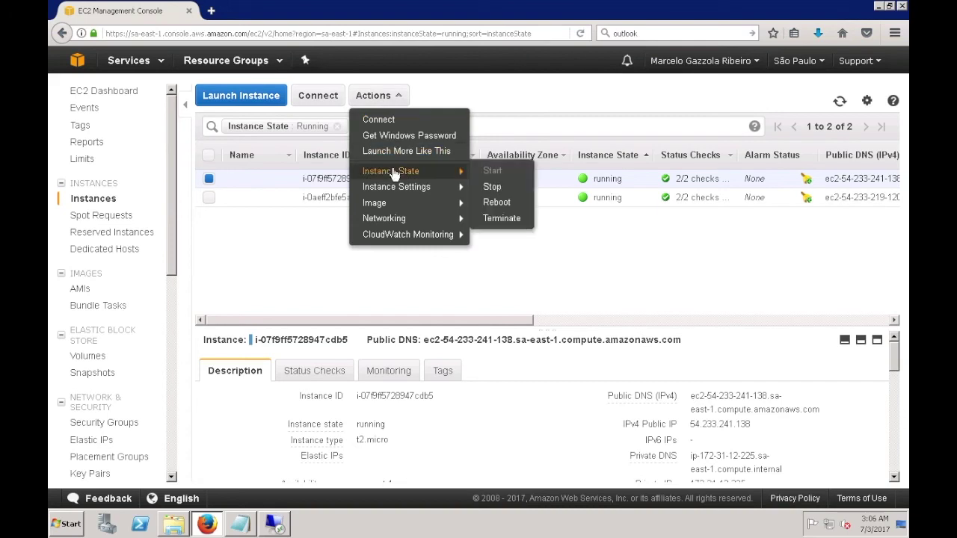
{"action": "left_click", "coordinate": [499, 187]}
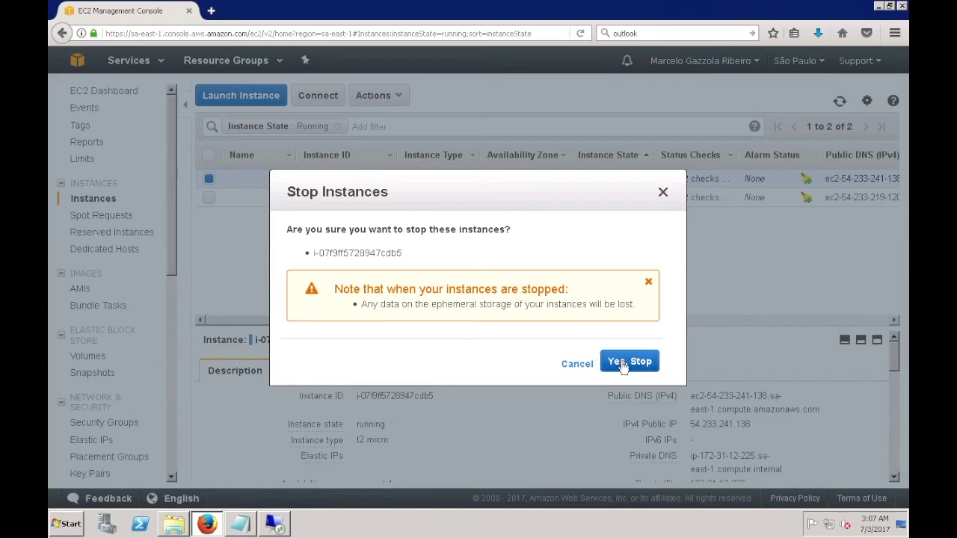
{"action": "left_click", "coordinate": [620, 431]}
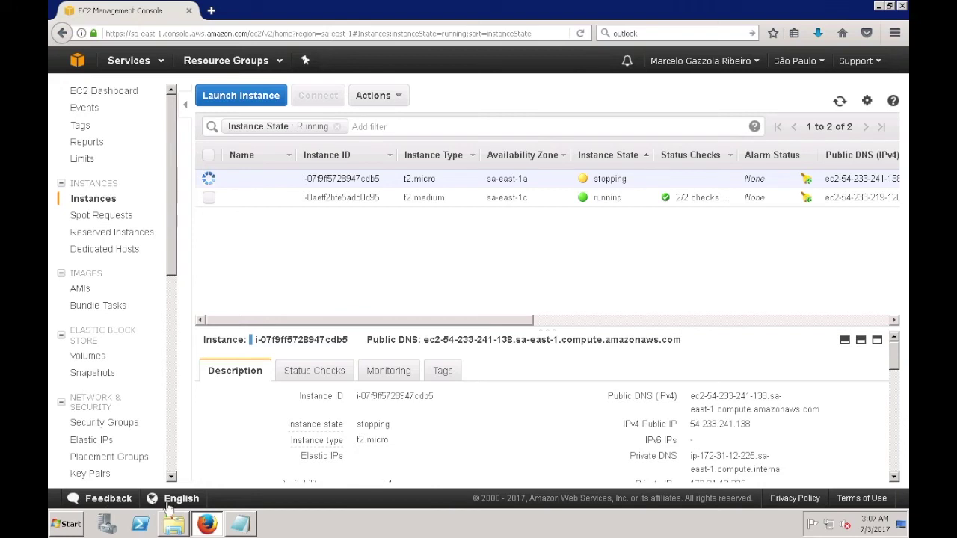
Step: Reload, drop the Instance State: Running filter, and select the stopped t2.micro row
{"action": "mouse_move", "coordinate": [172, 528]}
{"action": "left_click", "coordinate": [580, 34]}
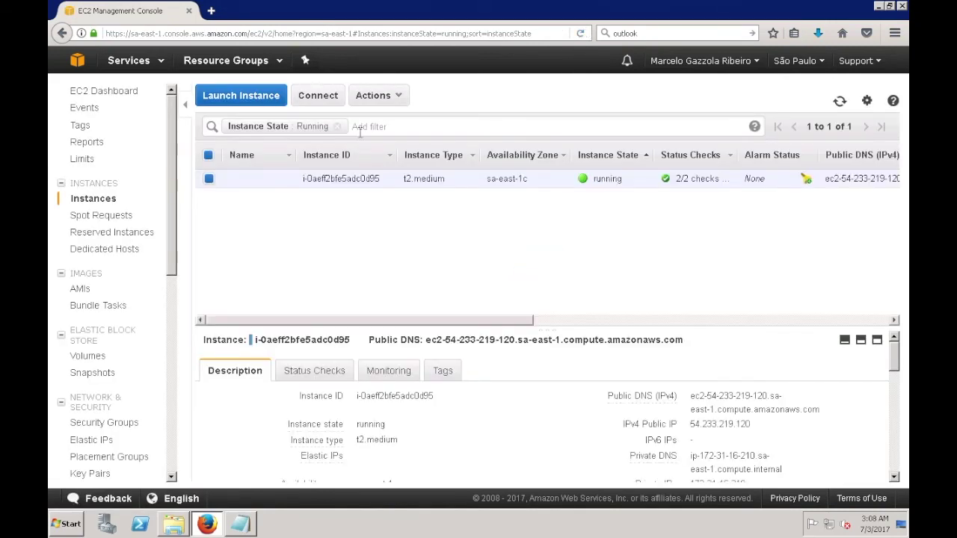
{"action": "left_click", "coordinate": [337, 126]}
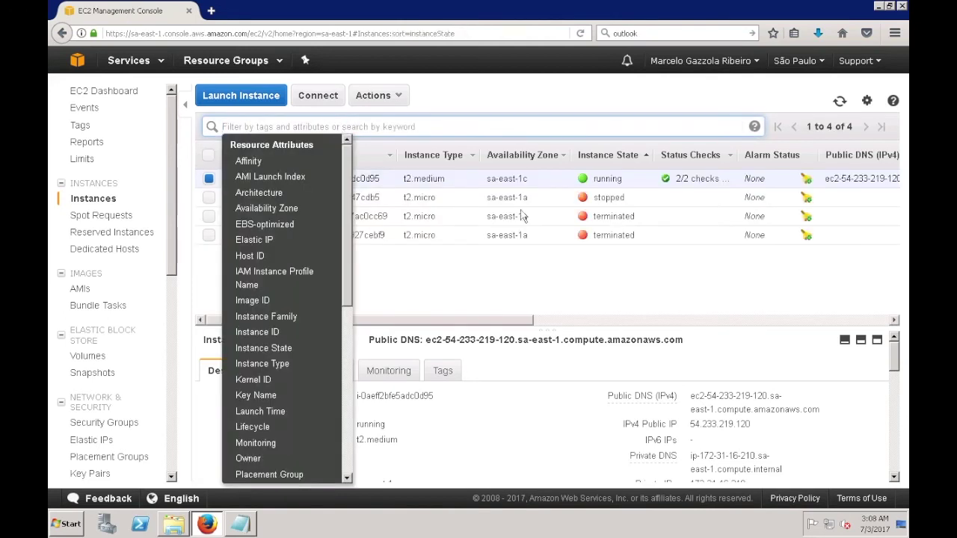
{"action": "left_click", "coordinate": [617, 202]}
{"action": "double_click", "coordinate": [616, 202]}
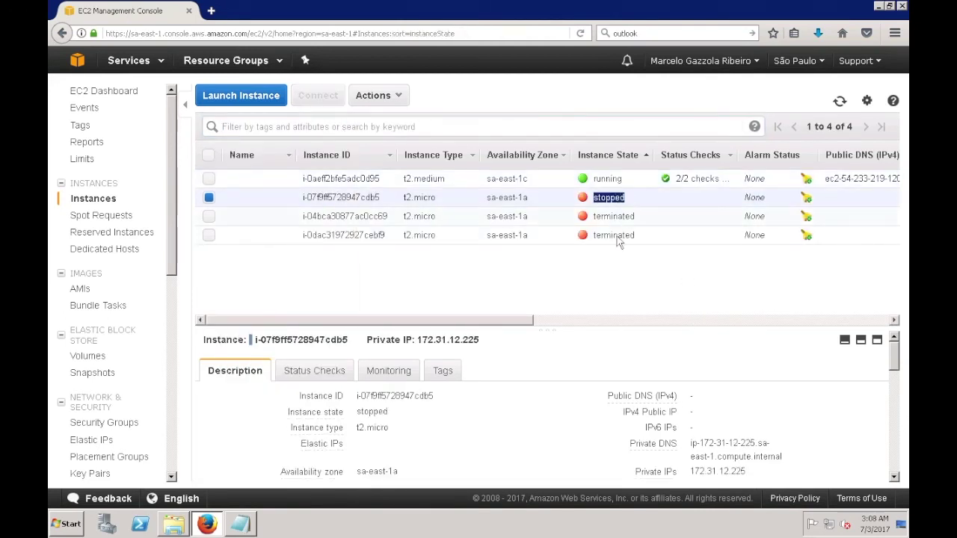
{"action": "left_click", "coordinate": [618, 290]}
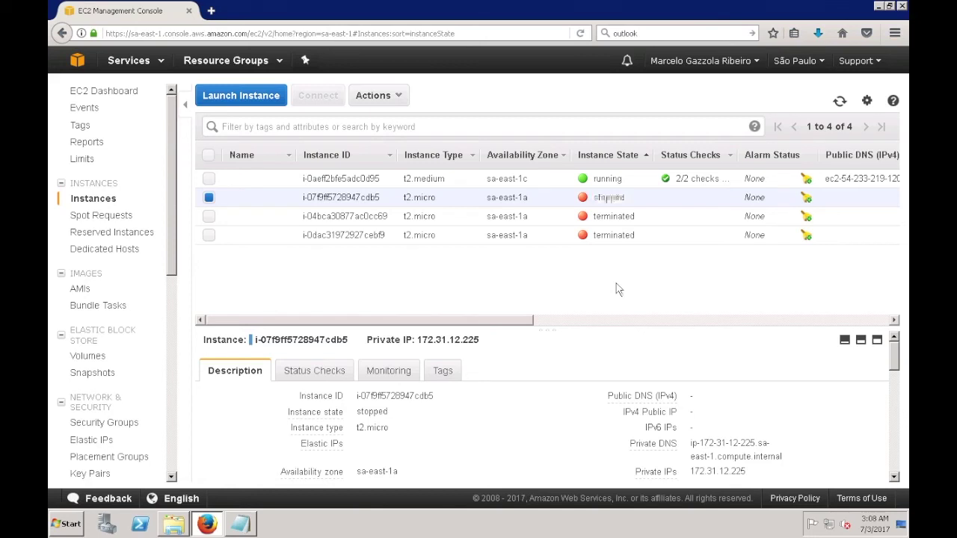
{"action": "left_click", "coordinate": [211, 199]}
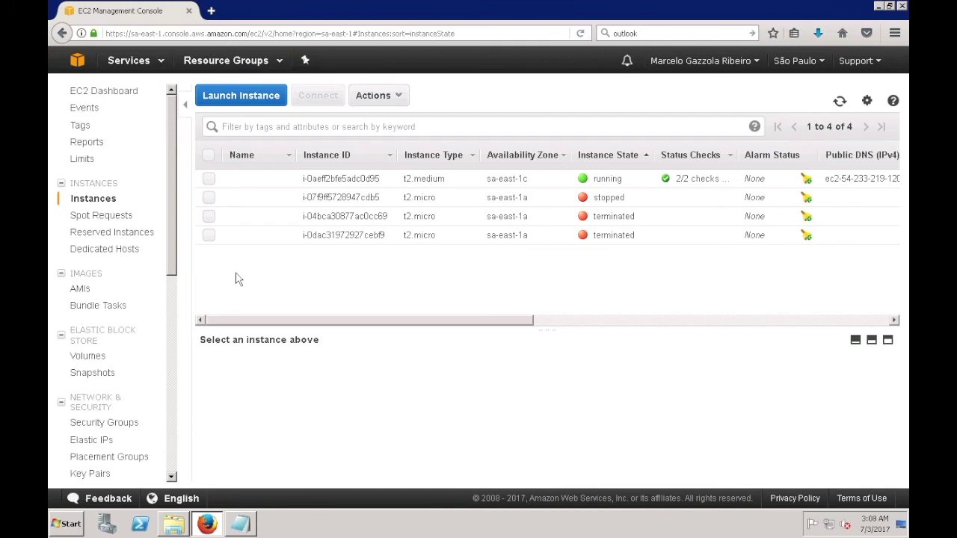
{"action": "left_click", "coordinate": [209, 197]}
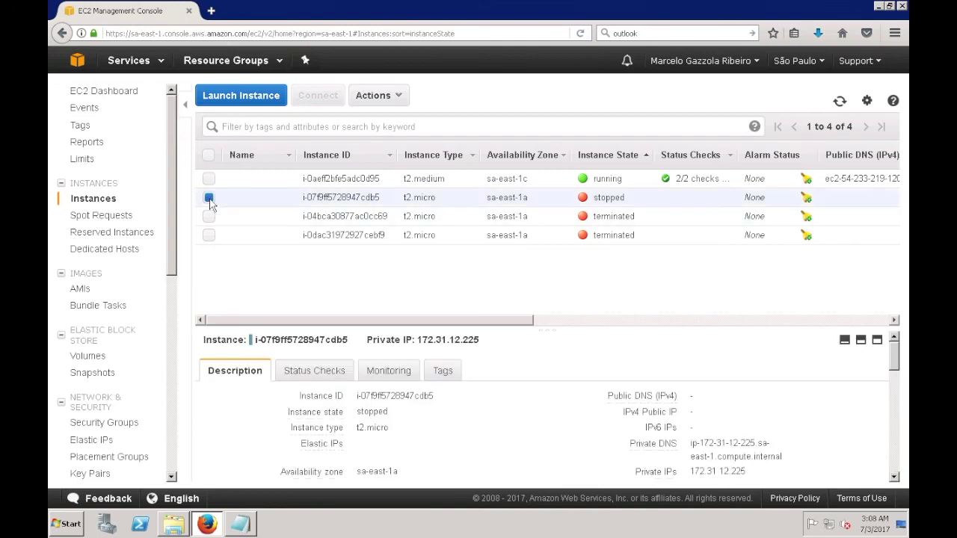
{"action": "left_click", "coordinate": [376, 97]}
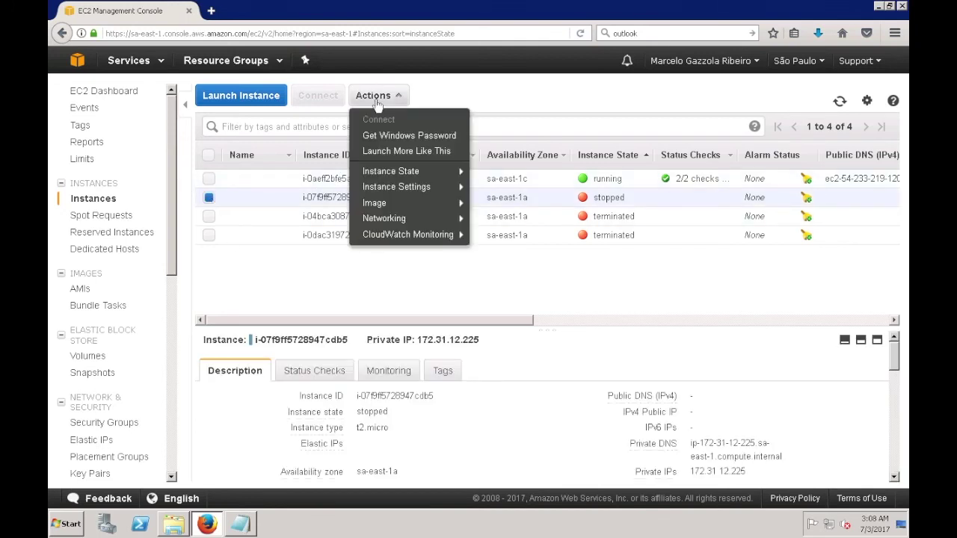
{"action": "left_click", "coordinate": [376, 97]}
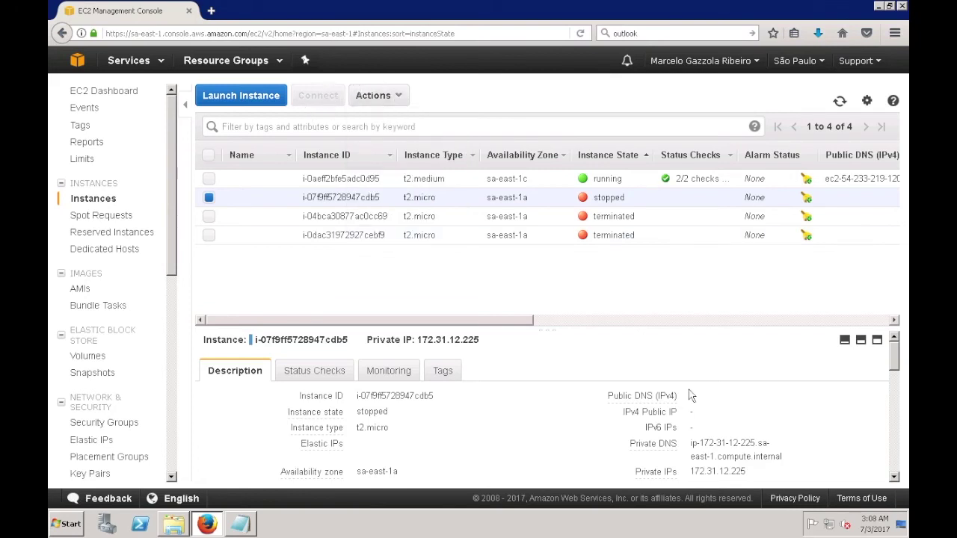
{"action": "mouse_move", "coordinate": [622, 401]}
Step: Start the stopped t2.micro instance through Actions > Instance State > Start and confirm
{"action": "left_click", "coordinate": [381, 103]}
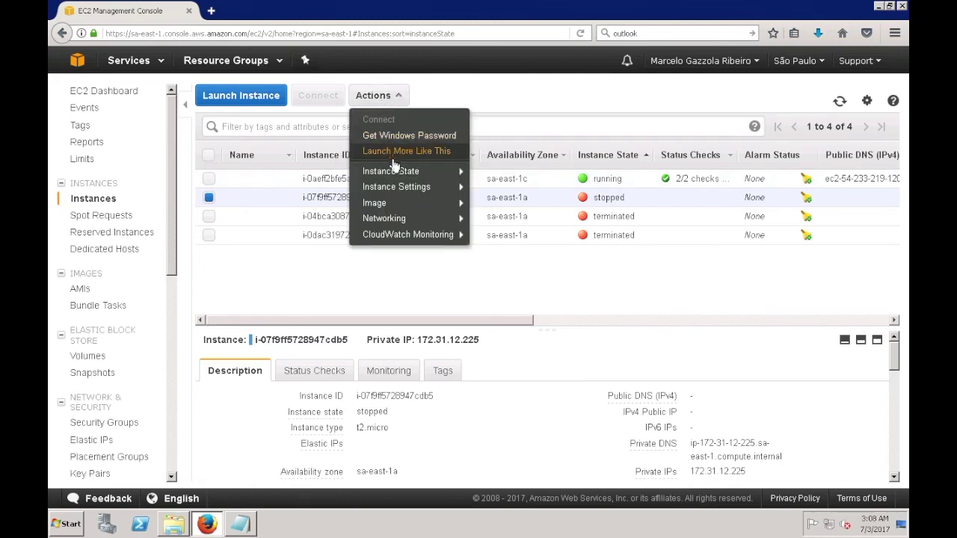
{"action": "mouse_move", "coordinate": [390, 176]}
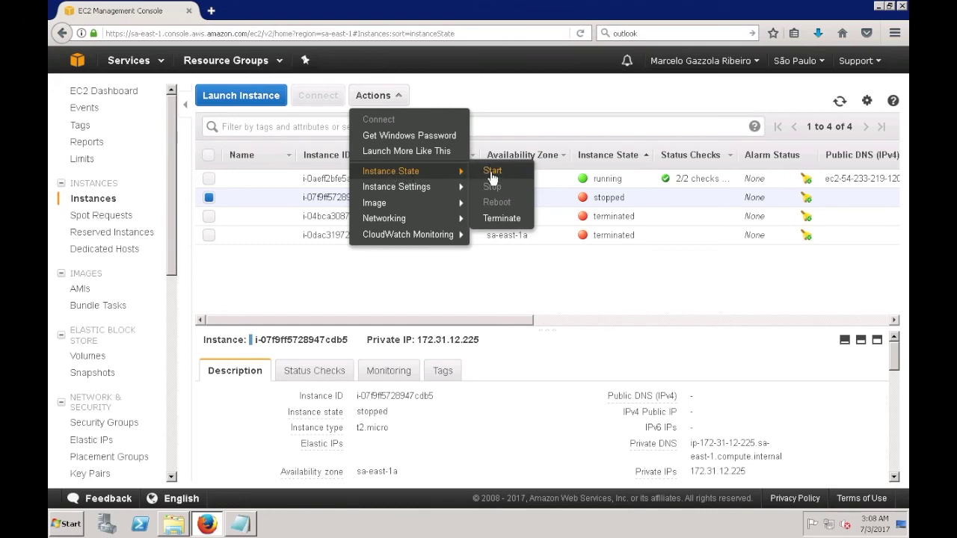
{"action": "left_click", "coordinate": [490, 172]}
{"action": "left_click", "coordinate": [566, 331]}
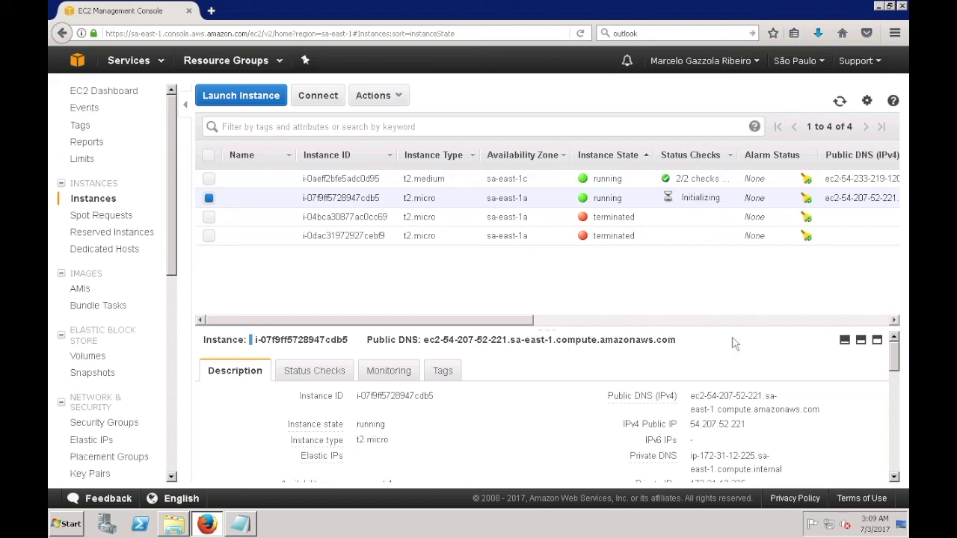
{"action": "left_click_drag", "start_coordinate": [692, 399], "coordinate": [817, 416]}
{"action": "right_click", "coordinate": [810, 411]}
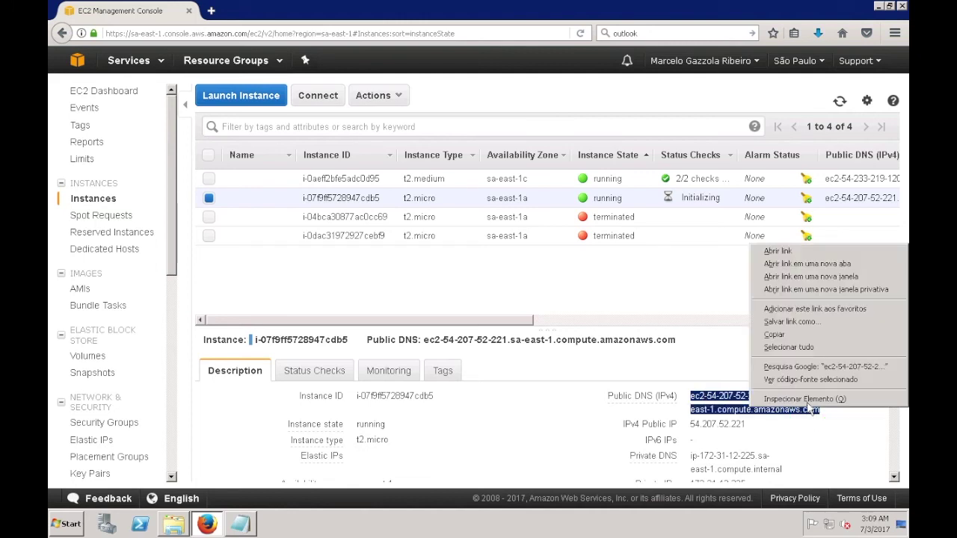
{"action": "left_click", "coordinate": [781, 335]}
{"action": "left_click", "coordinate": [240, 524]}
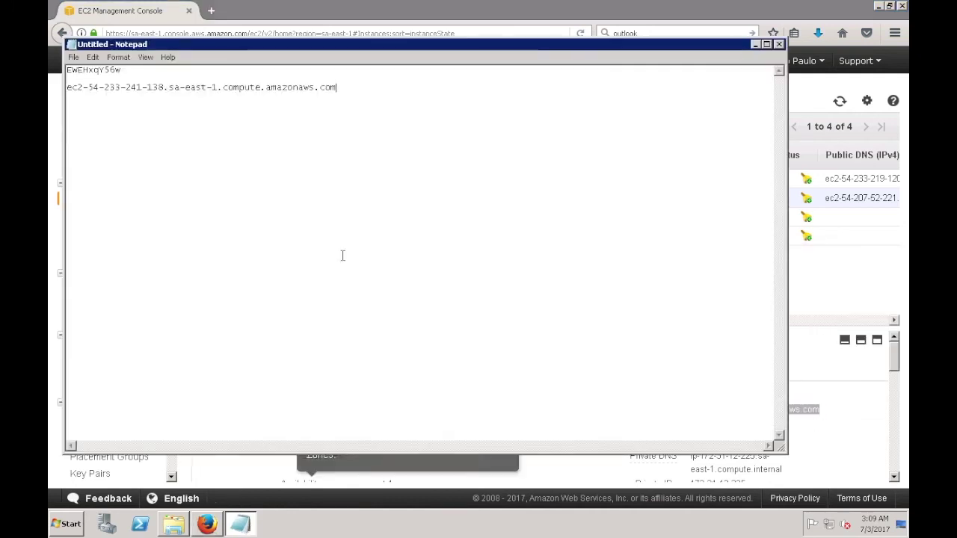
{"action": "key", "text": "Return"}
{"action": "key", "text": "Return"}
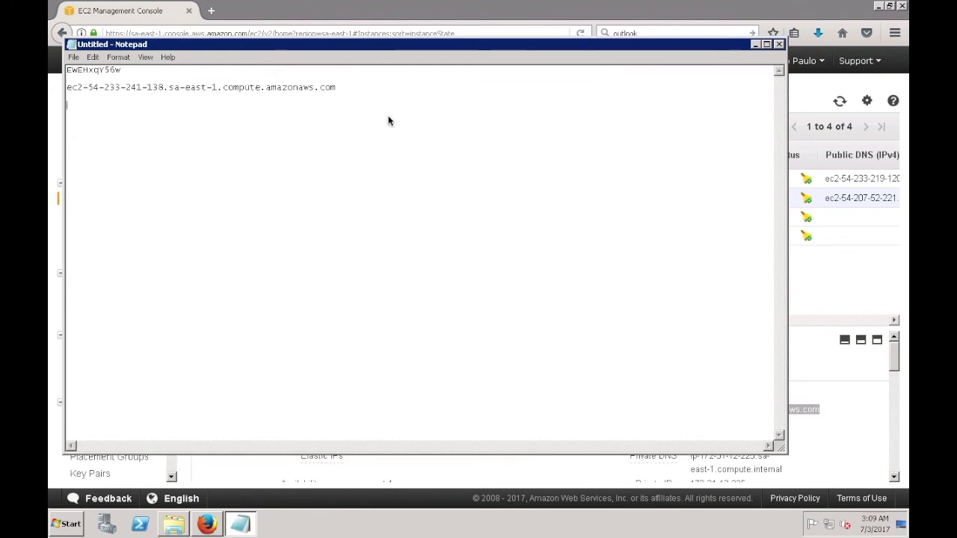
{"action": "right_click", "coordinate": [100, 108]}
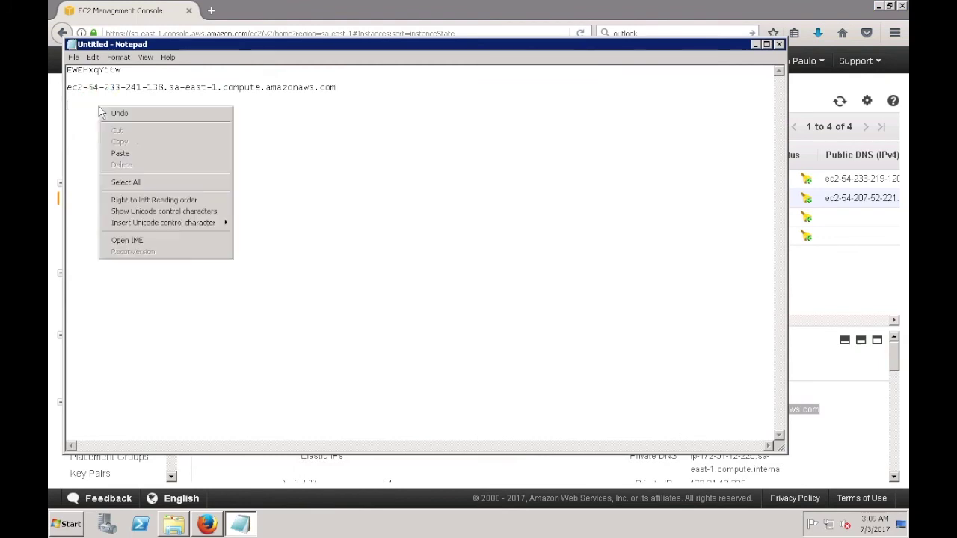
{"action": "left_click", "coordinate": [121, 154]}
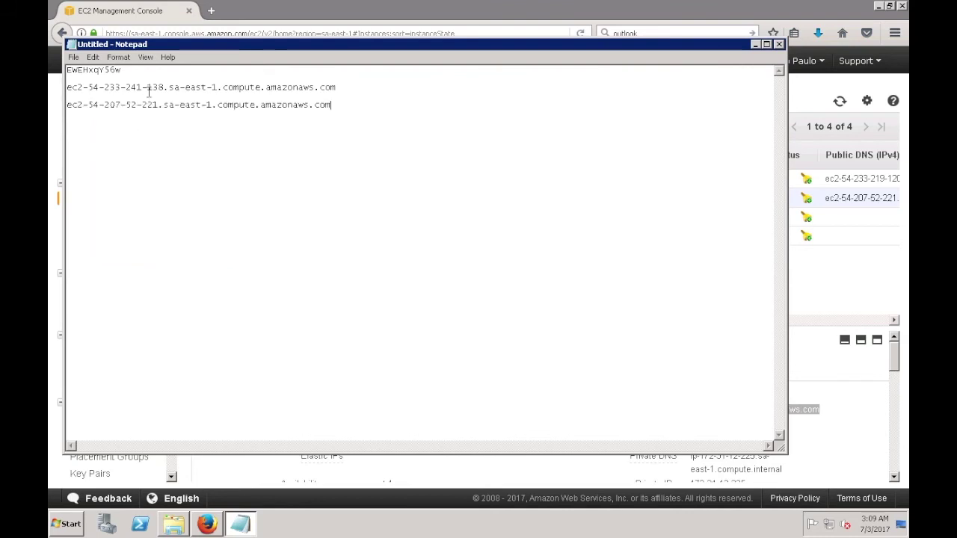
{"action": "left_click_drag", "start_coordinate": [105, 87], "coordinate": [165, 87]}
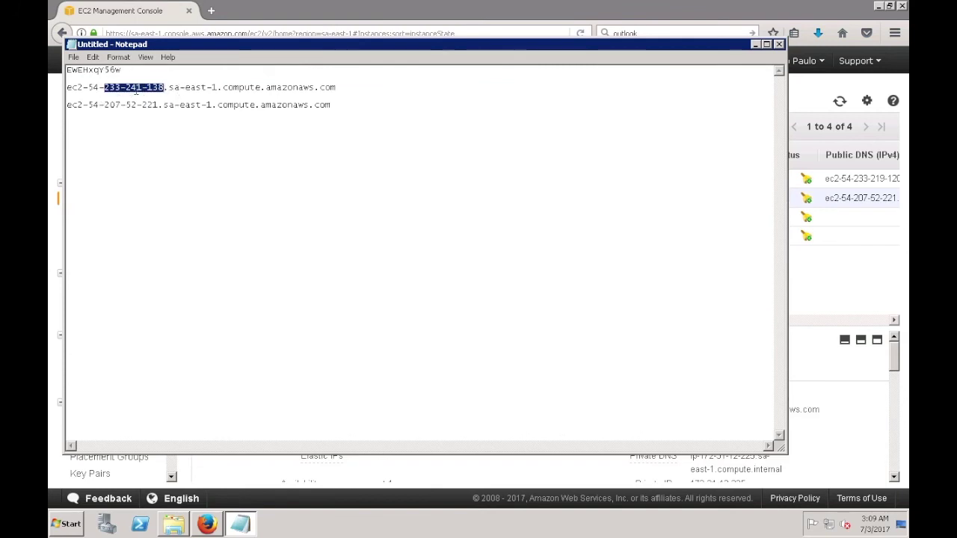
{"action": "left_click_drag", "start_coordinate": [106, 105], "coordinate": [157, 105]}
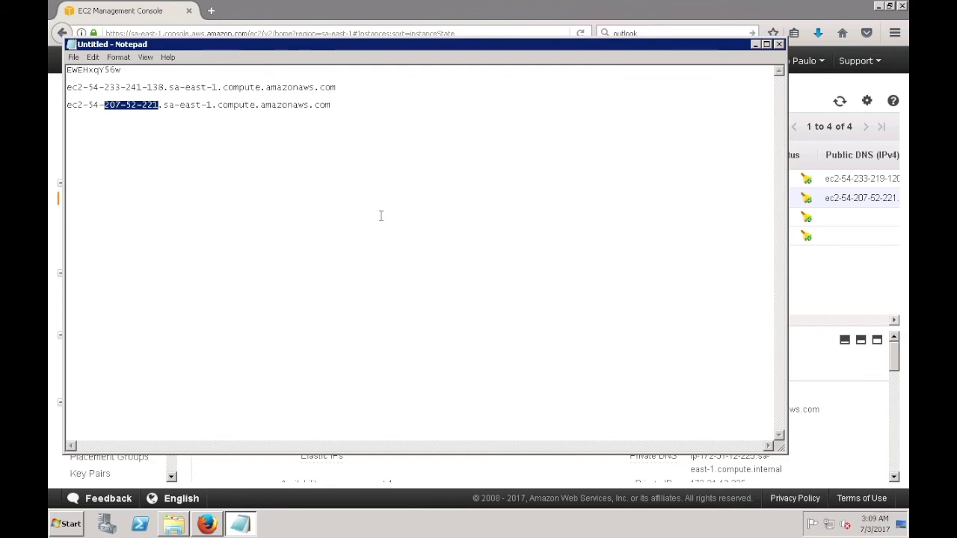
{"action": "left_click", "coordinate": [173, 524]}
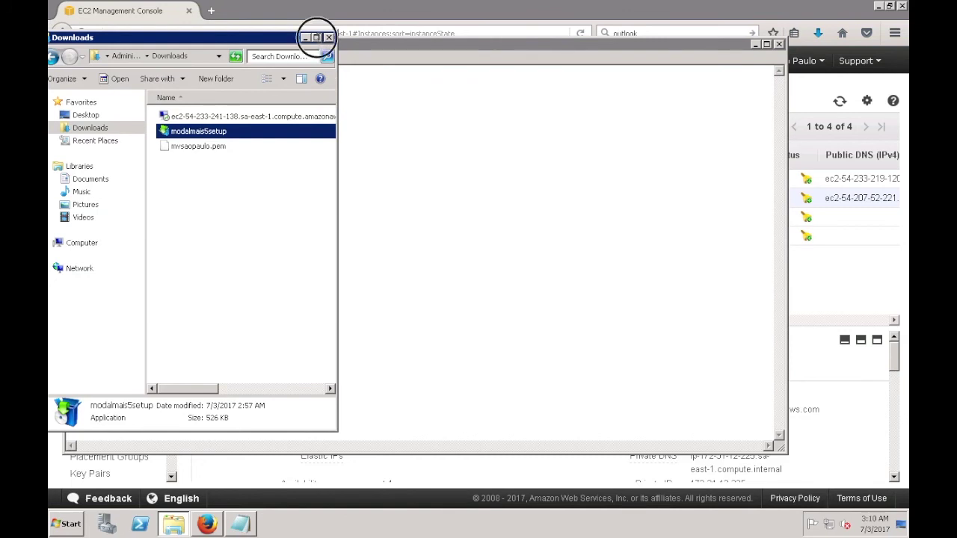
{"action": "left_click", "coordinate": [317, 38]}
{"action": "double_click", "coordinate": [319, 86]}
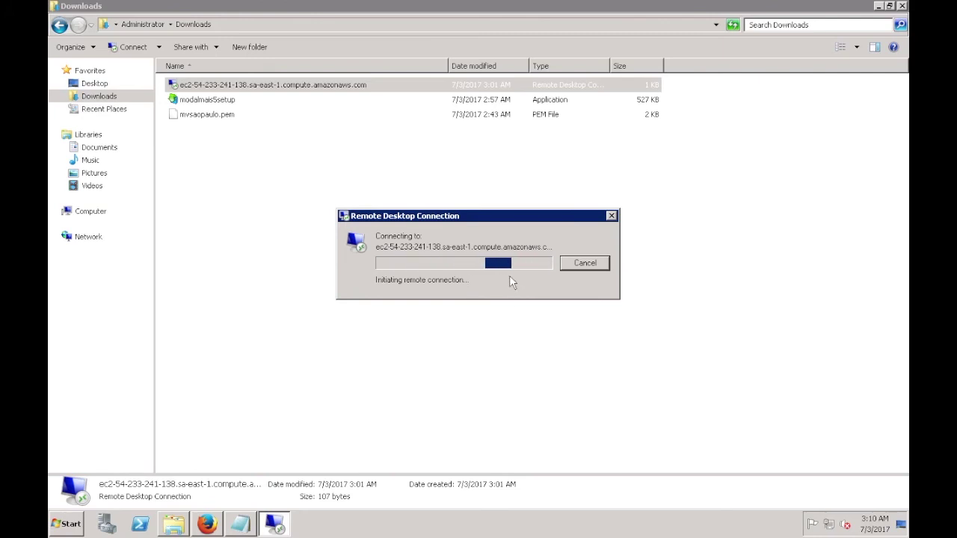
{"action": "left_click", "coordinate": [577, 263]}
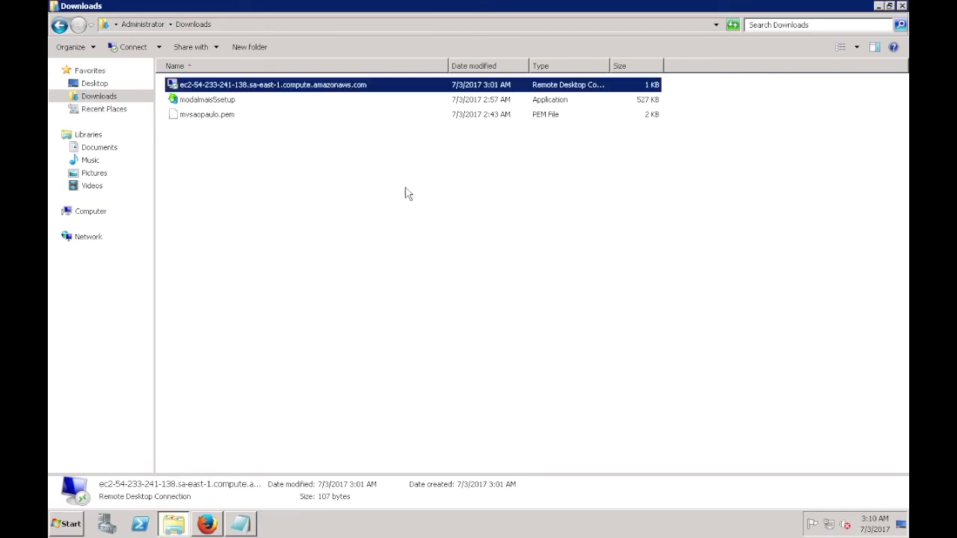
{"action": "right_click", "coordinate": [354, 86]}
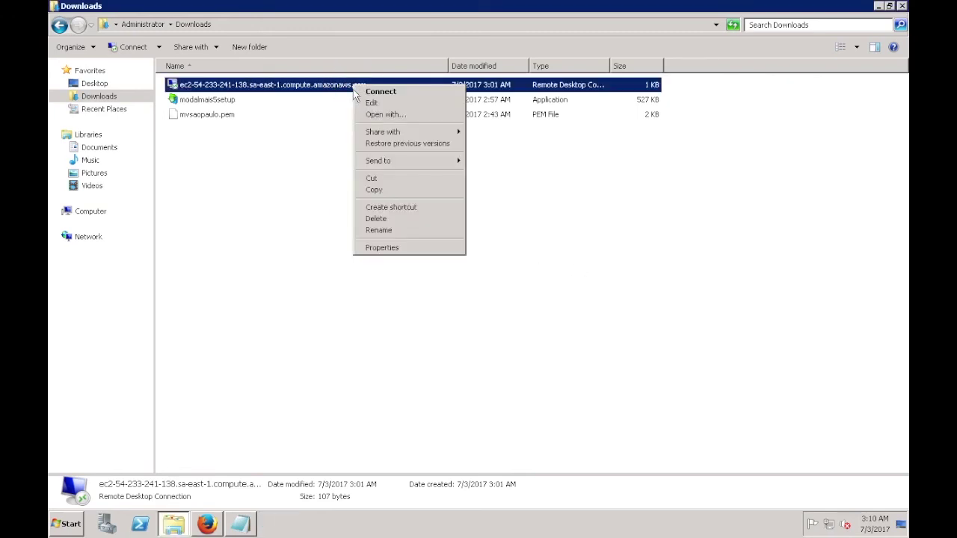
{"action": "left_click", "coordinate": [377, 218]}
{"action": "left_click", "coordinate": [508, 314]}
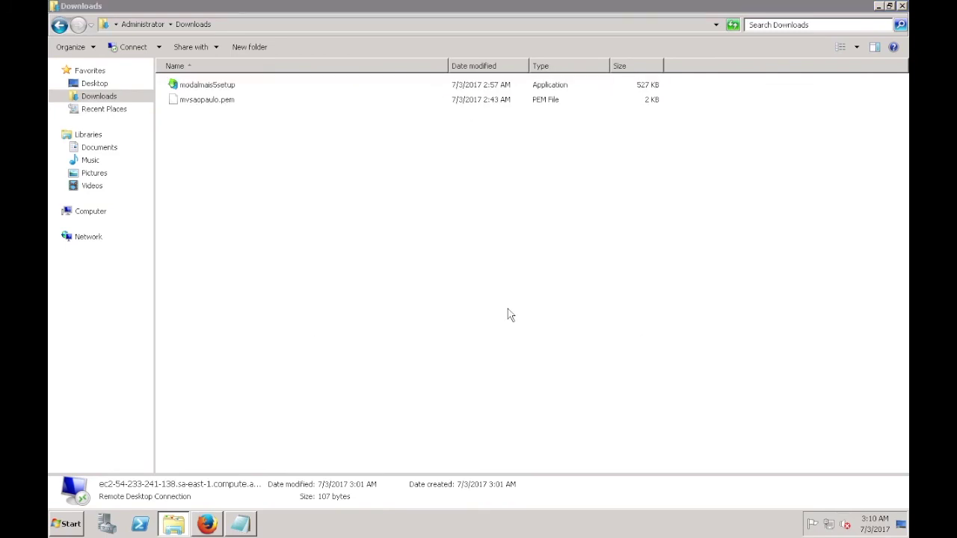
{"action": "left_click", "coordinate": [208, 524]}
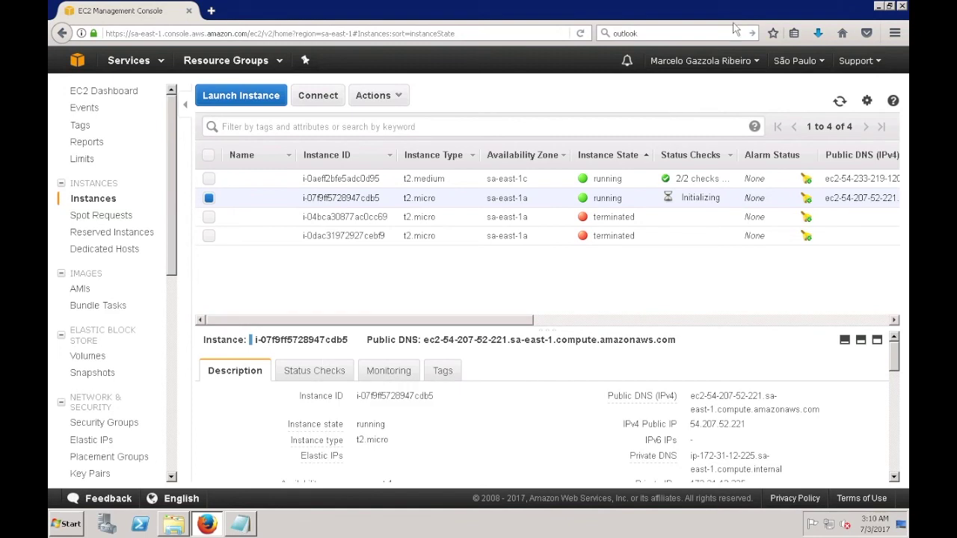
Step: Download the new Remote Desktop file for the running t2.micro instance
{"action": "left_click", "coordinate": [581, 34]}
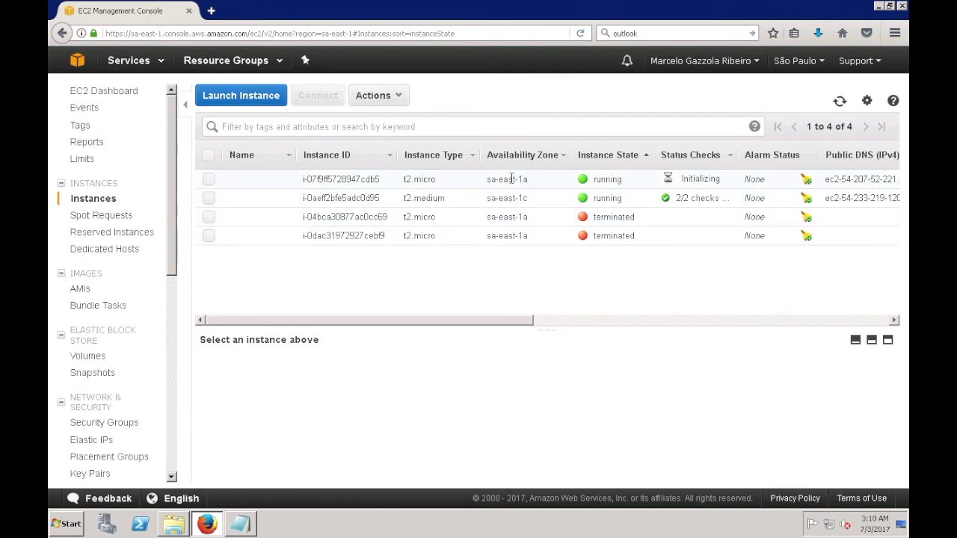
{"action": "left_click", "coordinate": [210, 180]}
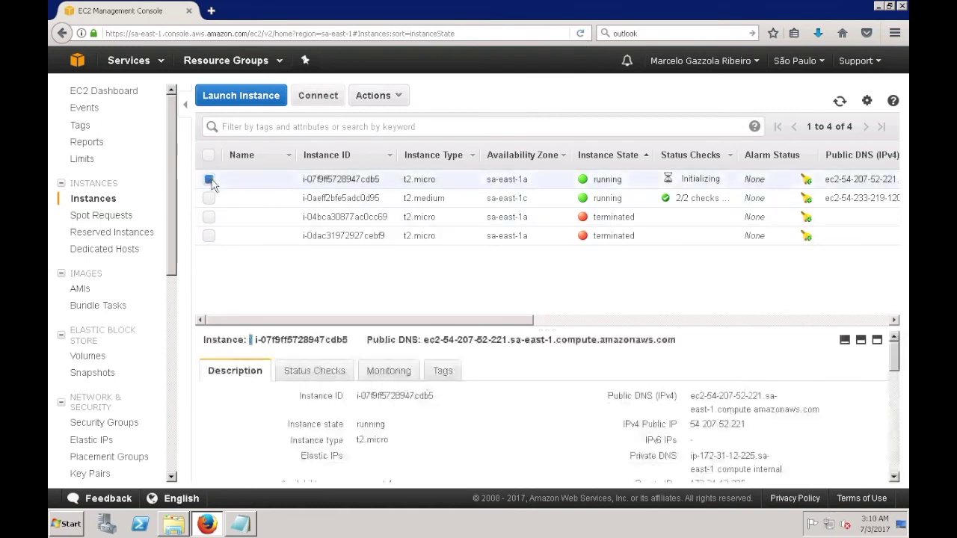
{"action": "left_click", "coordinate": [318, 99]}
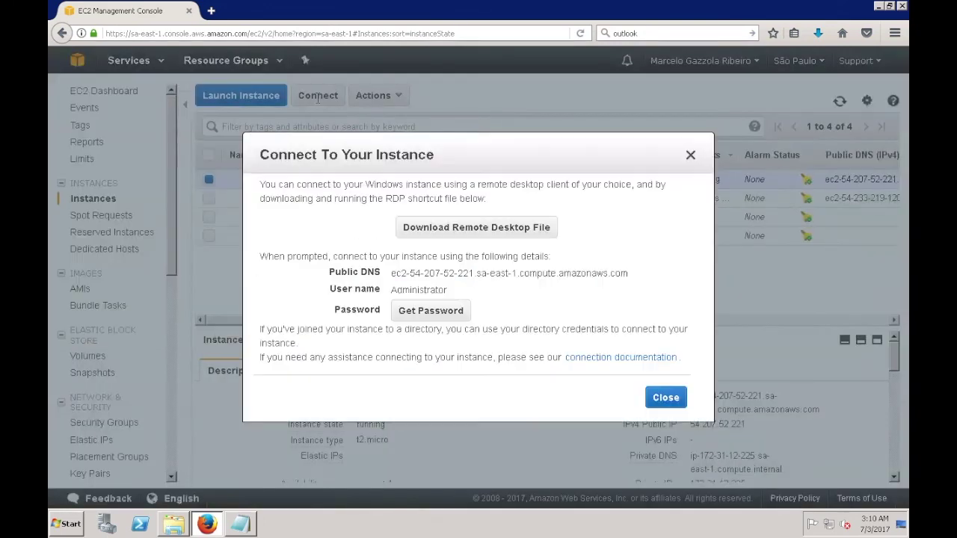
{"action": "left_click", "coordinate": [467, 230]}
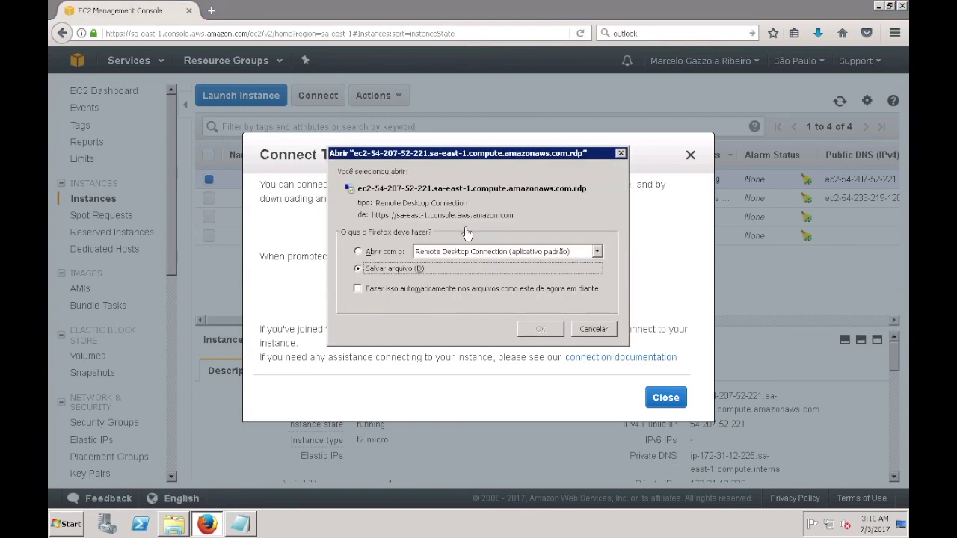
{"action": "left_click", "coordinate": [529, 329]}
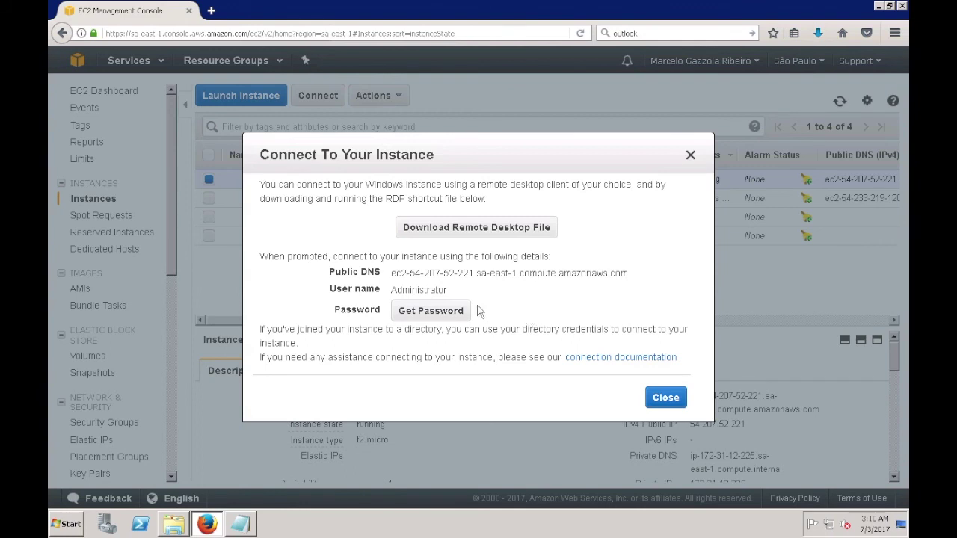
Step: Decrypt the Administrator password using mvsaopaulo.pem and select it for copying
{"action": "left_click", "coordinate": [438, 312]}
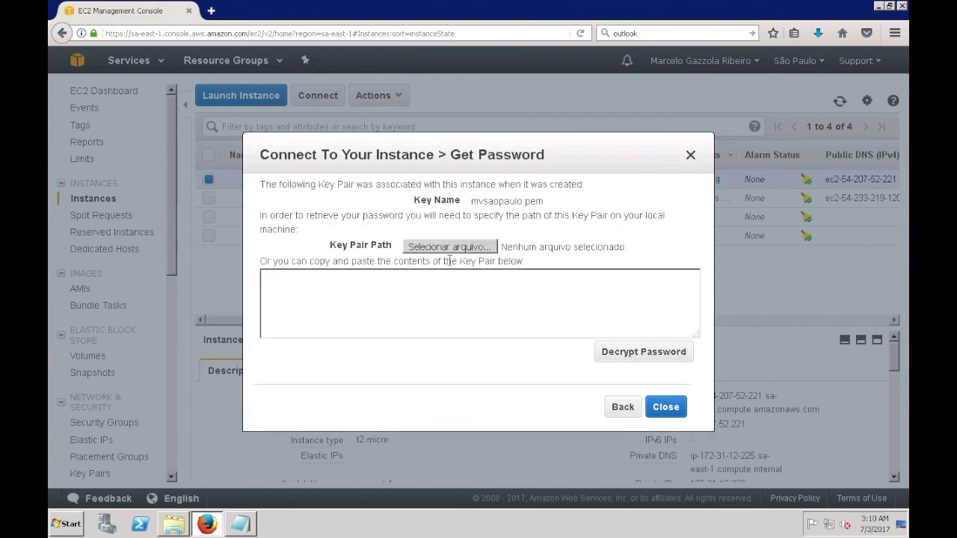
{"action": "left_click", "coordinate": [450, 247]}
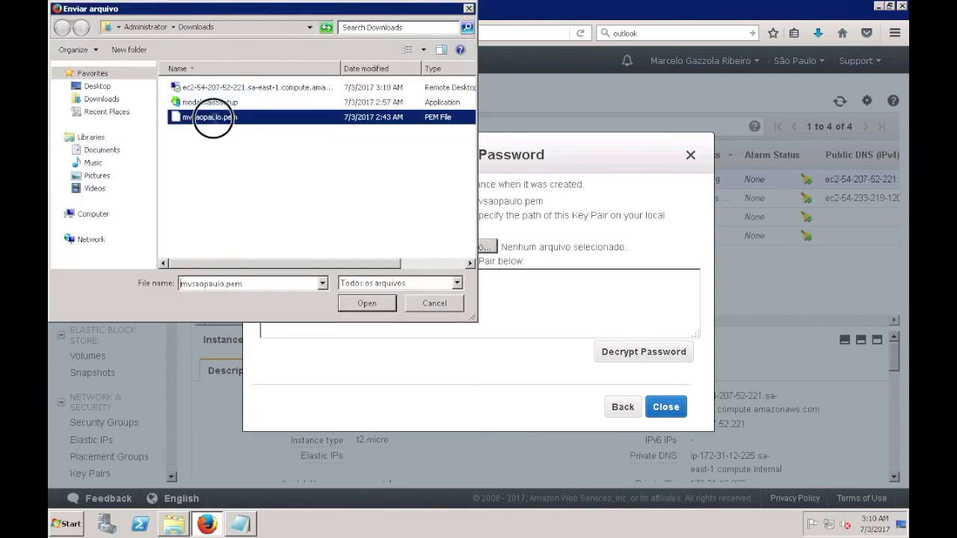
{"action": "double_click", "coordinate": [210, 118]}
{"action": "left_click", "coordinate": [610, 353]}
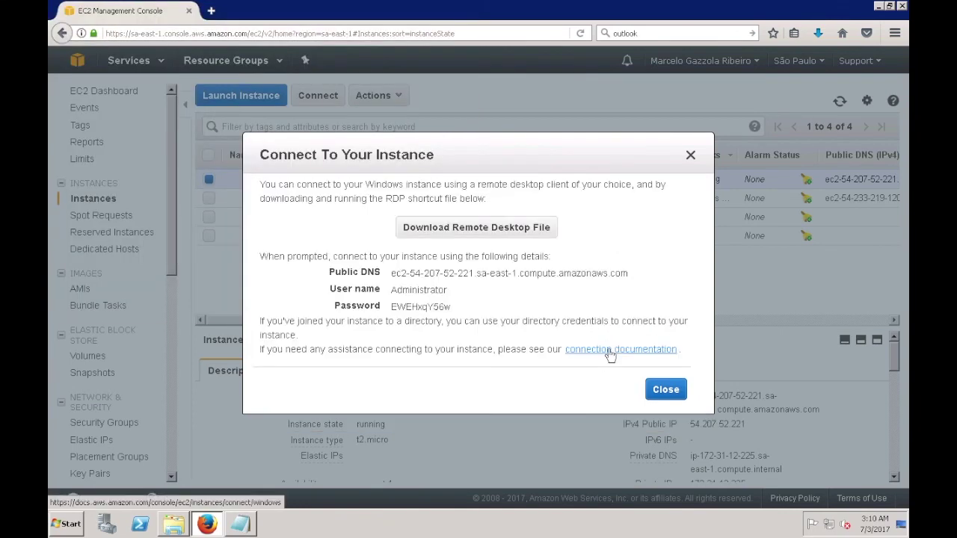
{"action": "double_click", "coordinate": [432, 306]}
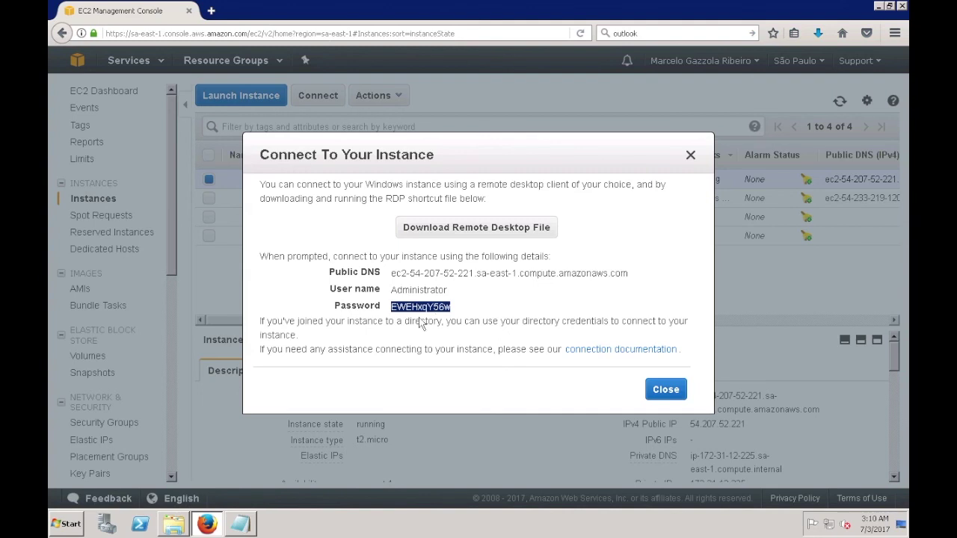
{"action": "left_click", "coordinate": [239, 523]}
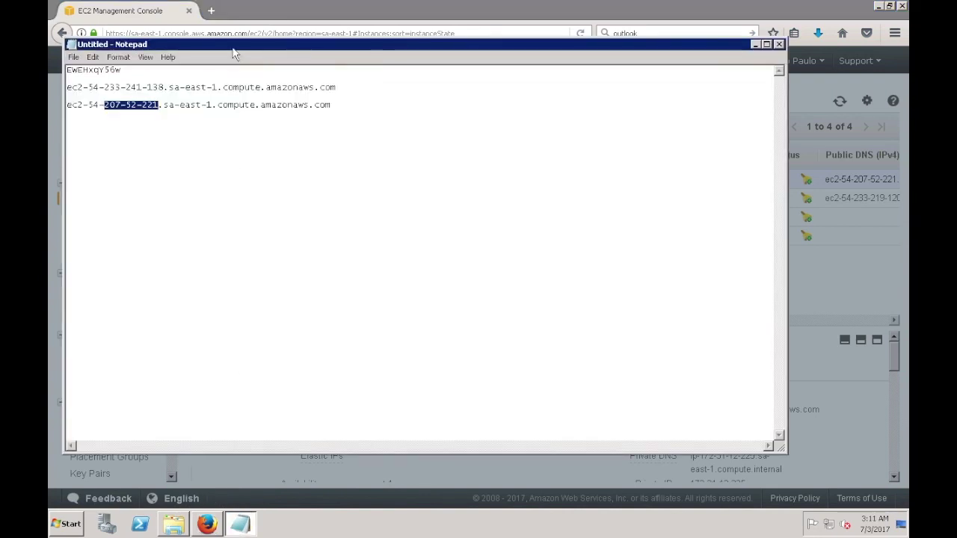
Step: Minimize the unsaved notes, close the Connect dialog, and reload the instances page
{"action": "left_click_drag", "start_coordinate": [628, 362], "coordinate": [628, 362]}
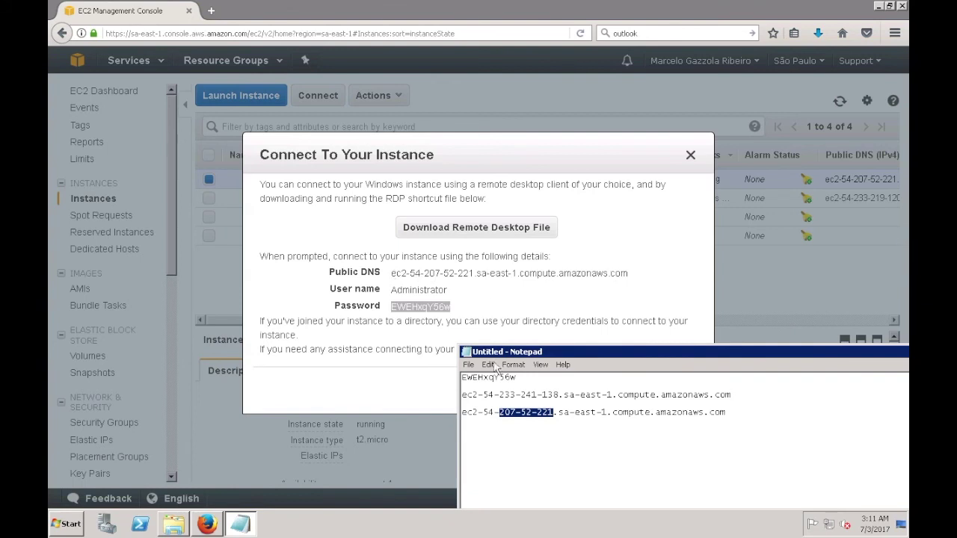
{"action": "left_click_drag", "start_coordinate": [770, 356], "coordinate": [568, 125]}
{"action": "left_click_drag", "start_coordinate": [779, 123], "coordinate": [601, 66]}
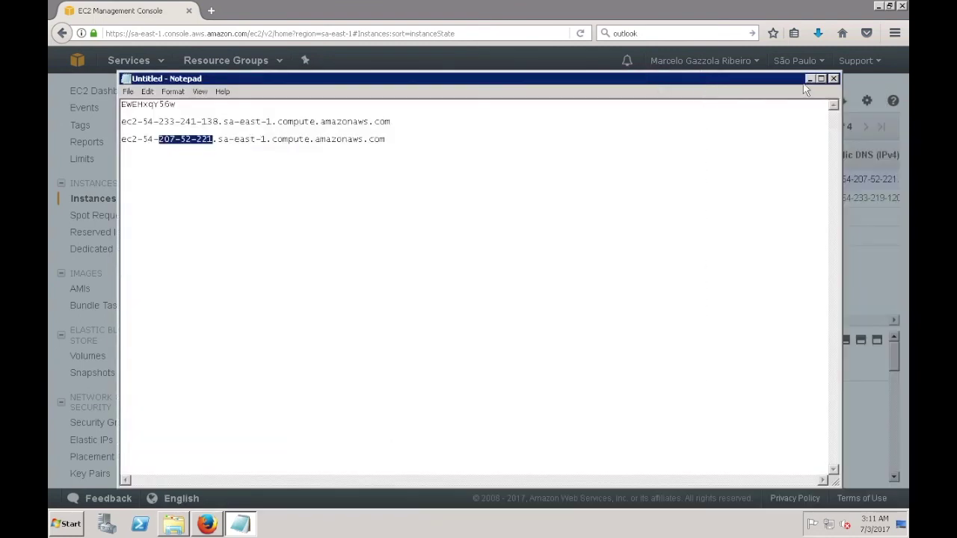
{"action": "left_click", "coordinate": [834, 78]}
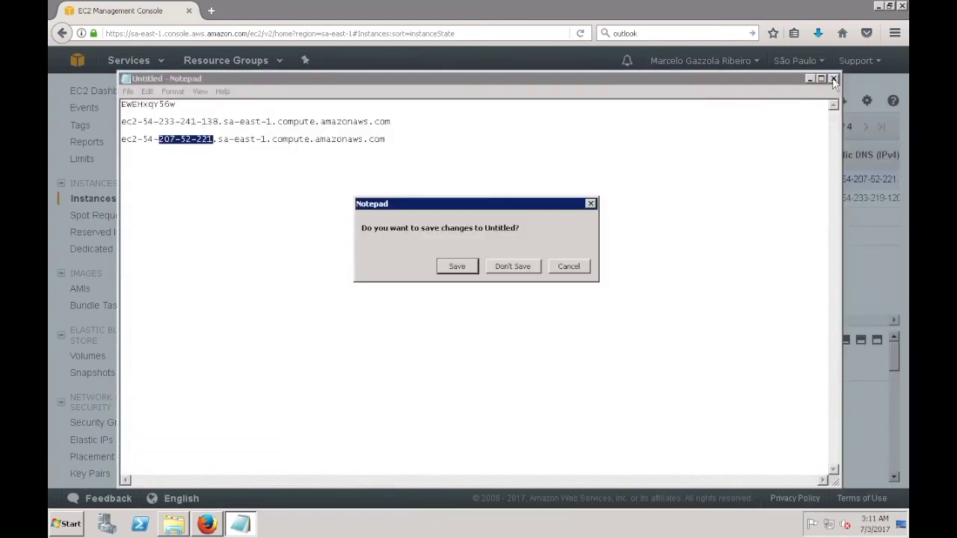
{"action": "left_click", "coordinate": [568, 266]}
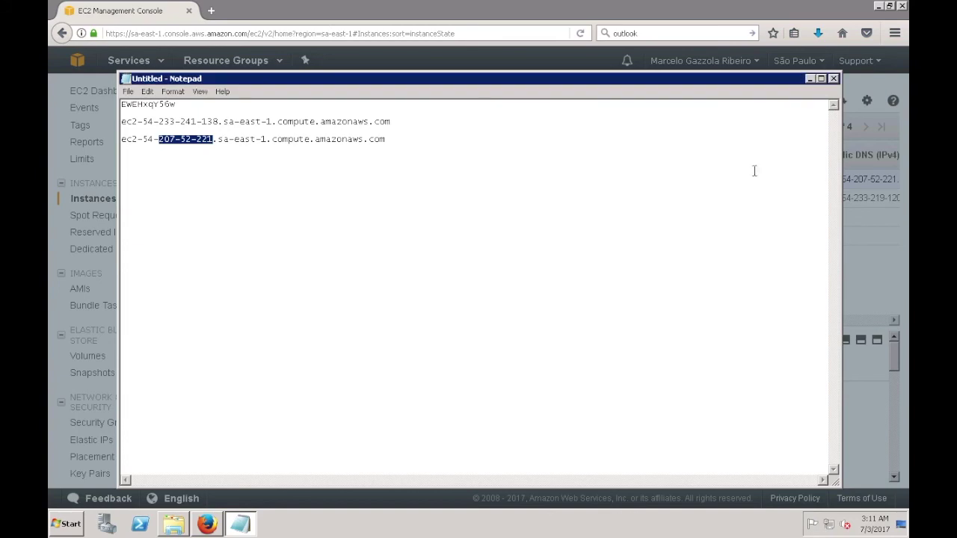
{"action": "left_click", "coordinate": [810, 78]}
{"action": "left_click", "coordinate": [664, 389]}
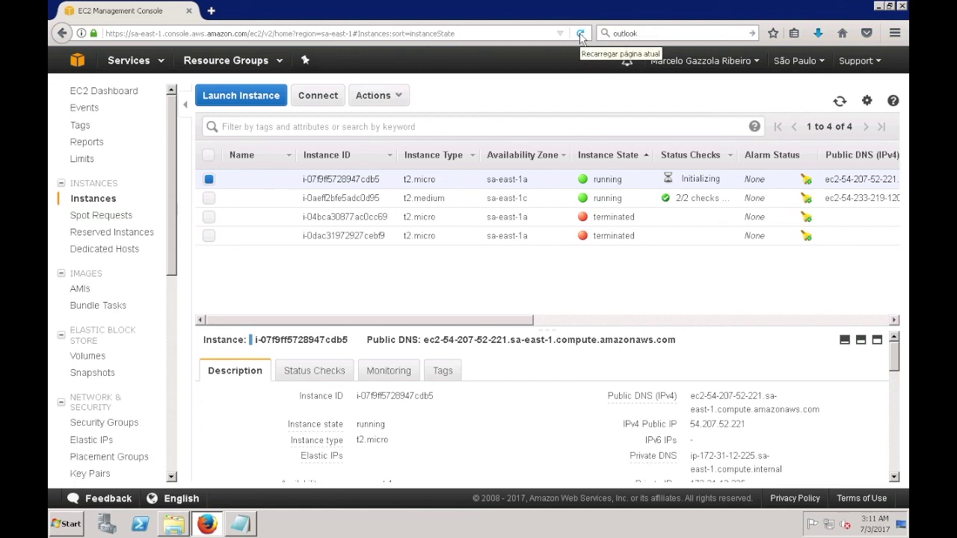
{"action": "left_click", "coordinate": [581, 34]}
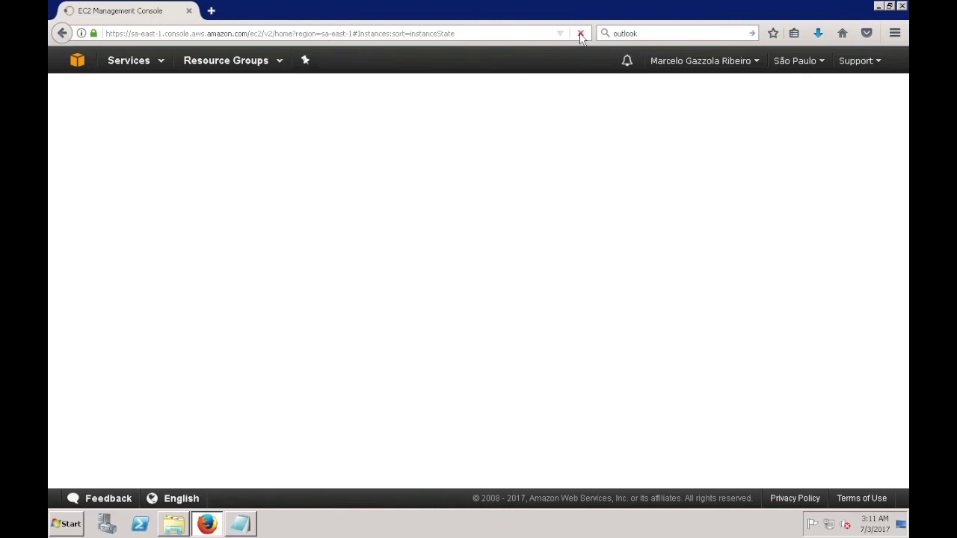
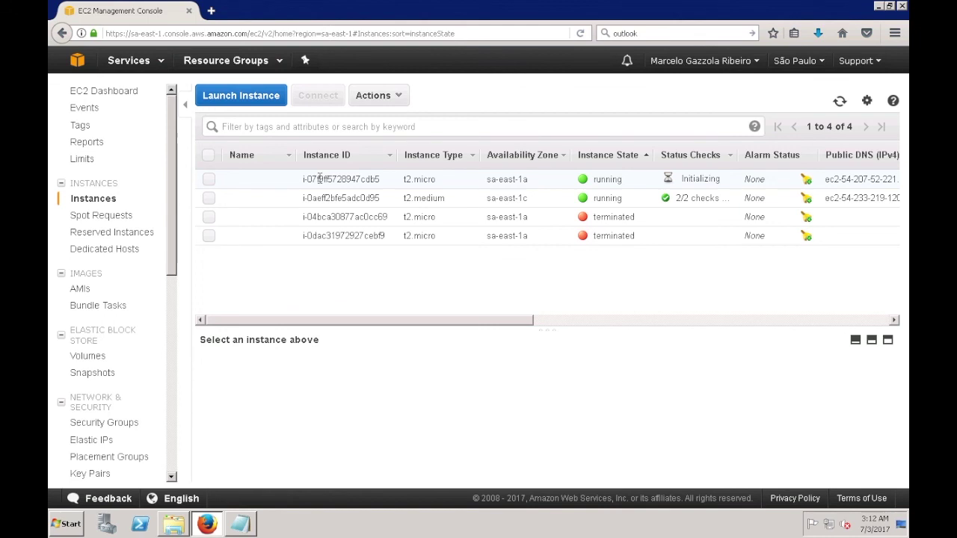
Step: Reload the instance list until the new t2.micro instance shows 2/2 status checks passed
{"action": "left_click", "coordinate": [579, 33]}
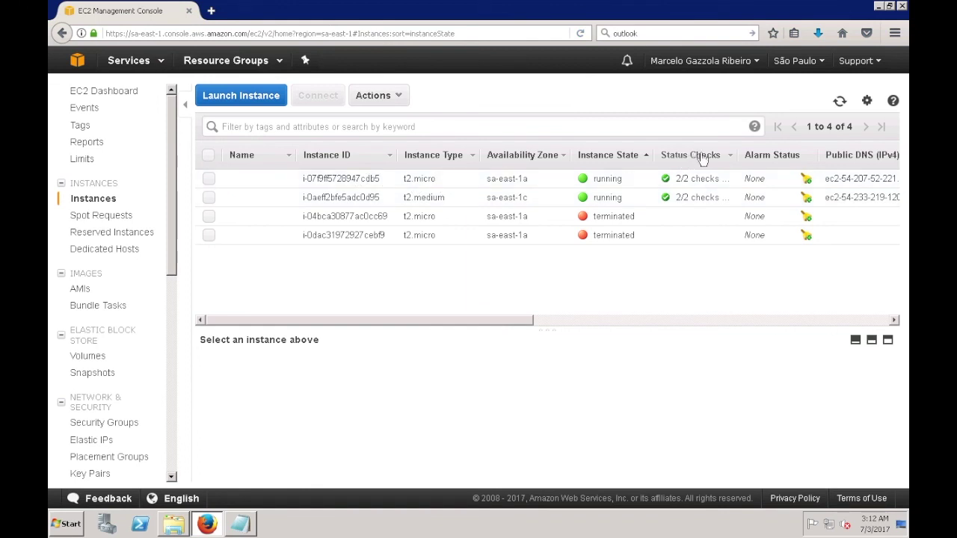
Step: Download the t2.micro instance's Remote Desktop file, open it and accept the publisher warning
{"action": "left_click", "coordinate": [210, 181]}
{"action": "left_click", "coordinate": [320, 104]}
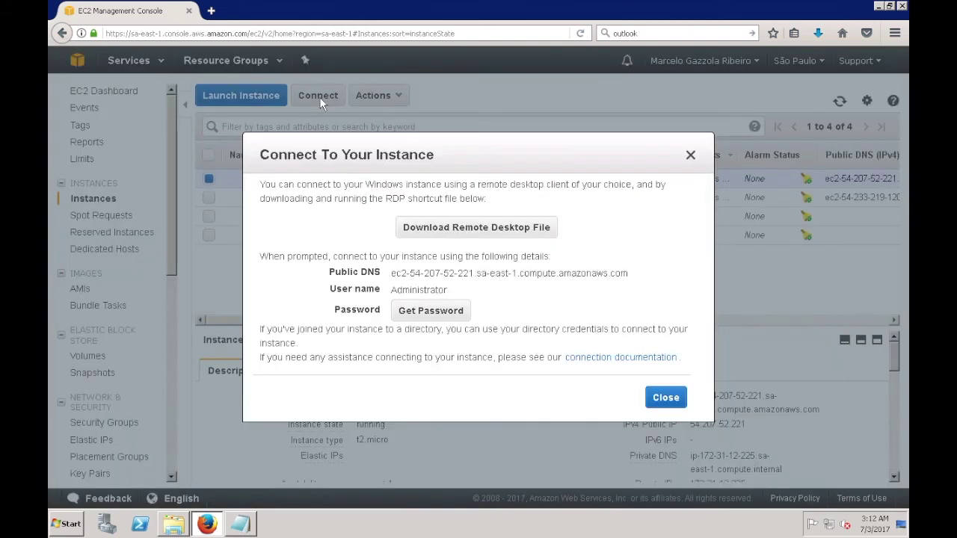
{"action": "left_click", "coordinate": [420, 227]}
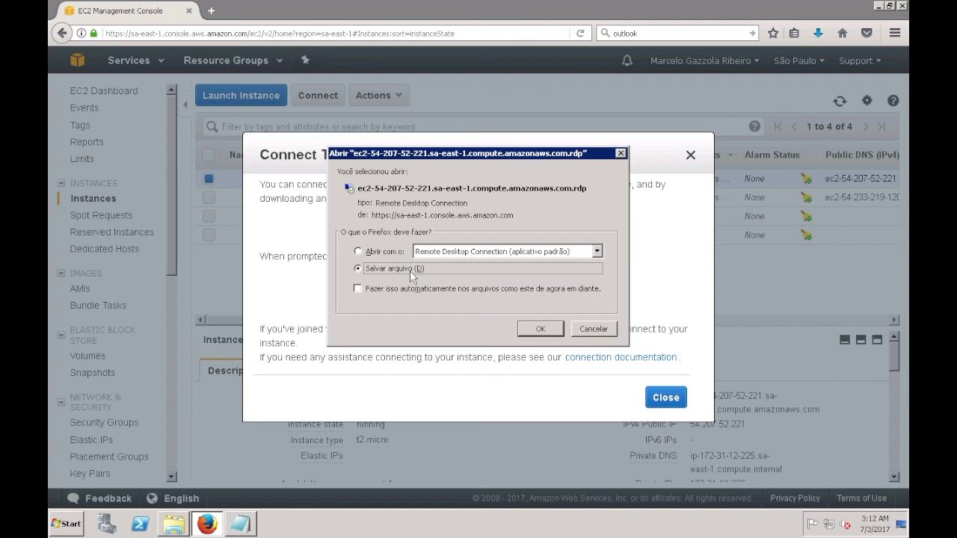
{"action": "left_click", "coordinate": [385, 253]}
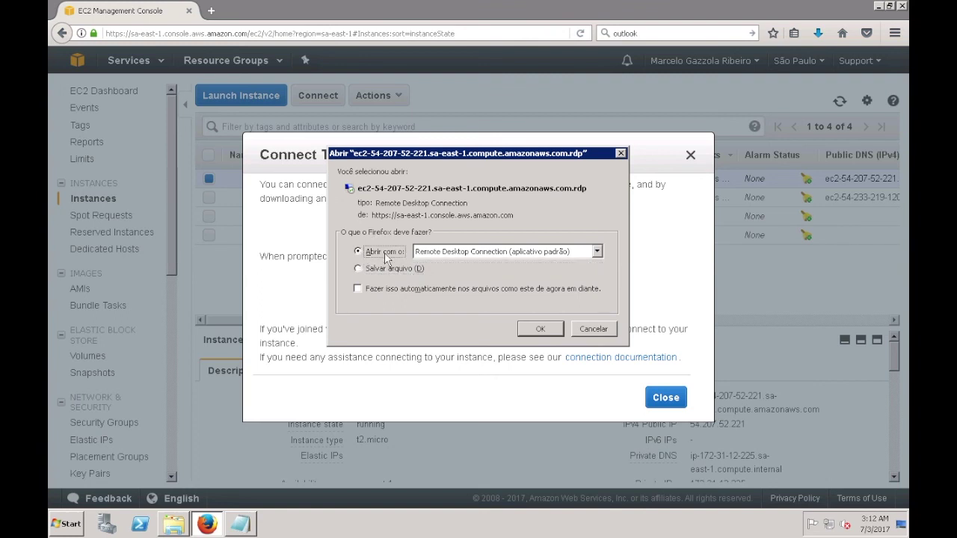
{"action": "left_click", "coordinate": [530, 330]}
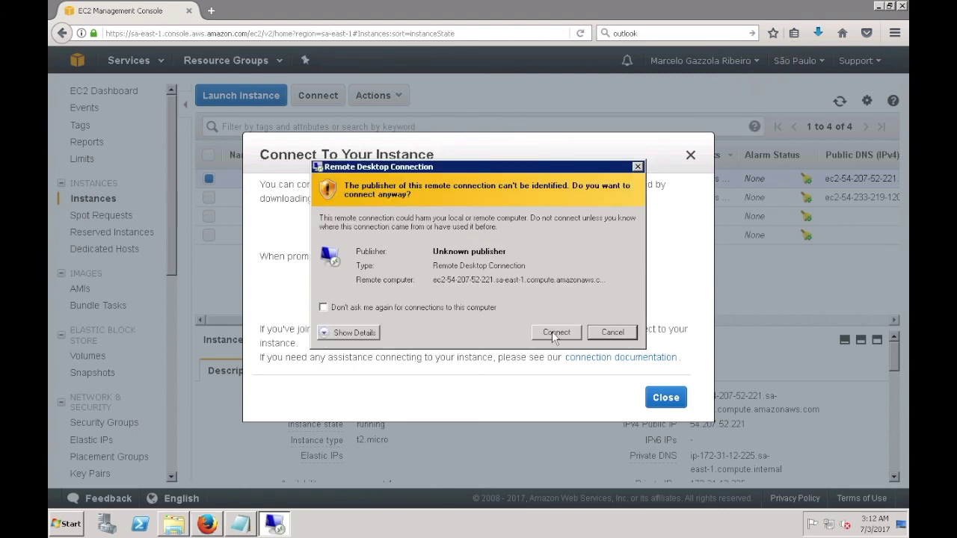
{"action": "left_click", "coordinate": [557, 332]}
Step: Log in as Administrator with the password copied from Notepad, remembering credentials and accepting the certificate
{"action": "right_click", "coordinate": [472, 232]}
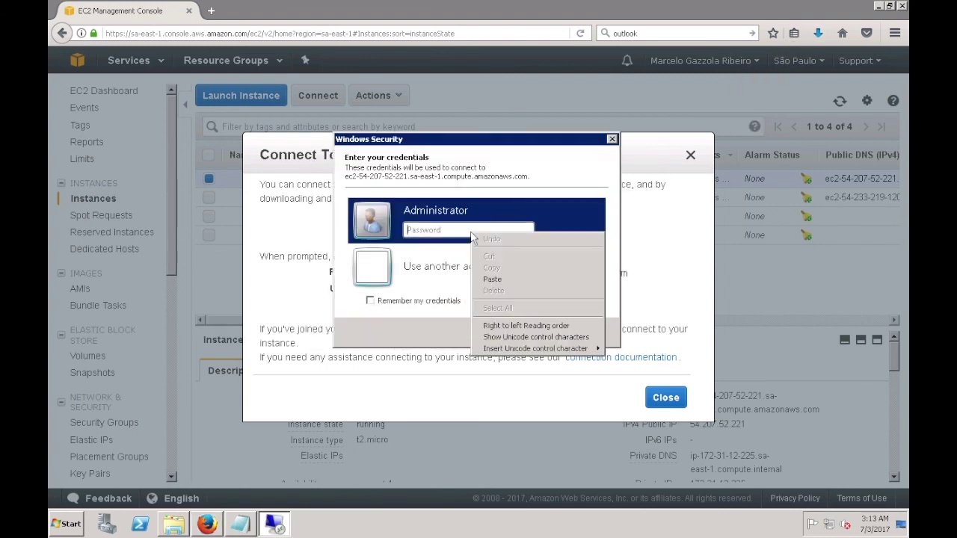
{"action": "left_click", "coordinate": [240, 523]}
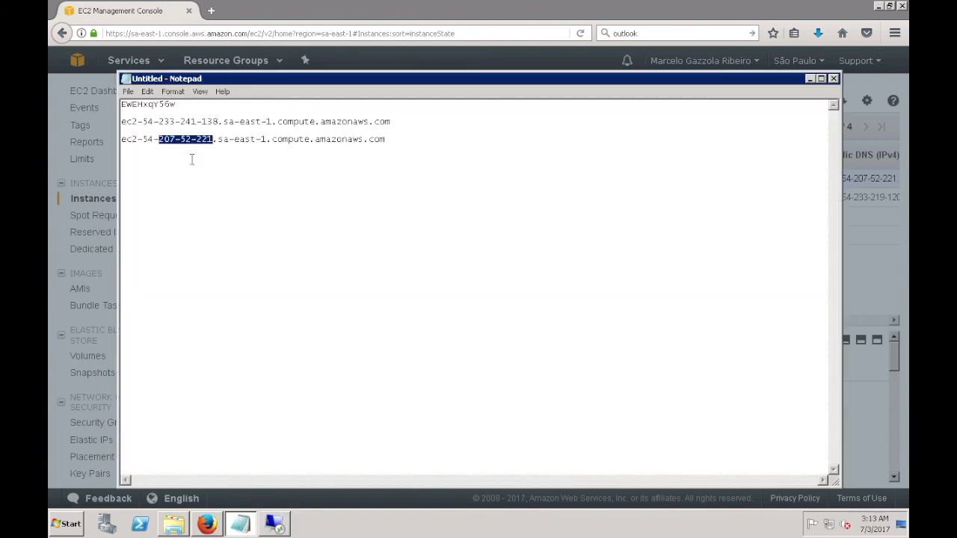
{"action": "double_click", "coordinate": [165, 105]}
{"action": "right_click", "coordinate": [165, 106]}
{"action": "left_click", "coordinate": [185, 139]}
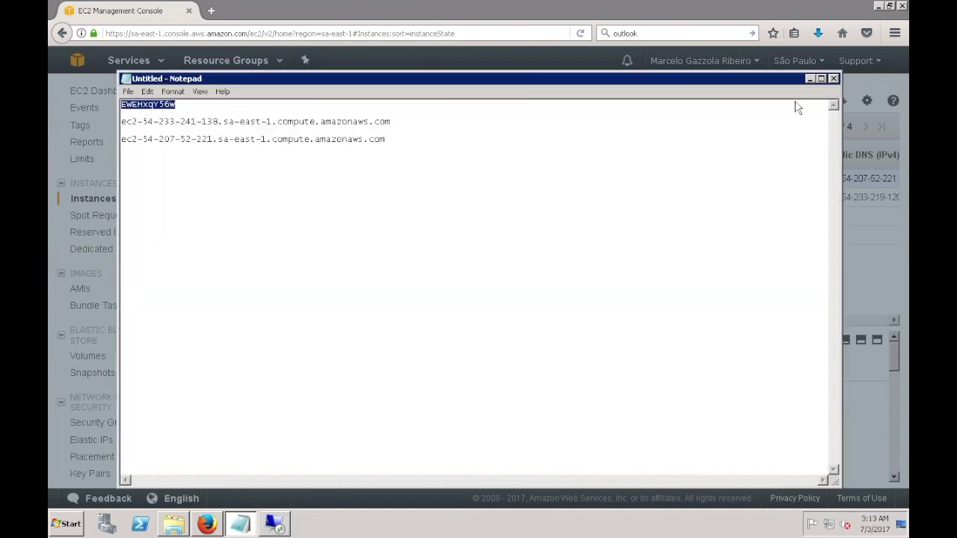
{"action": "left_click", "coordinate": [809, 79]}
{"action": "right_click", "coordinate": [513, 226]}
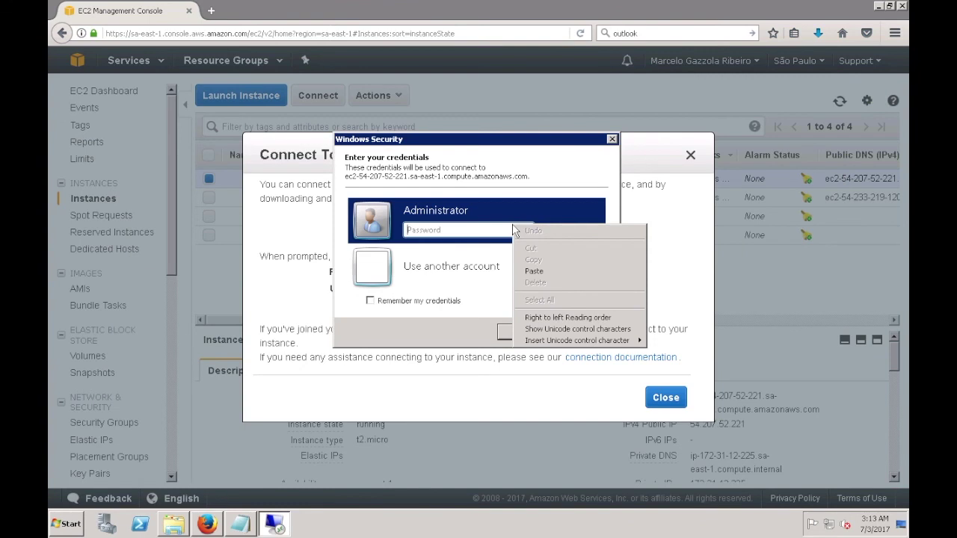
{"action": "left_click", "coordinate": [531, 271]}
{"action": "left_click", "coordinate": [377, 301]}
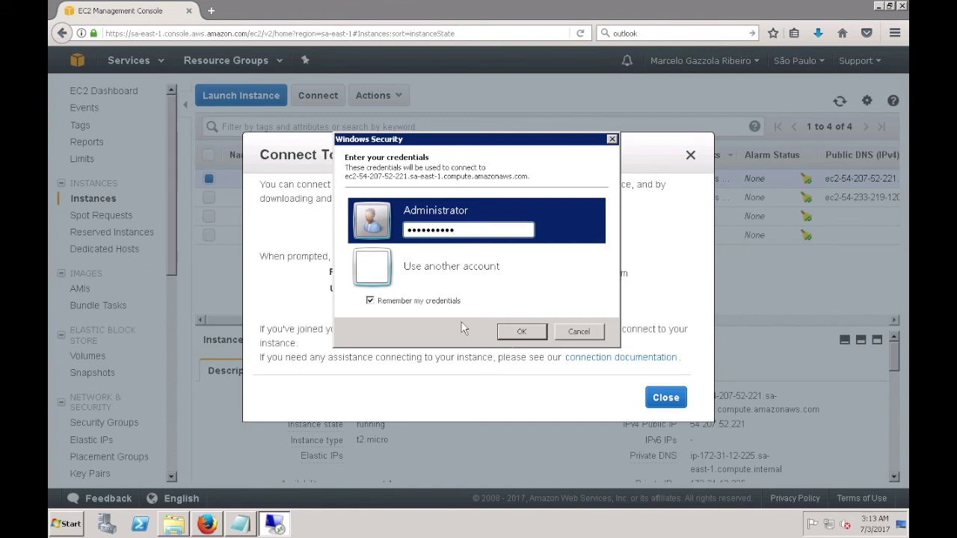
{"action": "left_click", "coordinate": [524, 334]}
{"action": "left_click", "coordinate": [521, 367]}
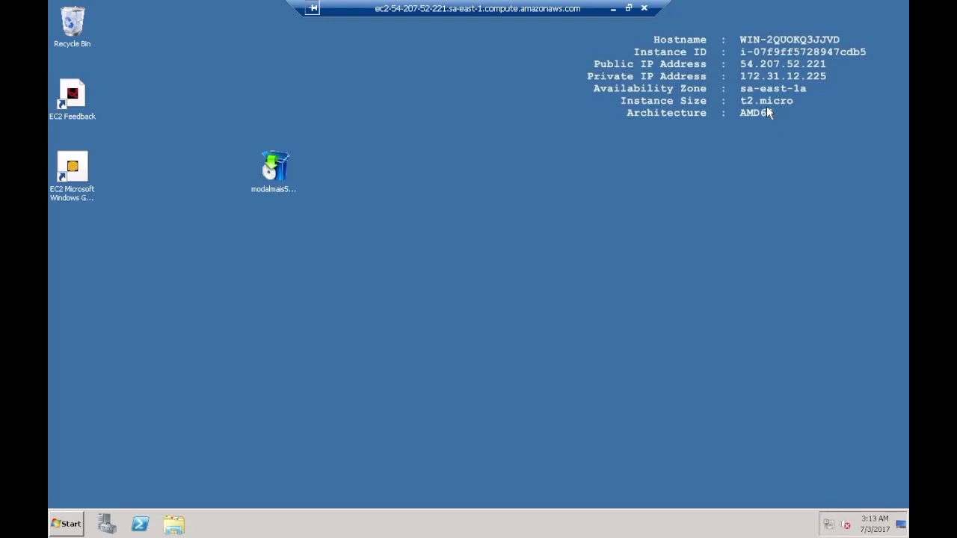
Step: Move the modalmais5setup icon into the left column of the remote desktop icons
{"action": "left_click_drag", "start_coordinate": [277, 168], "coordinate": [81, 241]}
{"action": "right_click", "coordinate": [80, 241]}
{"action": "left_click", "coordinate": [68, 506]}
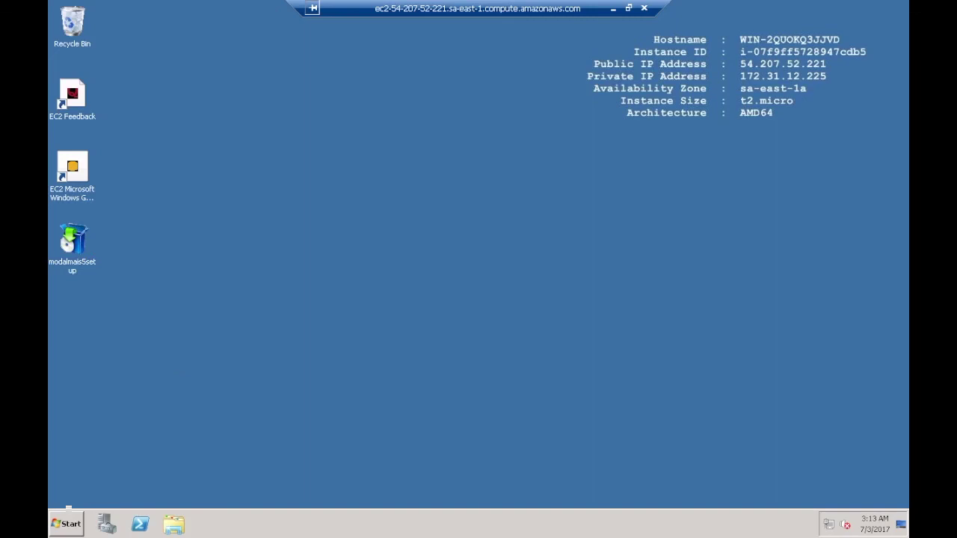
{"action": "left_click", "coordinate": [66, 525]}
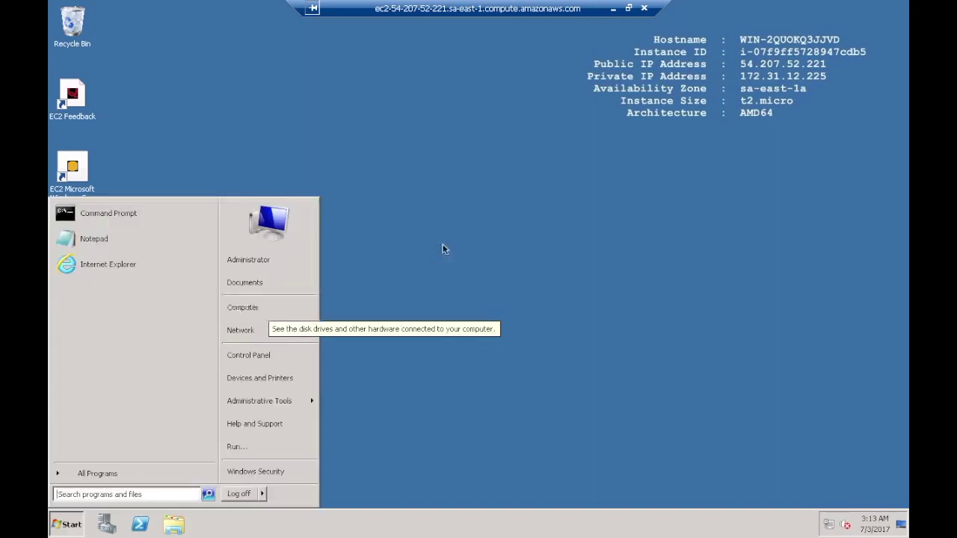
{"action": "left_click", "coordinate": [443, 249]}
Step: Shut down the remote Windows instance from the Start menu with reason 'Security issue' and confirm
{"action": "left_click", "coordinate": [72, 525]}
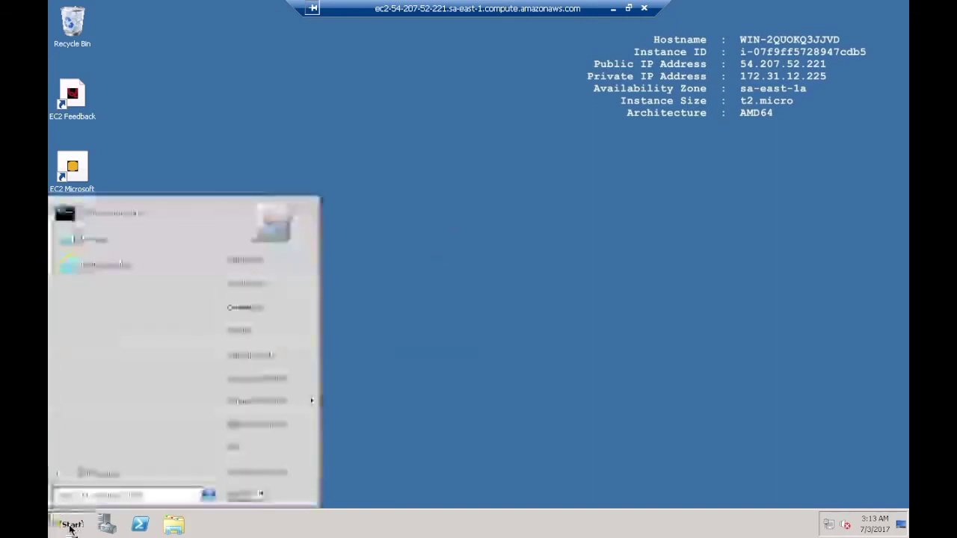
{"action": "mouse_move", "coordinate": [262, 494]}
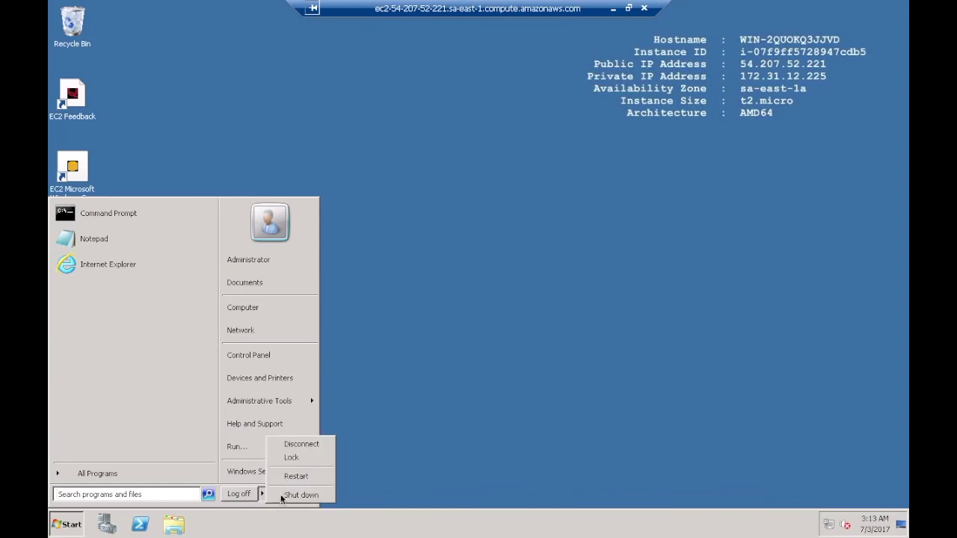
{"action": "left_click", "coordinate": [299, 495]}
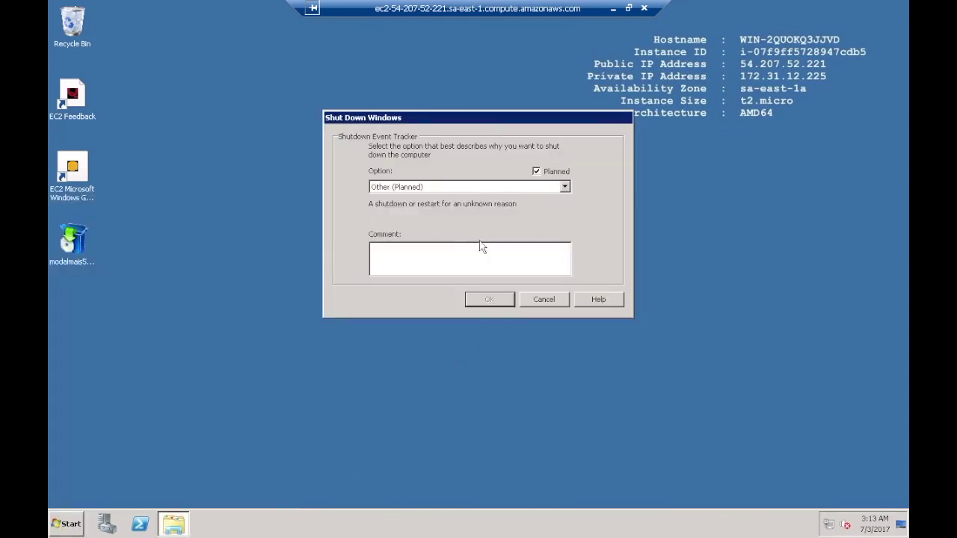
{"action": "left_click", "coordinate": [401, 190]}
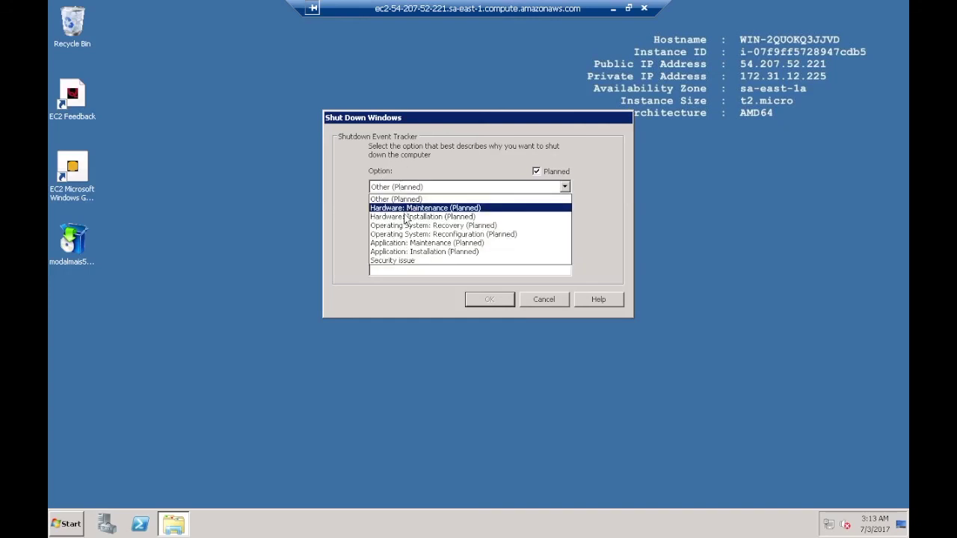
{"action": "left_click", "coordinate": [411, 260]}
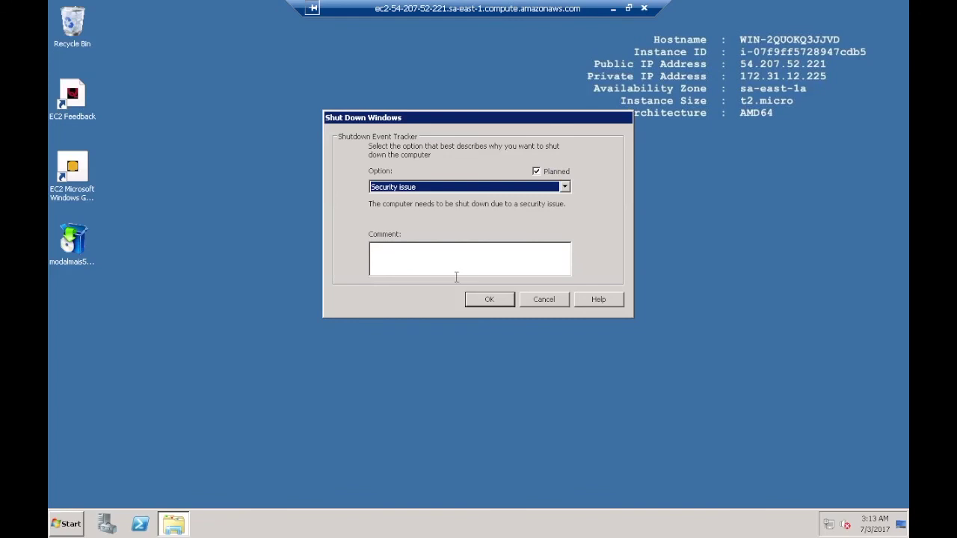
{"action": "left_click", "coordinate": [487, 300]}
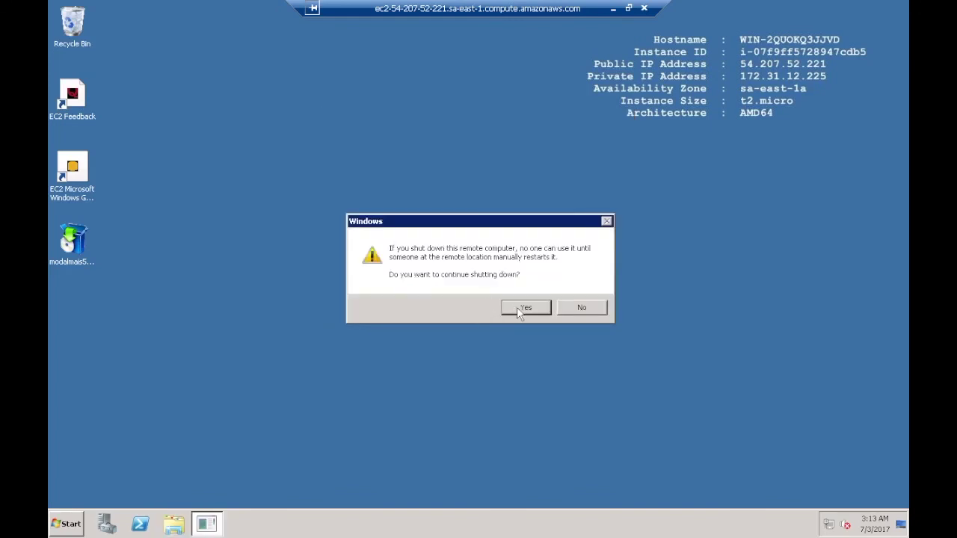
{"action": "left_click", "coordinate": [519, 308]}
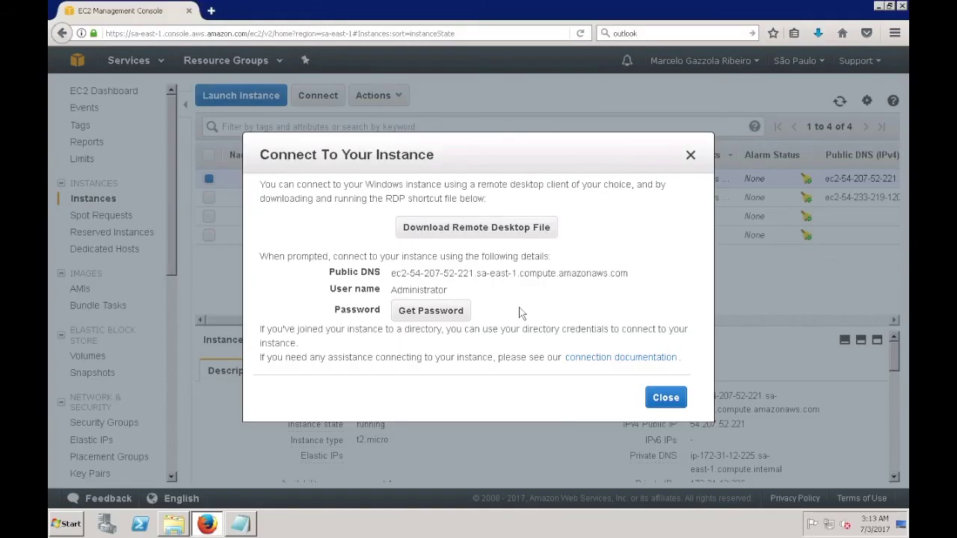
Step: Close the connection details, refresh so the t2.micro shows stopping, and select the t2.medium instance
{"action": "left_click", "coordinate": [666, 398]}
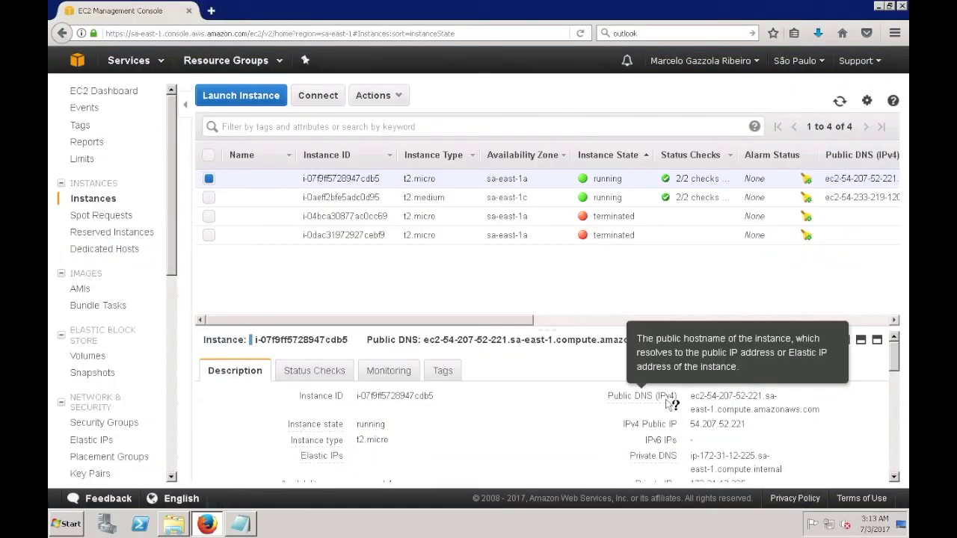
{"action": "left_click", "coordinate": [581, 33]}
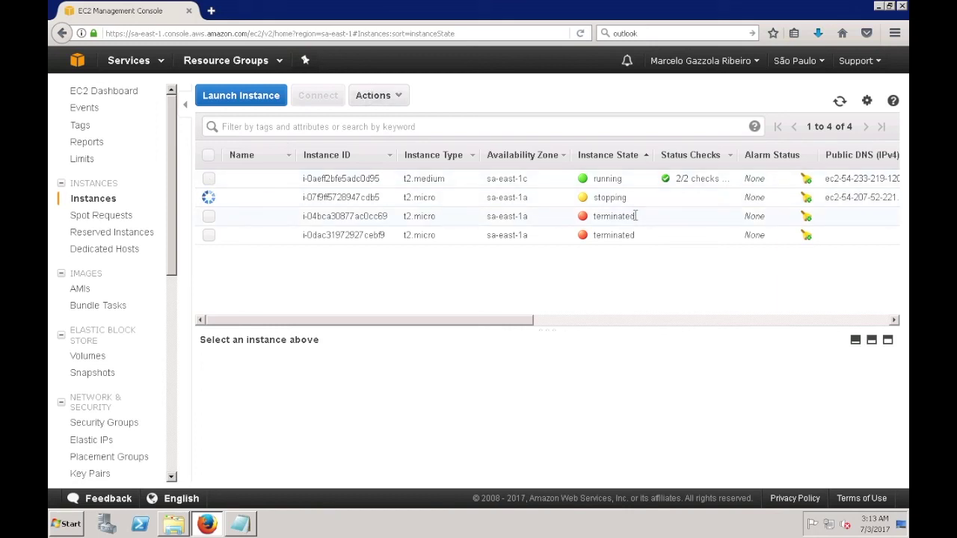
{"action": "left_click", "coordinate": [210, 180]}
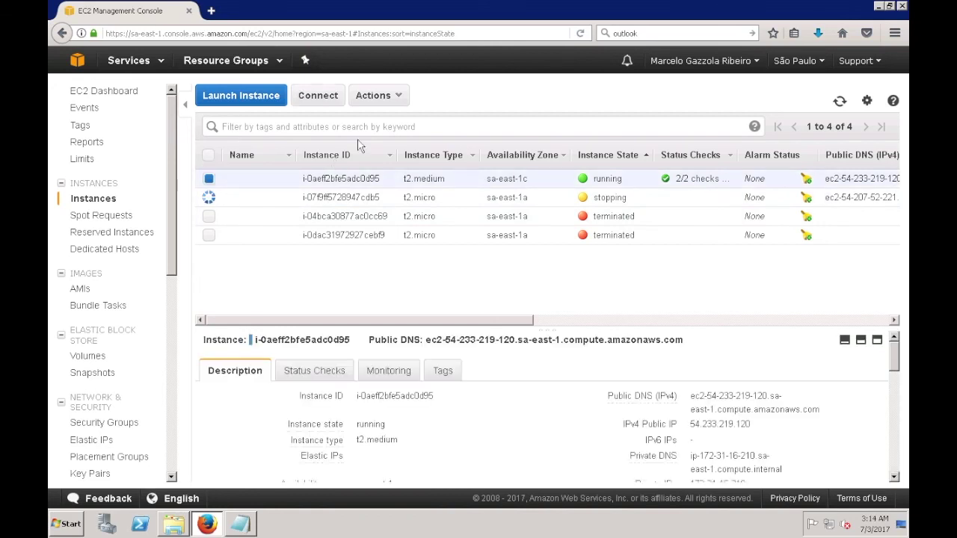
Step: Browse the Actions > Instance State menu twice, dismissing it without choosing an action
{"action": "left_click", "coordinate": [376, 98]}
{"action": "mouse_move", "coordinate": [383, 173]}
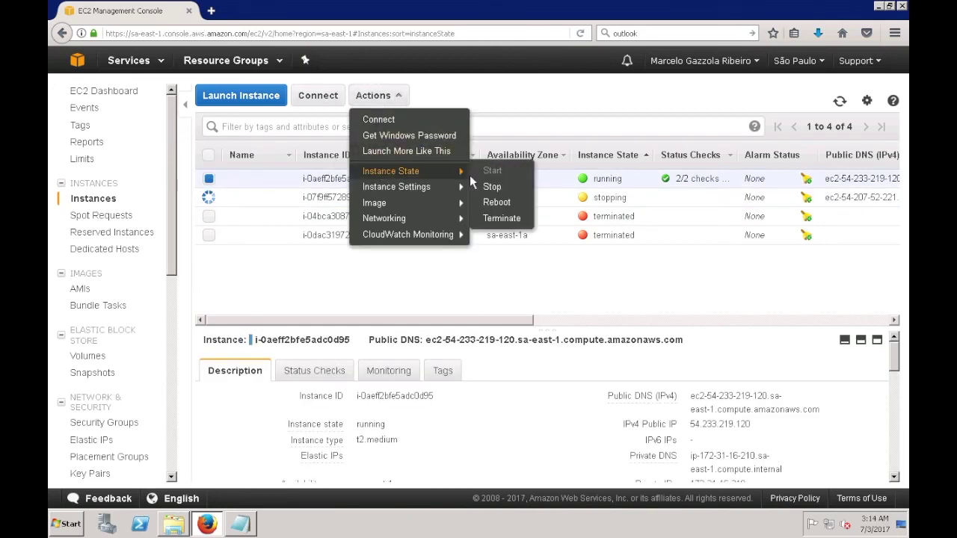
{"action": "left_click", "coordinate": [481, 291]}
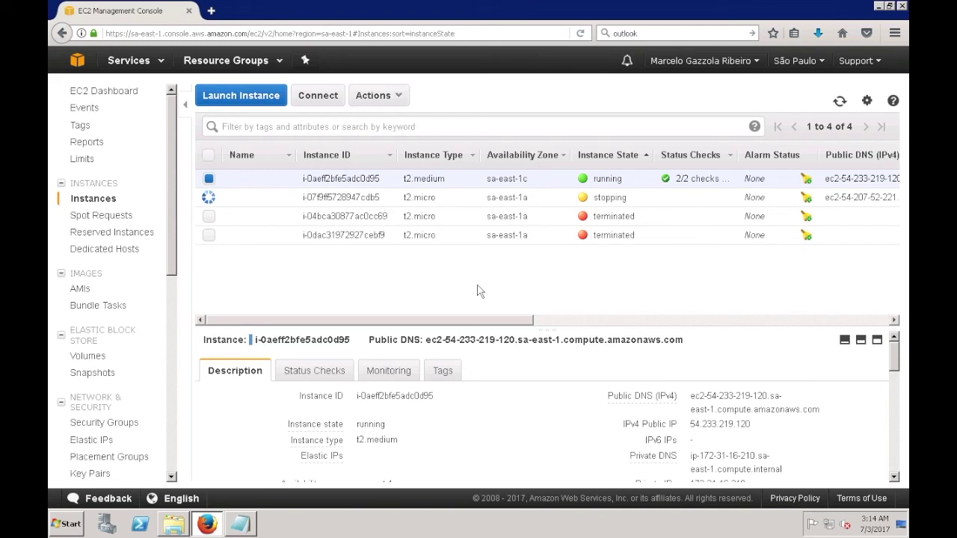
{"action": "left_click", "coordinate": [383, 98]}
{"action": "mouse_move", "coordinate": [418, 174]}
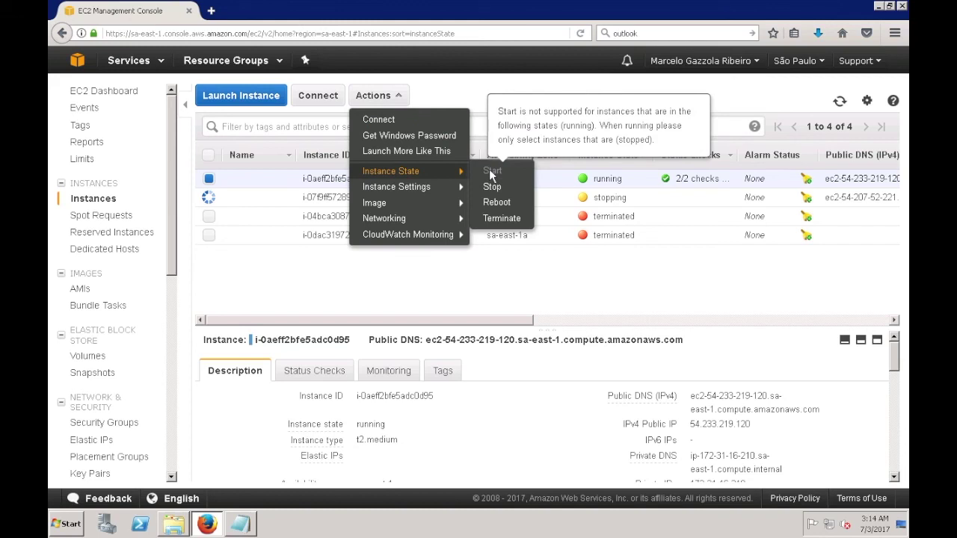
{"action": "left_click", "coordinate": [471, 290]}
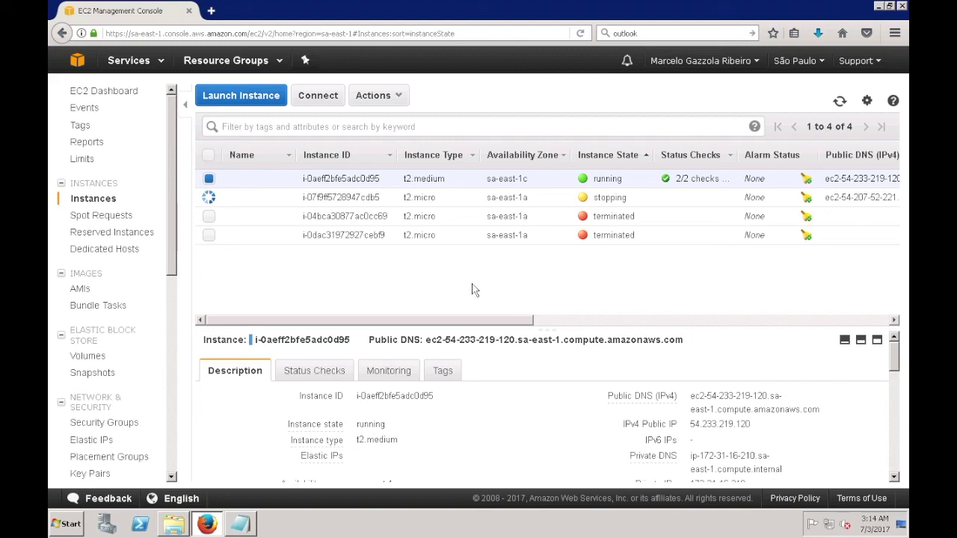
Step: Add a new line with an e-mail address below the DNS names in the Notepad notes
{"action": "left_click", "coordinate": [240, 524]}
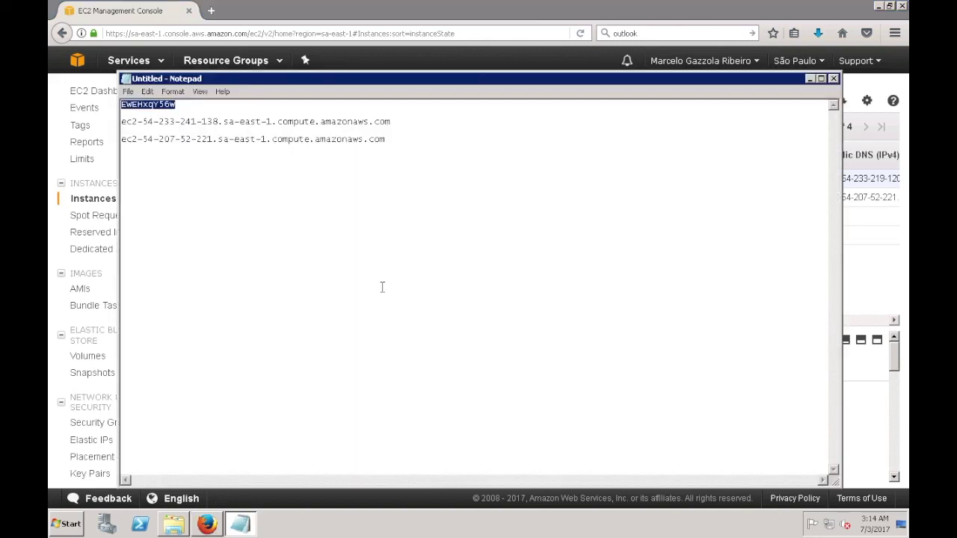
{"action": "left_click", "coordinate": [397, 140]}
{"action": "key", "text": "Return"}
{"action": "key", "text": "Return"}
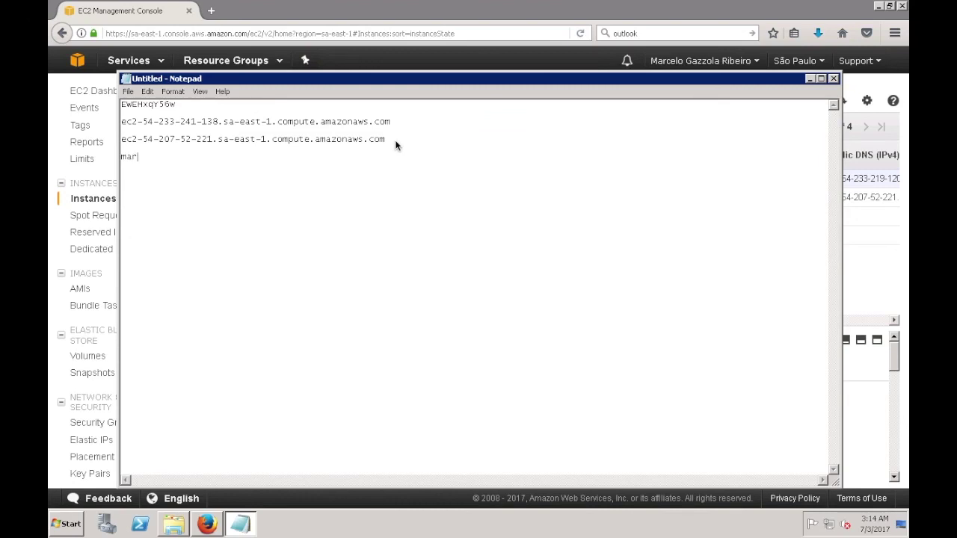
Step: Close Notepad with Don't Save, discarding the changes
{"action": "left_click", "coordinate": [834, 79]}
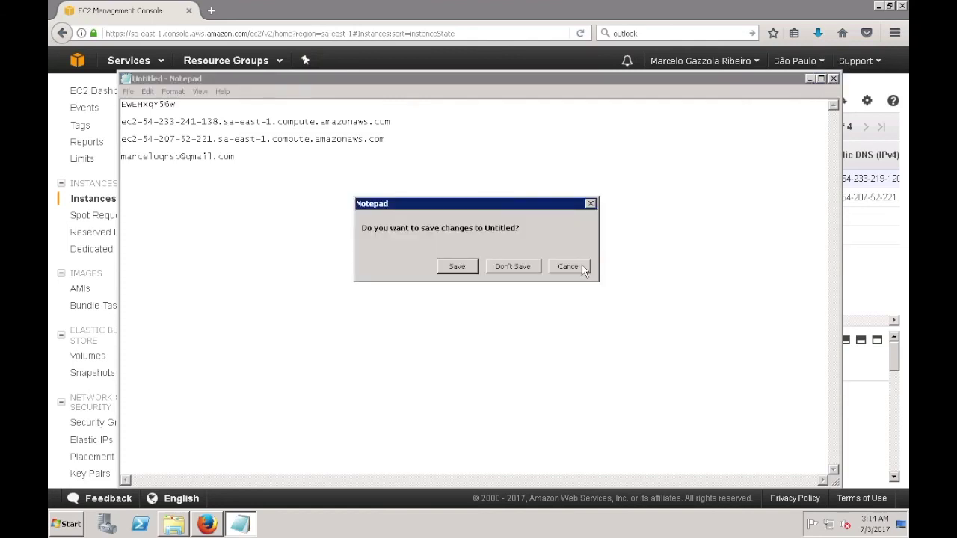
{"action": "left_click", "coordinate": [514, 267]}
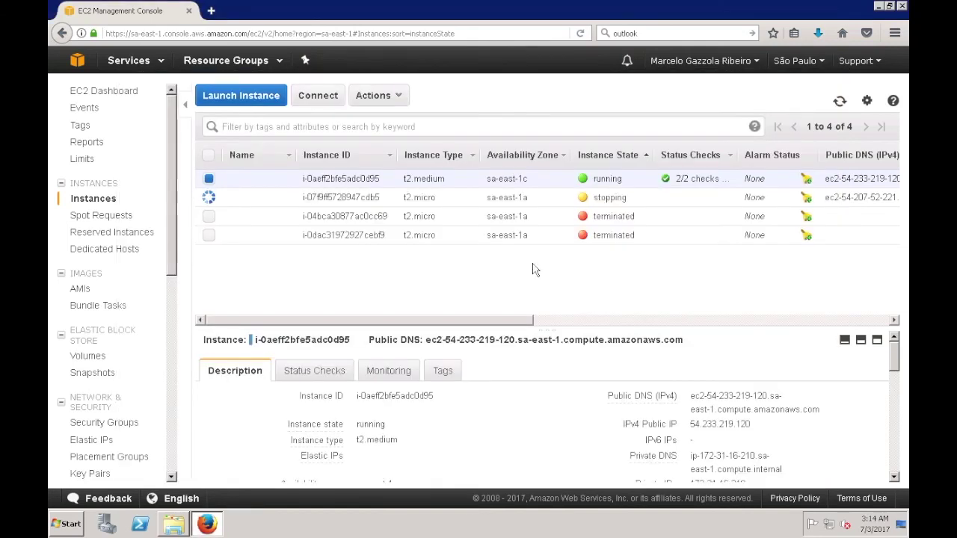
{"action": "mouse_move", "coordinate": [578, 2]}
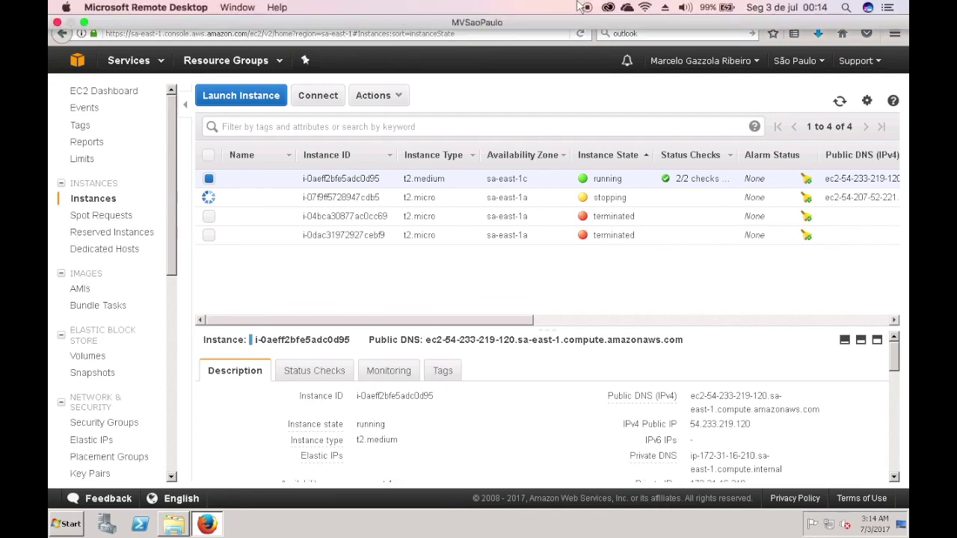